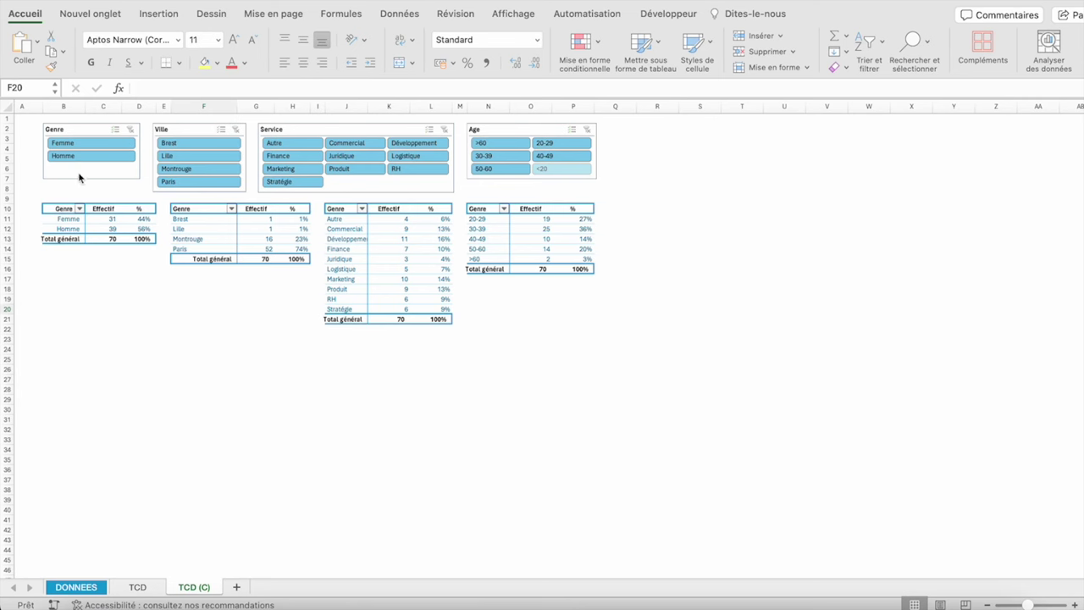
# - Filter the other tables by Genre, trying Homme, undoing it, then choosing Femme
pyautogui.click(88, 128)
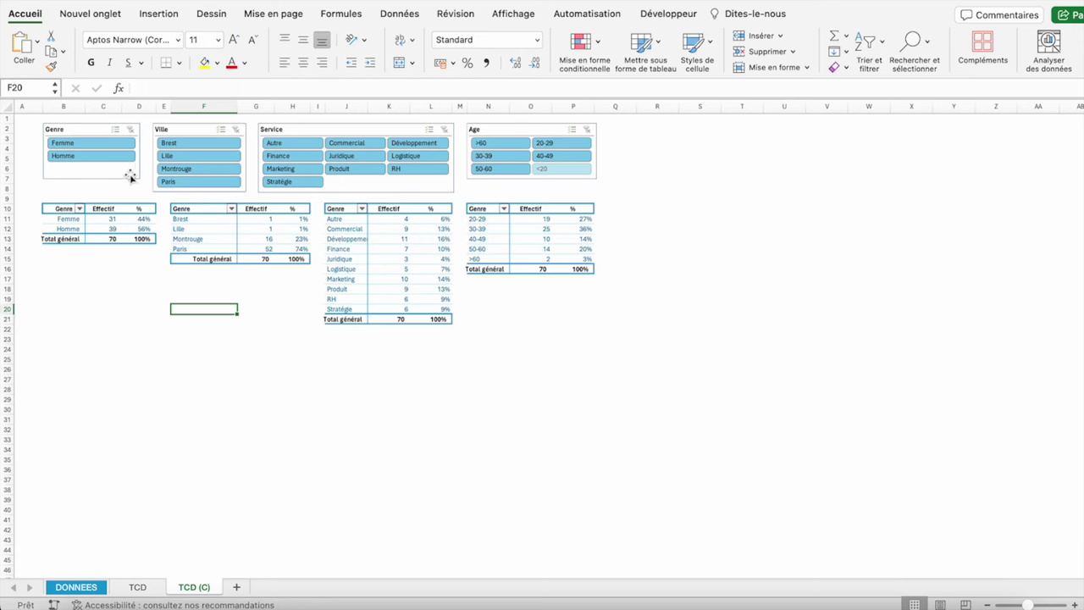
pyautogui.click(90, 156)
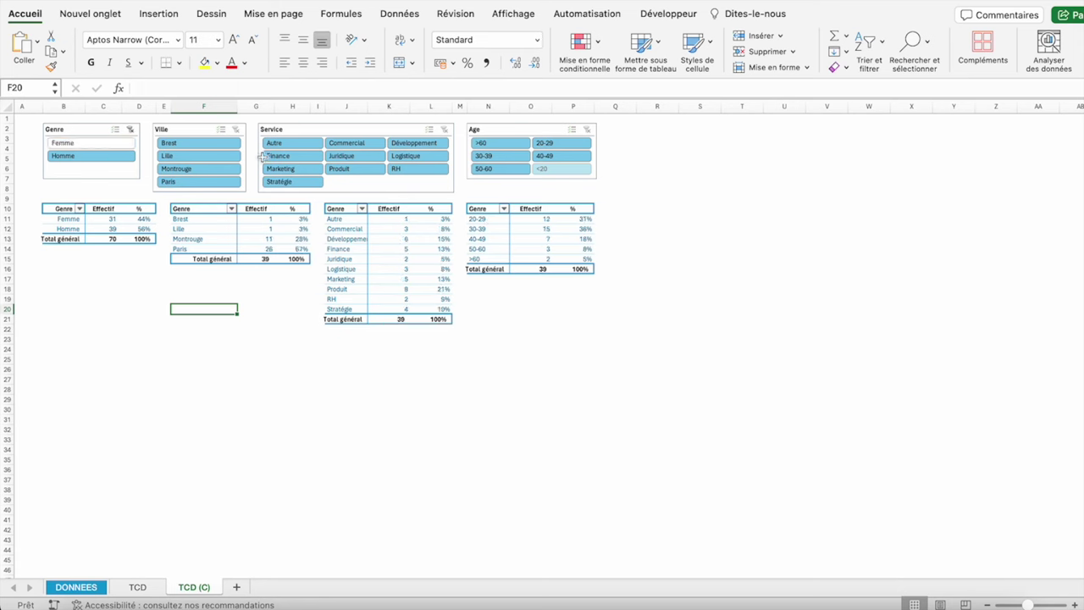
pyautogui.hotkey('ctrl', 'z')
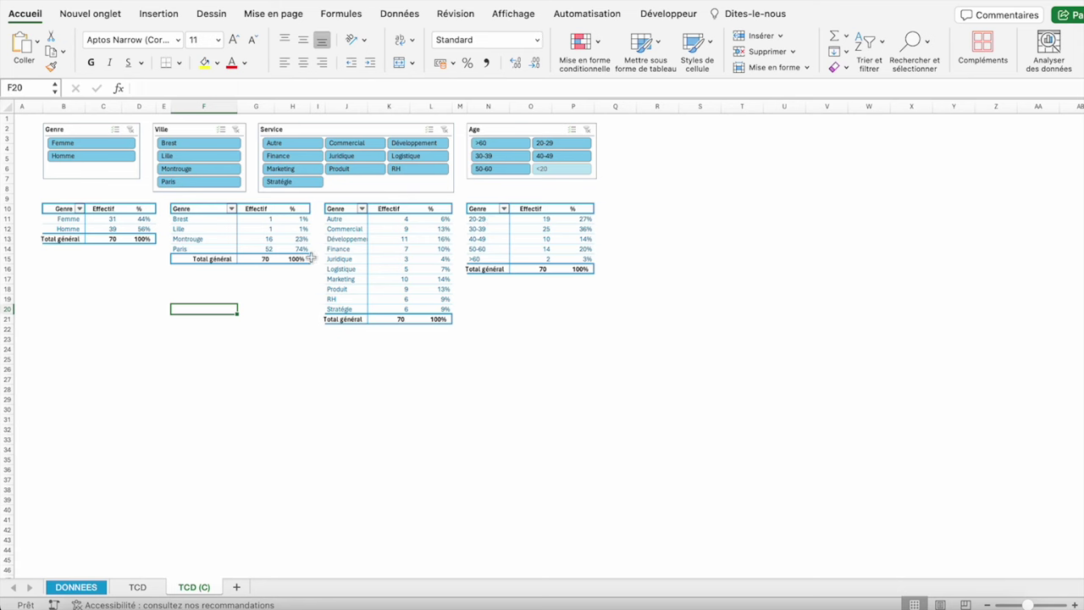
pyautogui.click(89, 144)
# - Add a Lille city filter, clear the Ville and Genre filters, then pick Commercial in the Service slicer
pyautogui.click(194, 157)
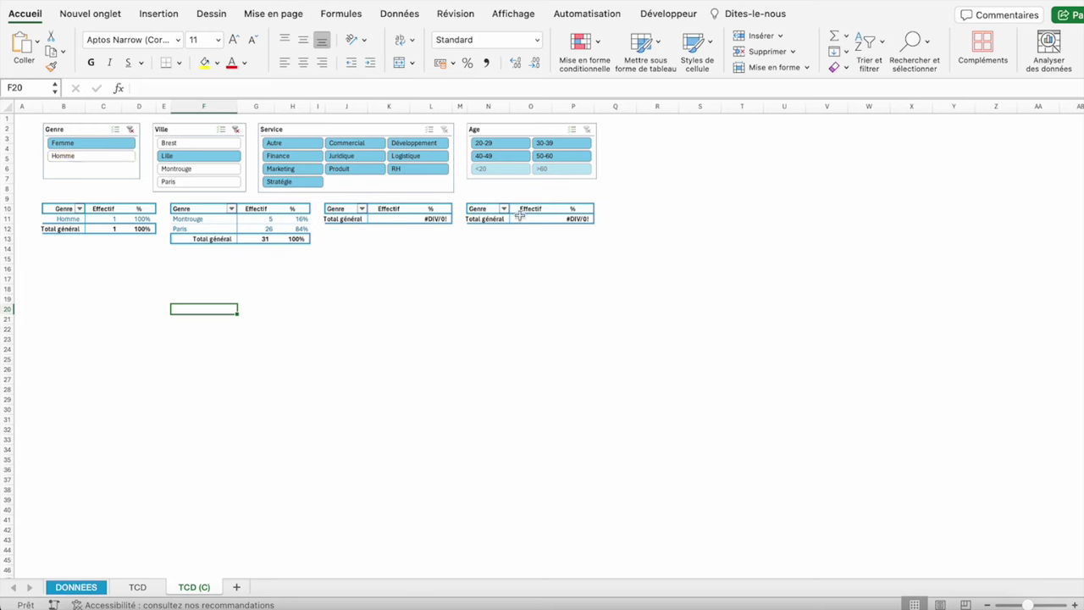
pyautogui.click(237, 129)
pyautogui.click(131, 132)
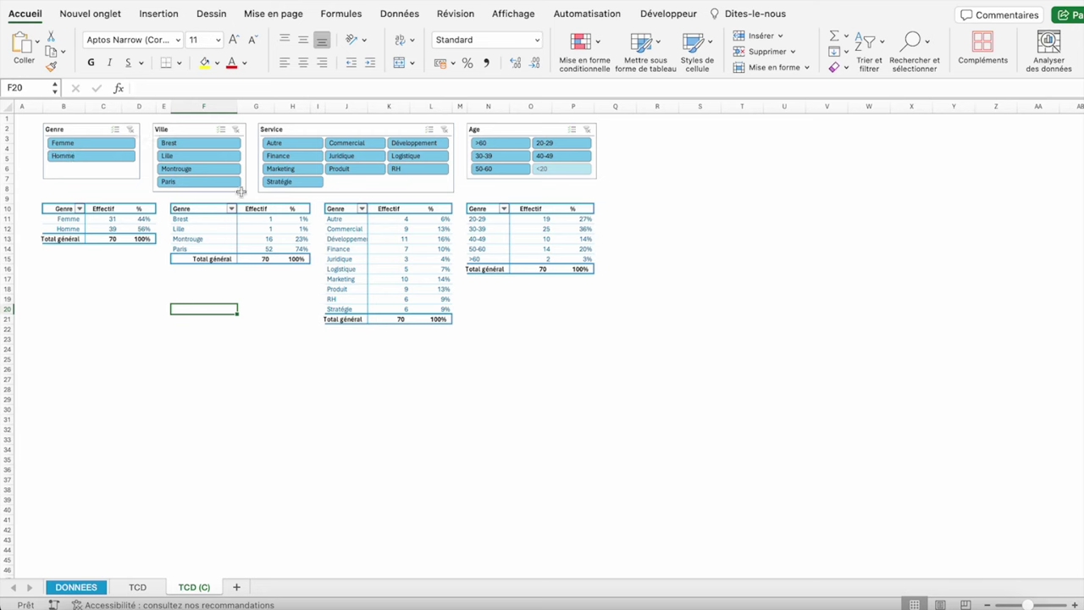
pyautogui.click(367, 145)
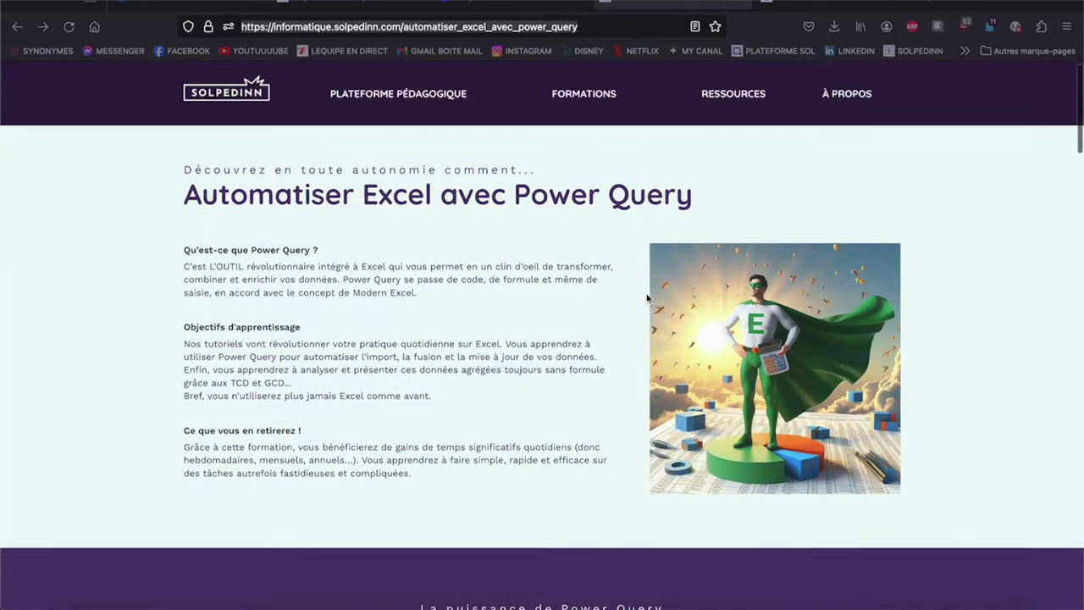
# - Scroll the Power Query course page past pricing and programme to 'Les raisons de choisir le programme de Solpedinn'
pyautogui.scroll(-2, 646, 296)
pyautogui.scroll(-3, 645, 296)
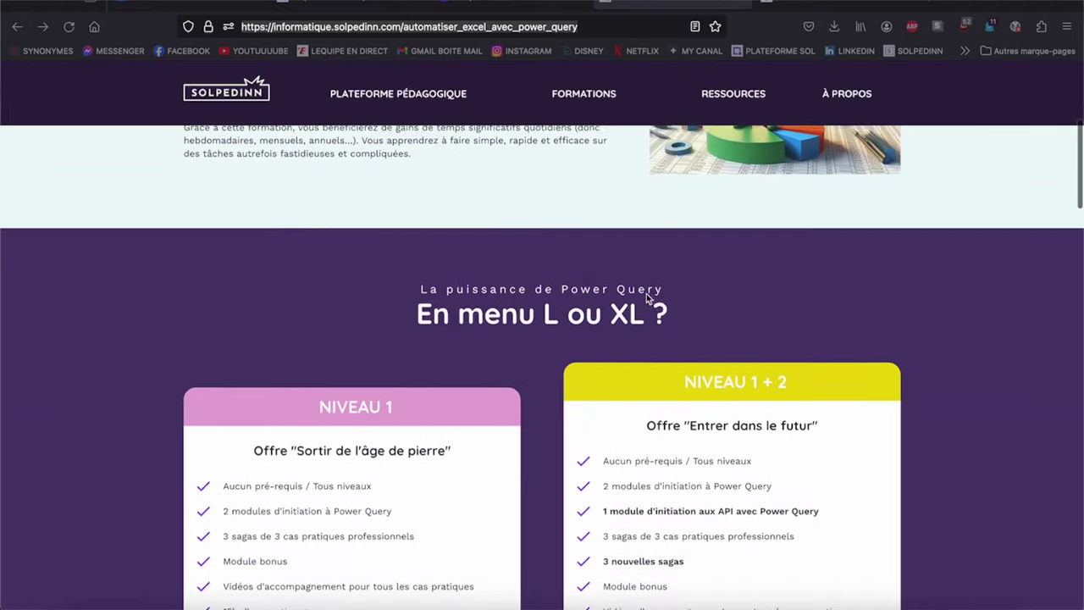
pyautogui.scroll(-1, 646, 297)
pyautogui.scroll(-2, 646, 296)
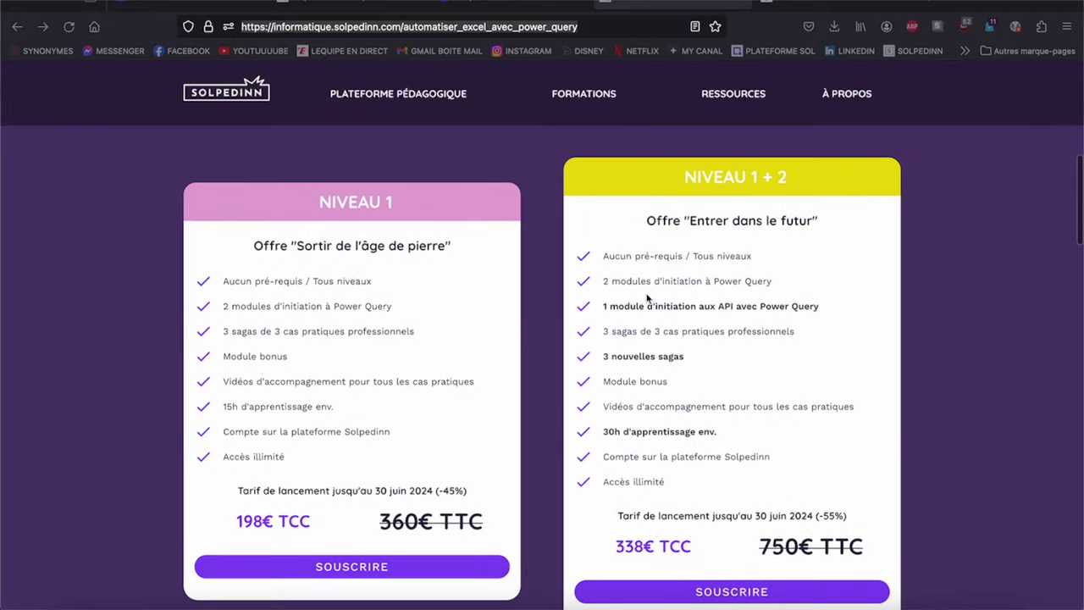
pyautogui.scroll(-1, 646, 297)
pyautogui.scroll(-2, 646, 296)
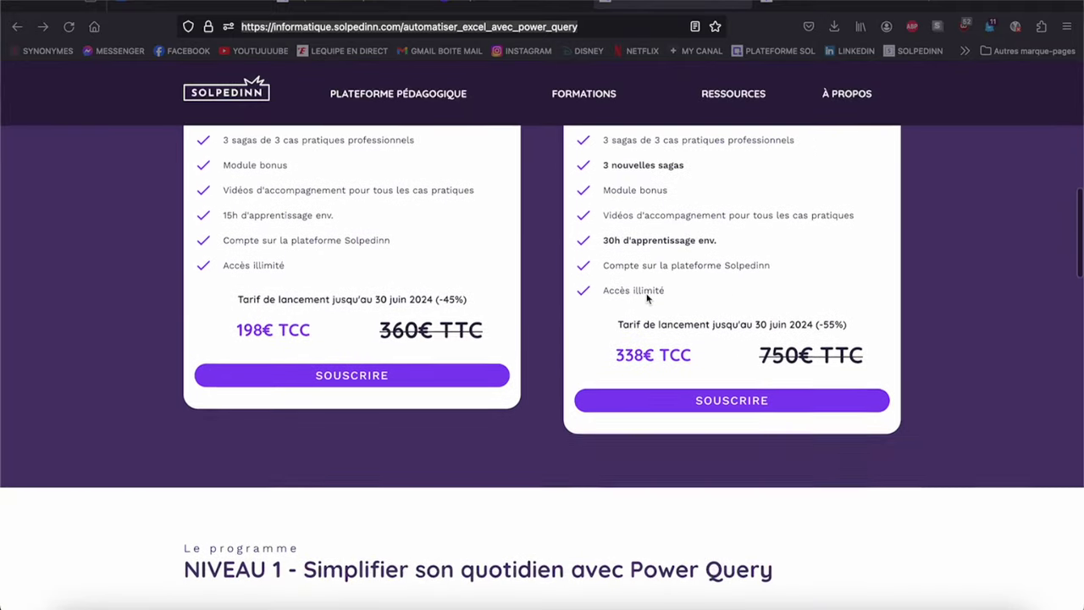
pyautogui.scroll(-2, 646, 296)
pyautogui.scroll(-1, 646, 297)
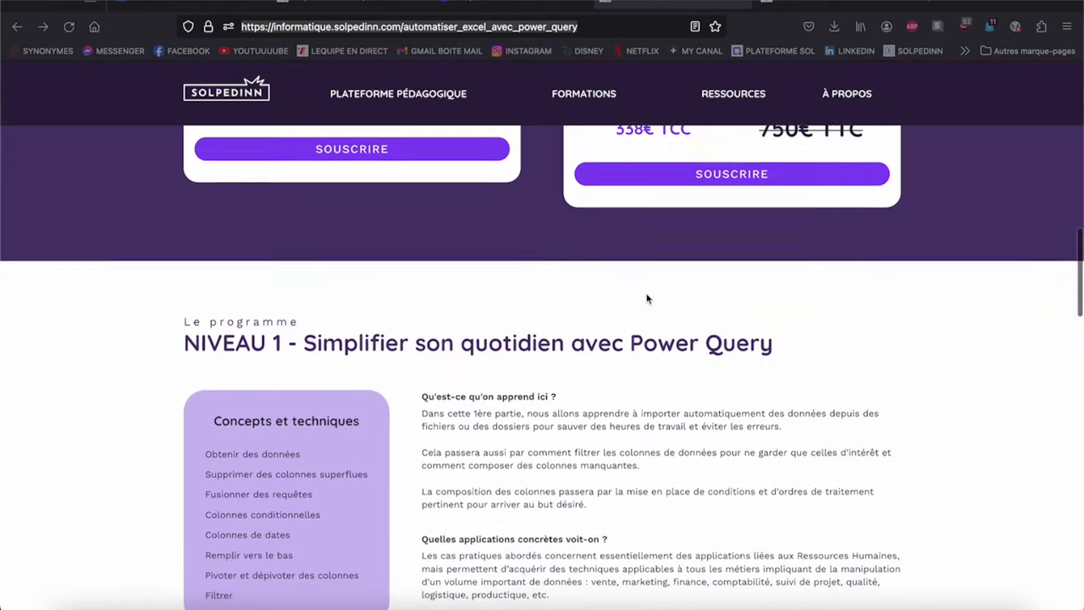
pyautogui.scroll(-1, 646, 298)
pyautogui.scroll(-2, 646, 298)
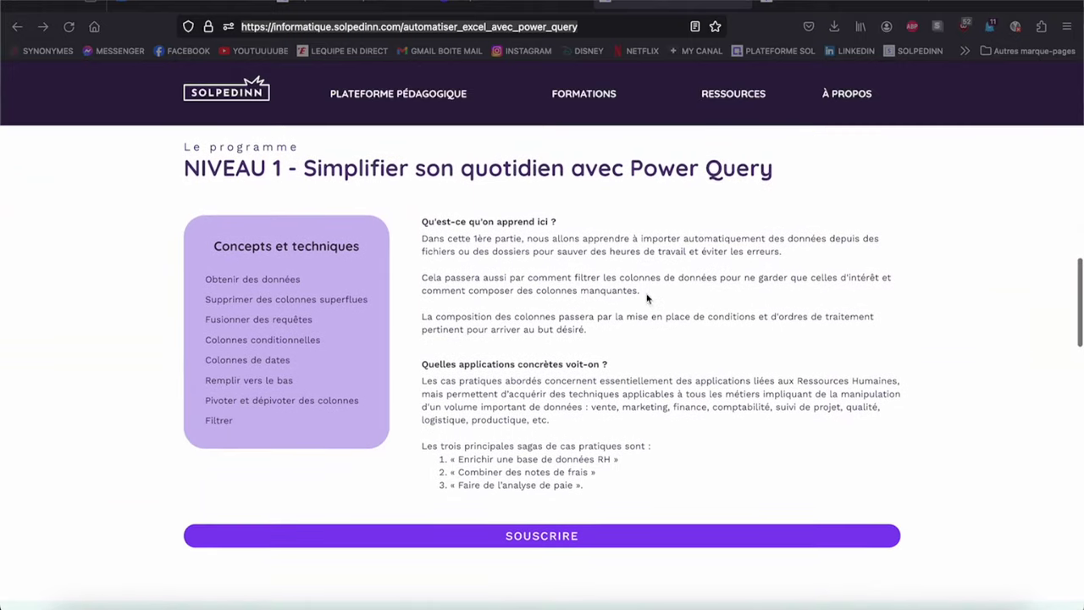
pyautogui.scroll(-1, 646, 298)
pyautogui.scroll(-2, 646, 298)
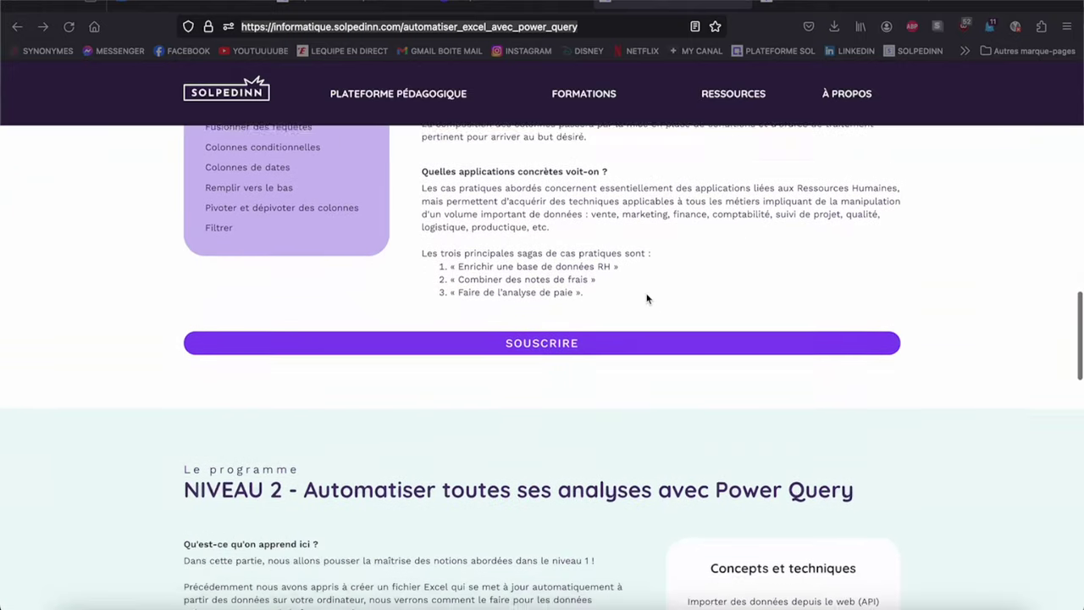
pyautogui.scroll(-1, 646, 298)
pyautogui.scroll(-2, 646, 298)
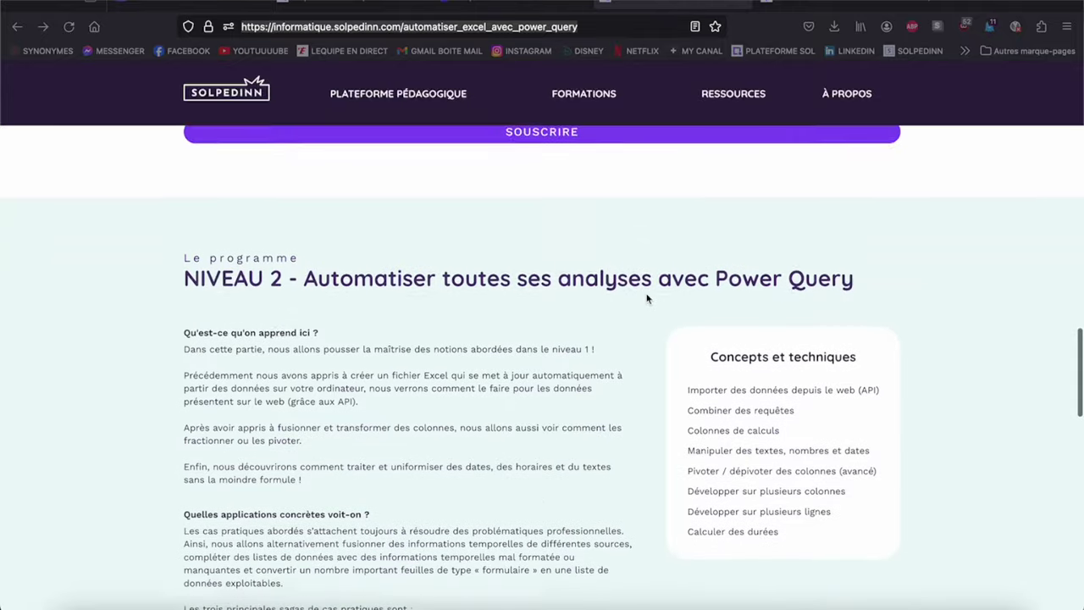
pyautogui.scroll(-1, 646, 298)
pyautogui.scroll(-2, 646, 298)
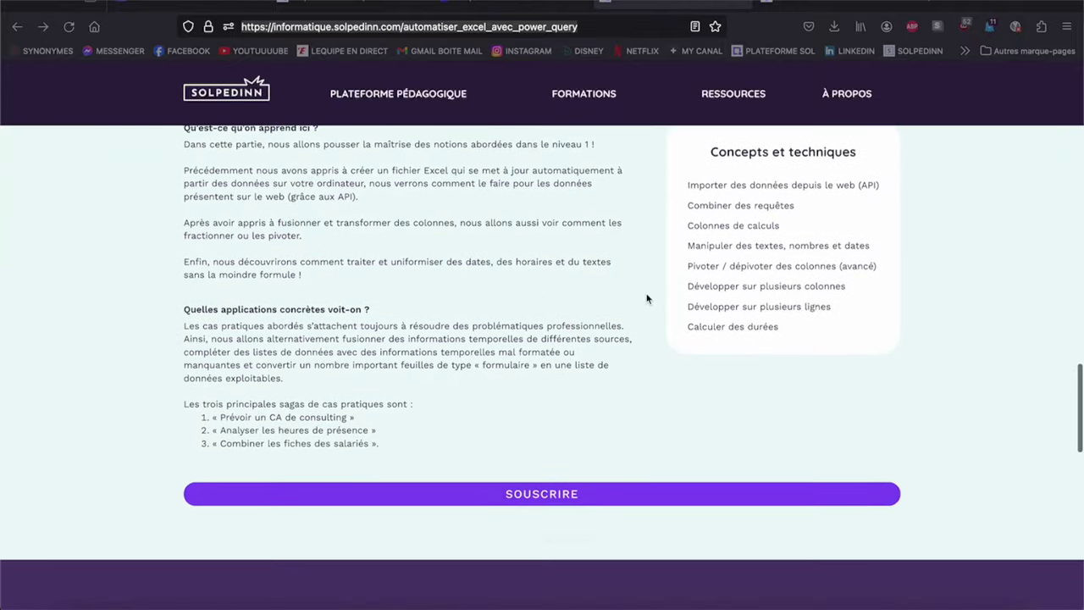
pyautogui.scroll(-1, 646, 298)
pyautogui.scroll(-2, 646, 298)
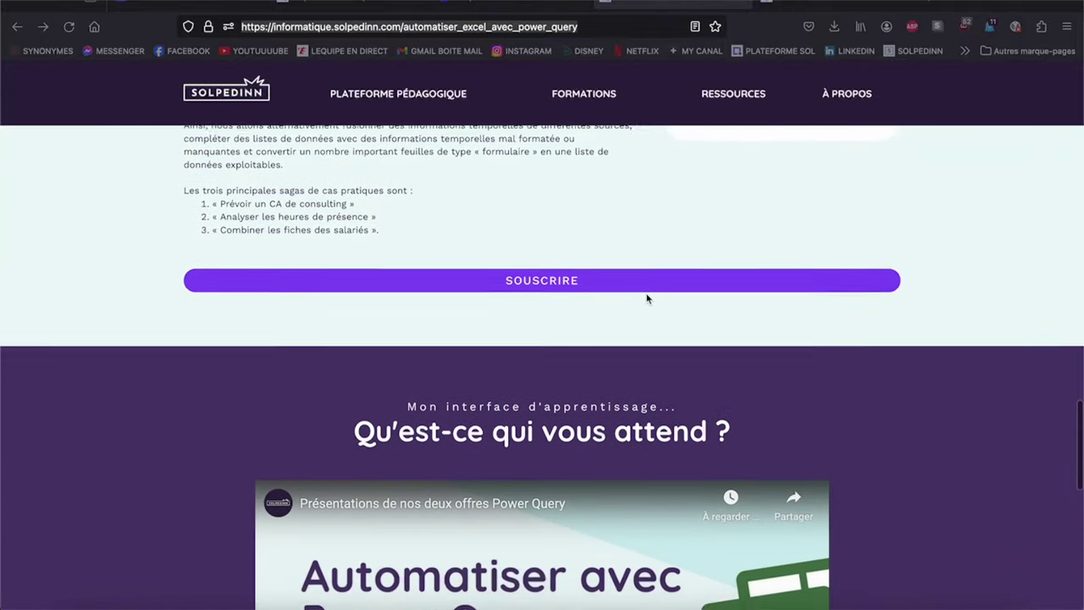
pyautogui.scroll(-1, 646, 298)
pyautogui.scroll(-2, 646, 298)
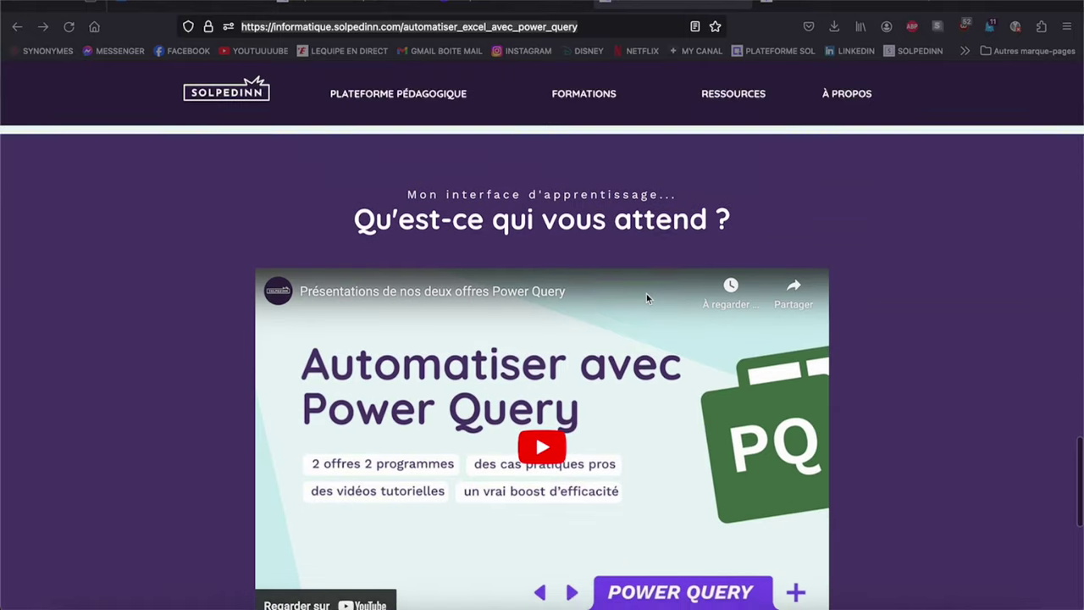
pyautogui.scroll(-1, 646, 293)
pyautogui.scroll(-3, 646, 293)
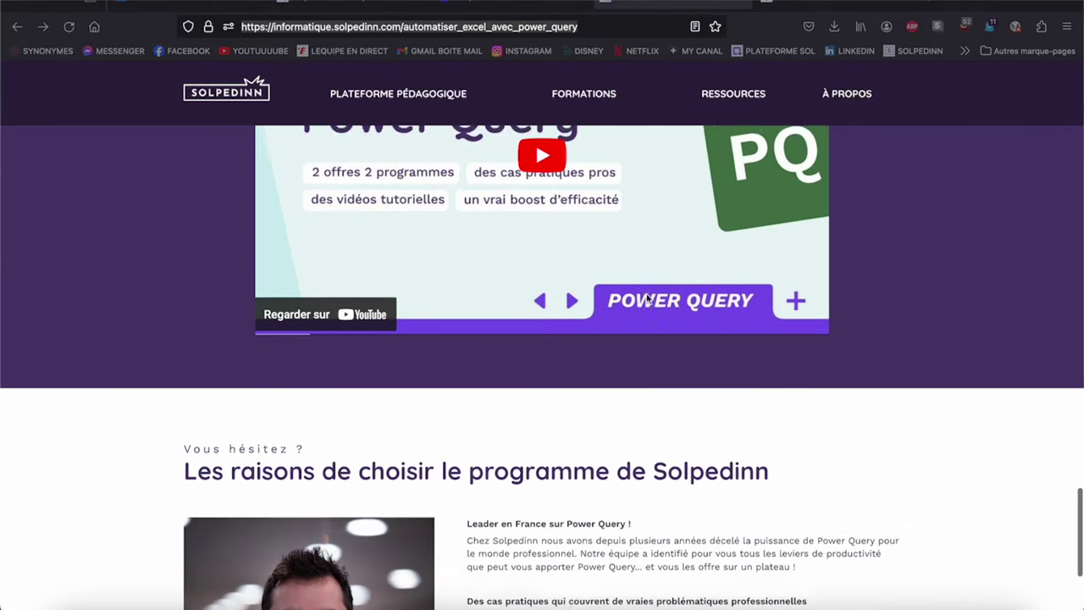
pyautogui.scroll(-3, 646, 298)
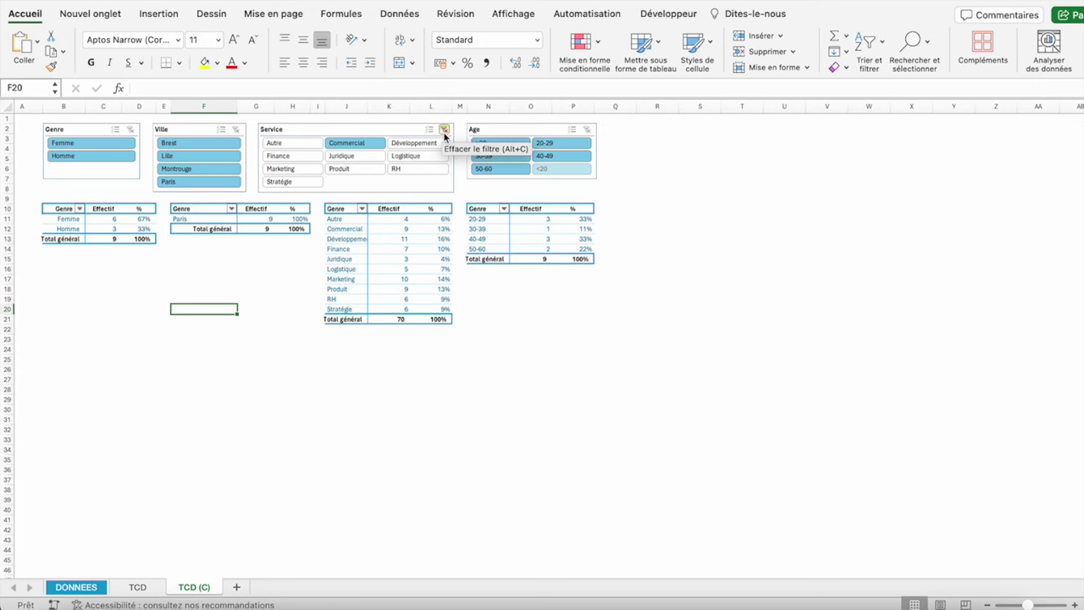
# - Return to the TCD sheet and put Genre in Lignes so Femme and Homme are listed
pyautogui.click(137, 586)
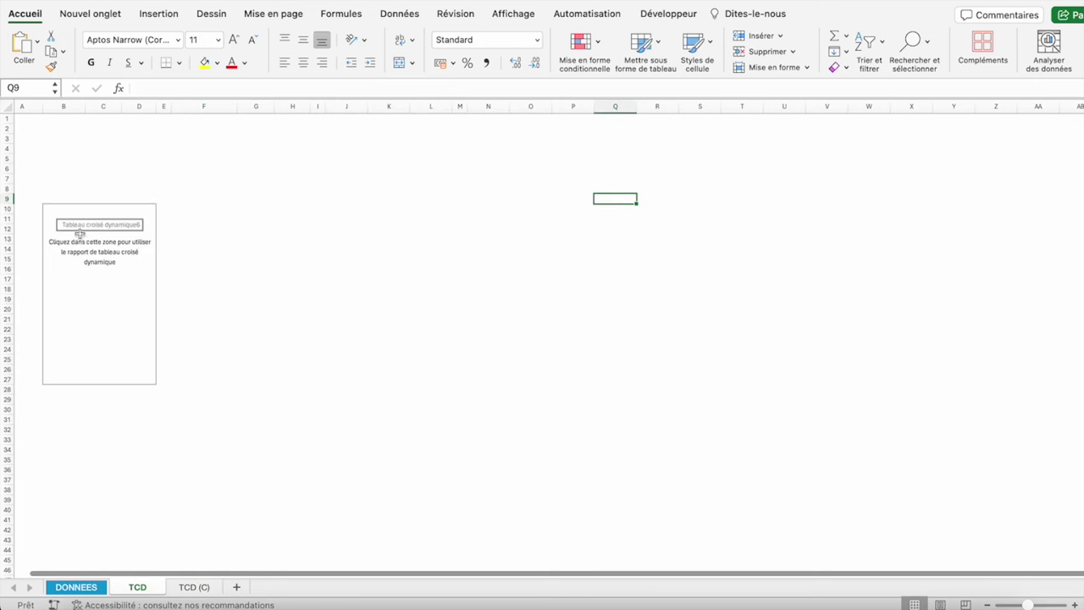
pyautogui.click(194, 587)
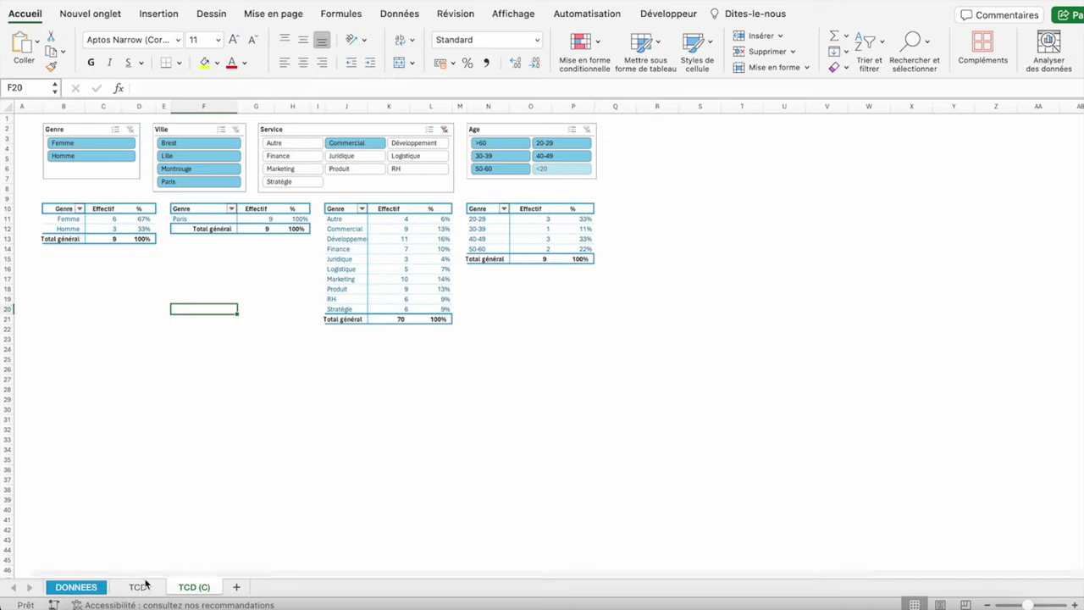
pyautogui.click(134, 589)
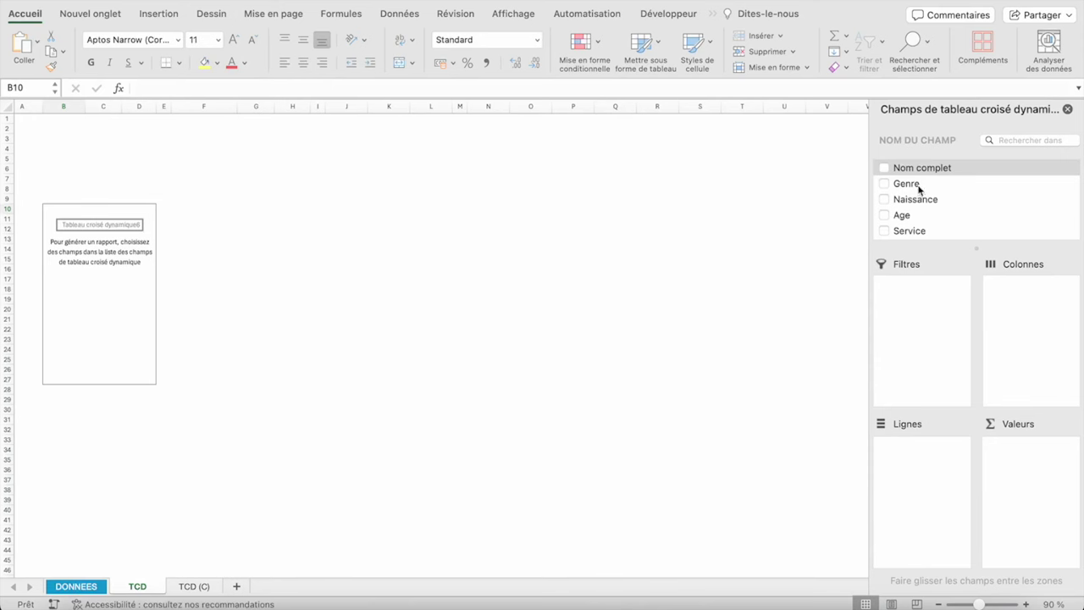
pyautogui.moveTo(919, 188); pyautogui.dragTo(923, 462)
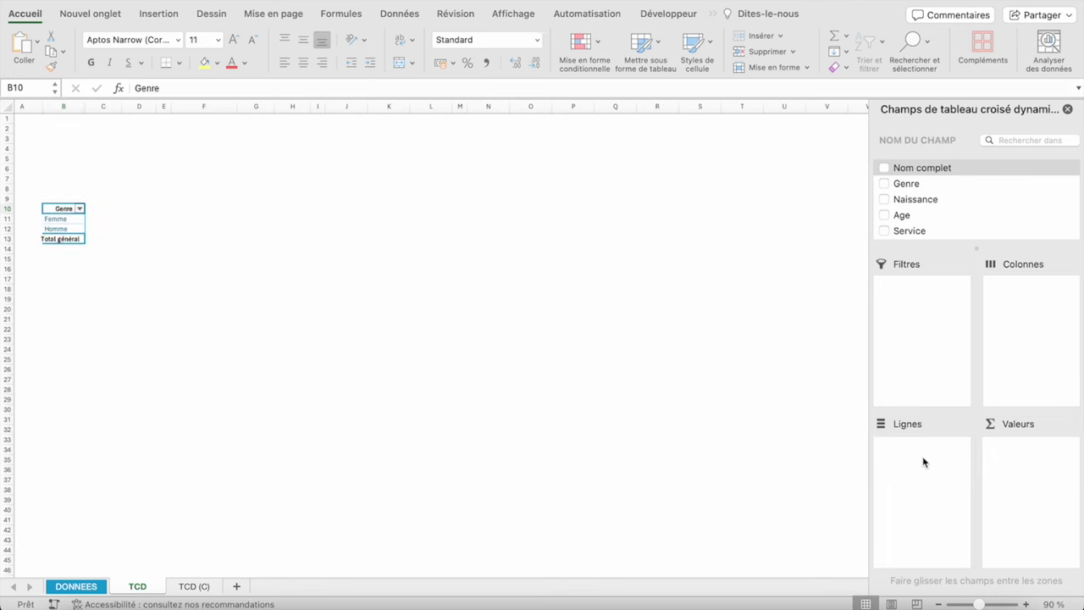
pyautogui.scroll(-2, 932, 193)
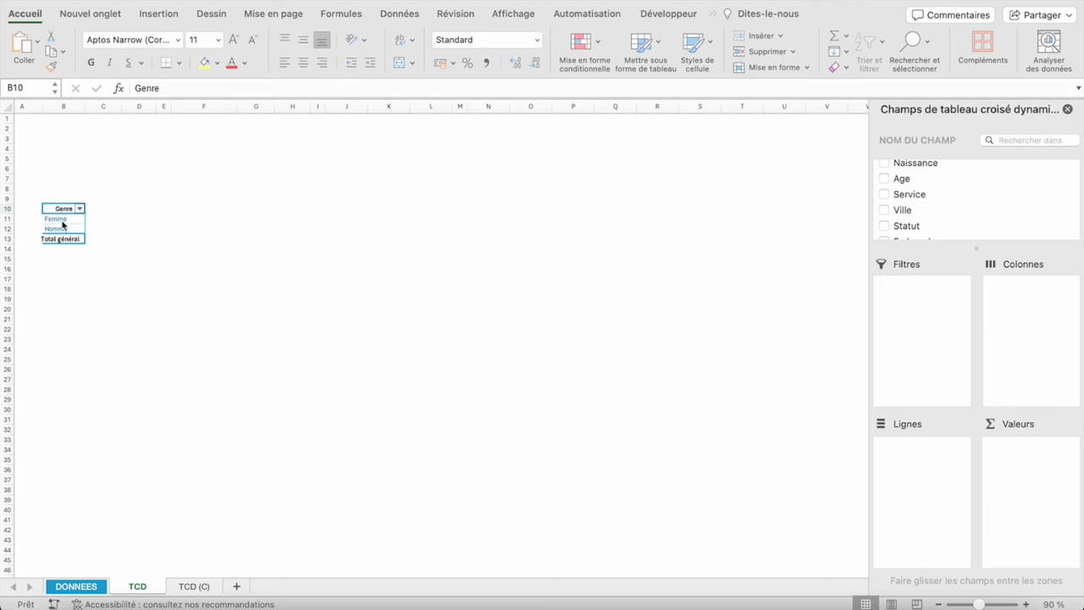
pyautogui.scroll(2, 918, 182)
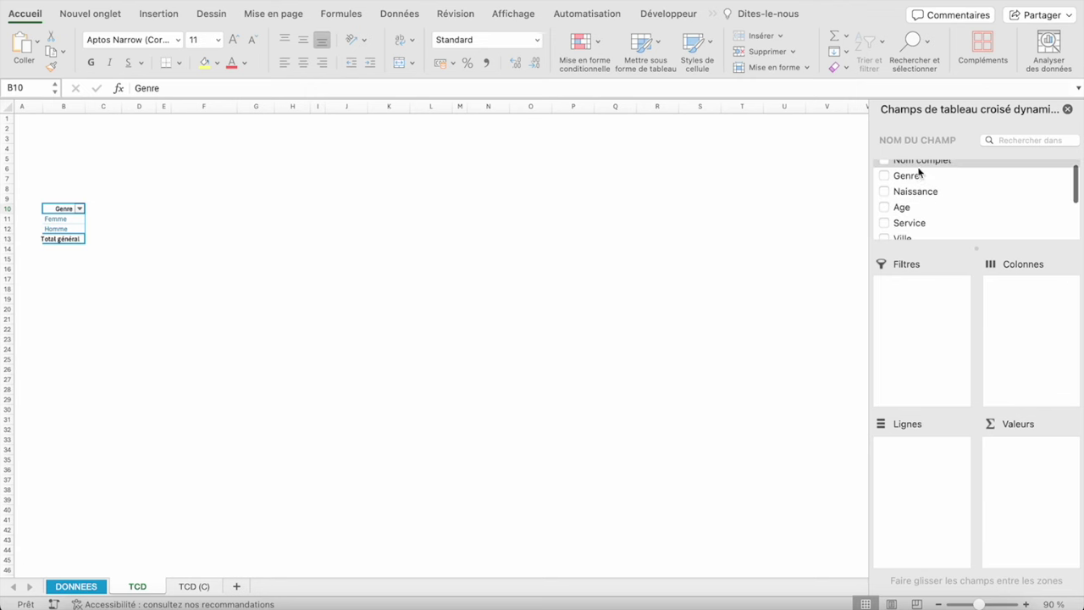
# - Count Nom complet per Genre and title the count column Effectif in C10
pyautogui.moveTo(917, 174); pyautogui.dragTo(1034, 457)
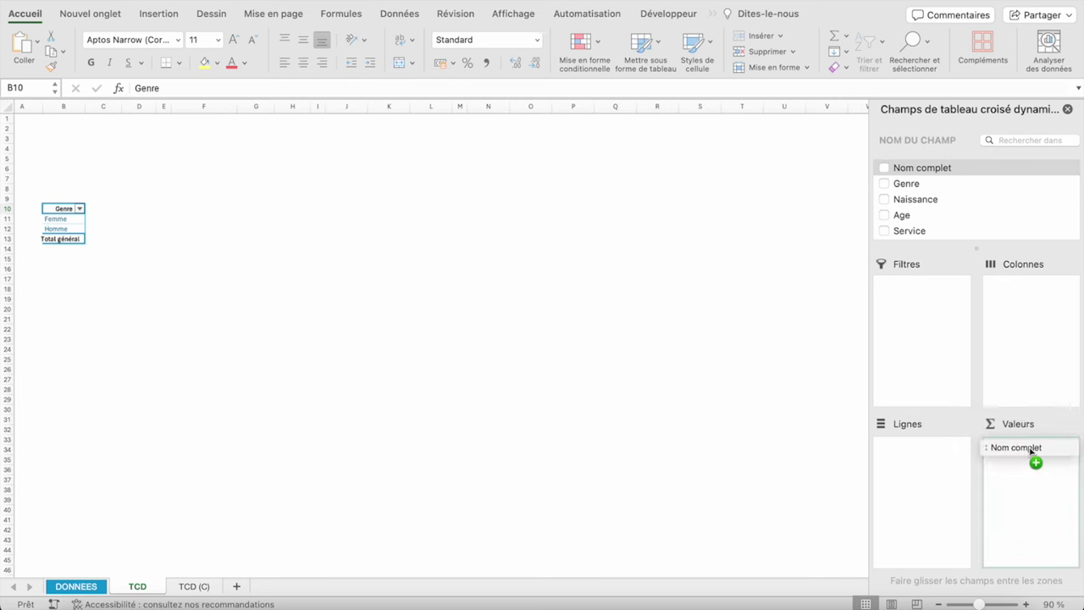
pyautogui.click(105, 209)
pyautogui.write('E')
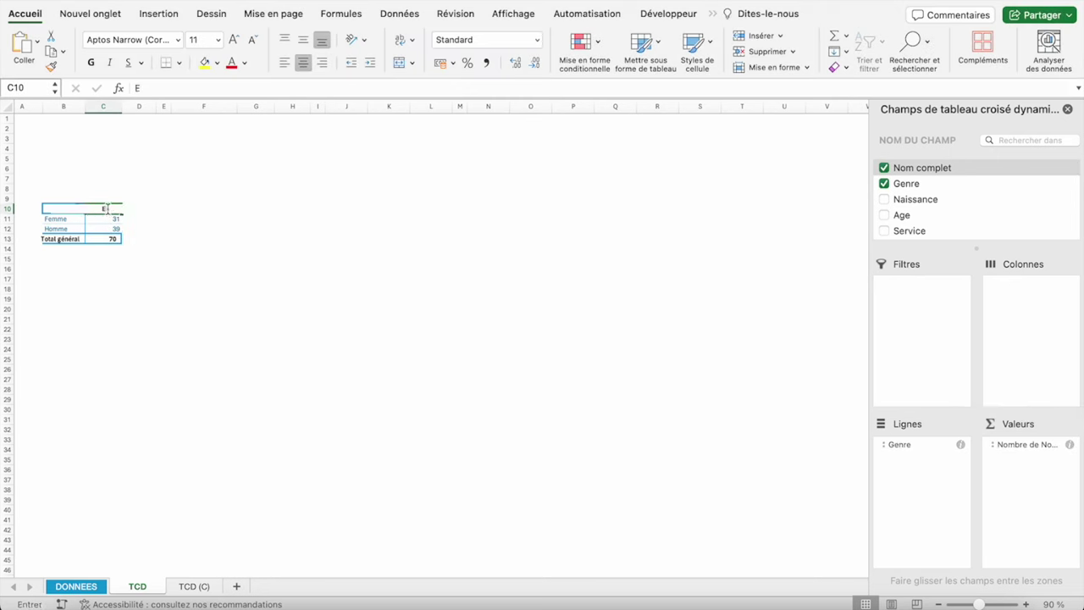
pyautogui.write('ffectif')
pyautogui.press('Return')
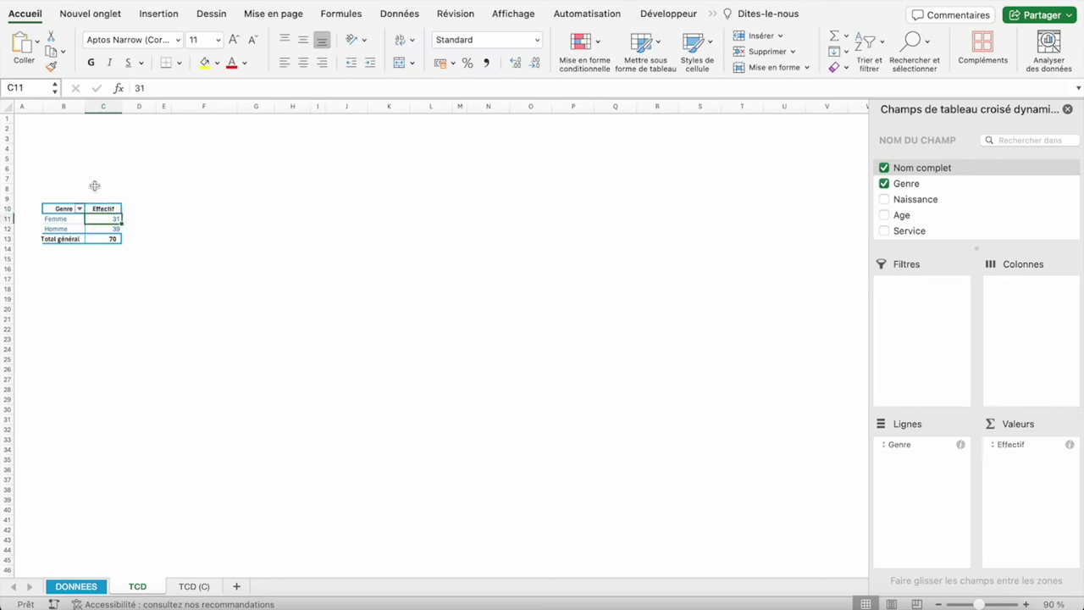
# - Zoom in to 110% and check the Femme 31 and Homme 39 counts
pyautogui.click(1026, 605)
pyautogui.click(1027, 605)
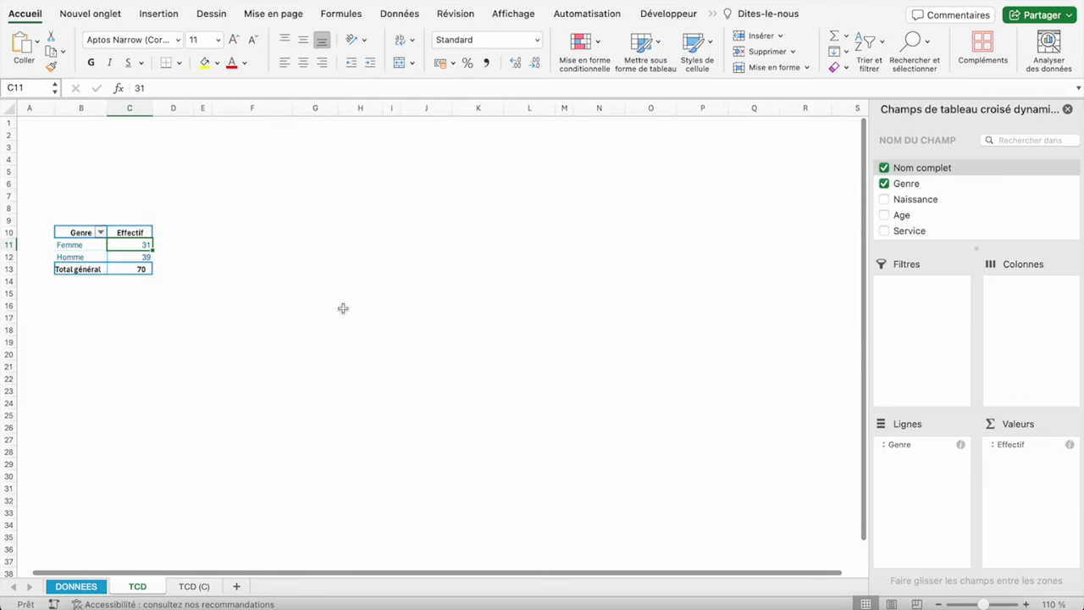
pyautogui.click(78, 247)
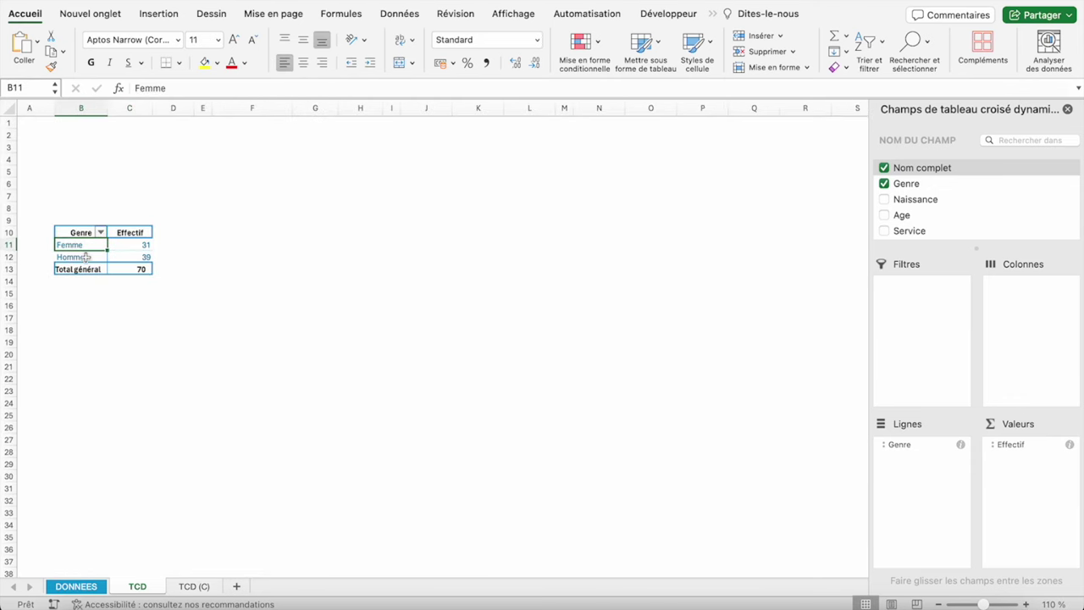
pyautogui.click(85, 257)
pyautogui.click(135, 247)
pyautogui.click(146, 256)
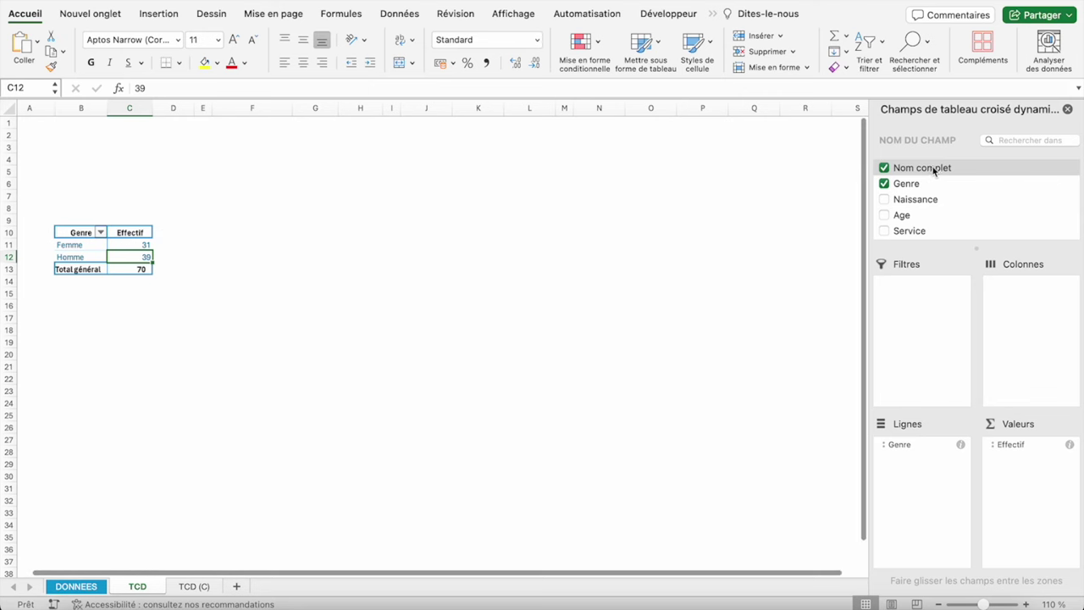
# - Add a second Nom complet count to Valeurs and rename its header to %
pyautogui.moveTo(928, 171); pyautogui.dragTo(923, 211)
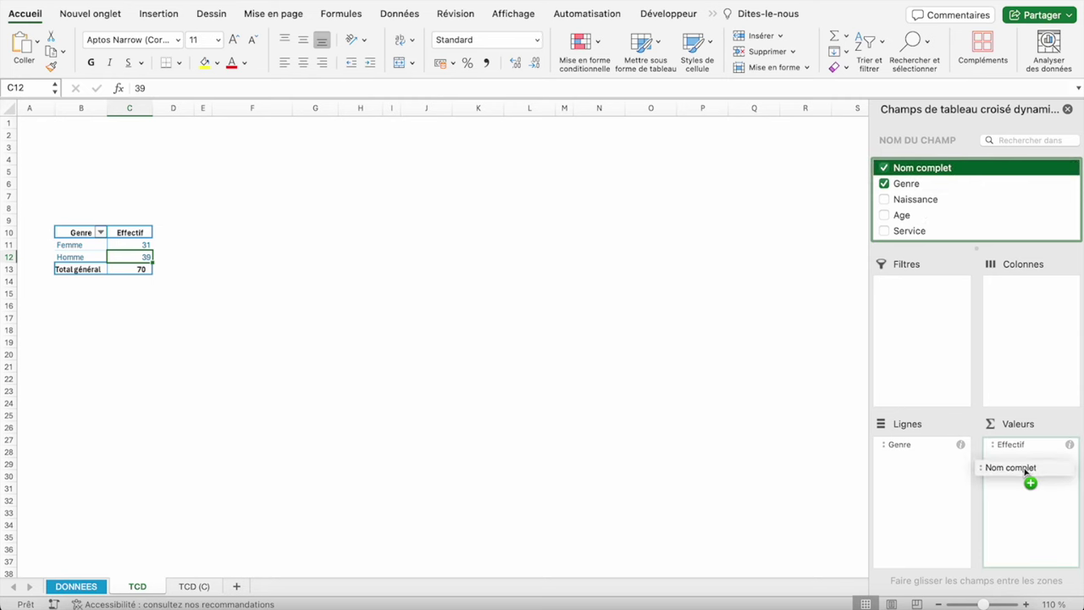
pyautogui.moveTo(922, 211); pyautogui.dragTo(1025, 475)
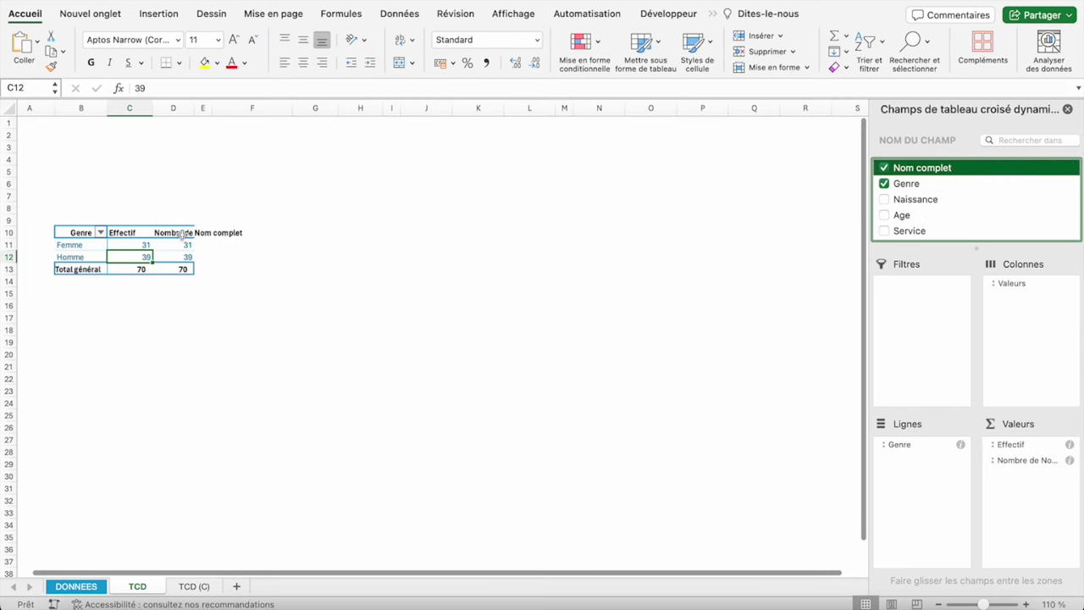
pyautogui.click(170, 232)
pyautogui.write('%')
pyautogui.press('Return')
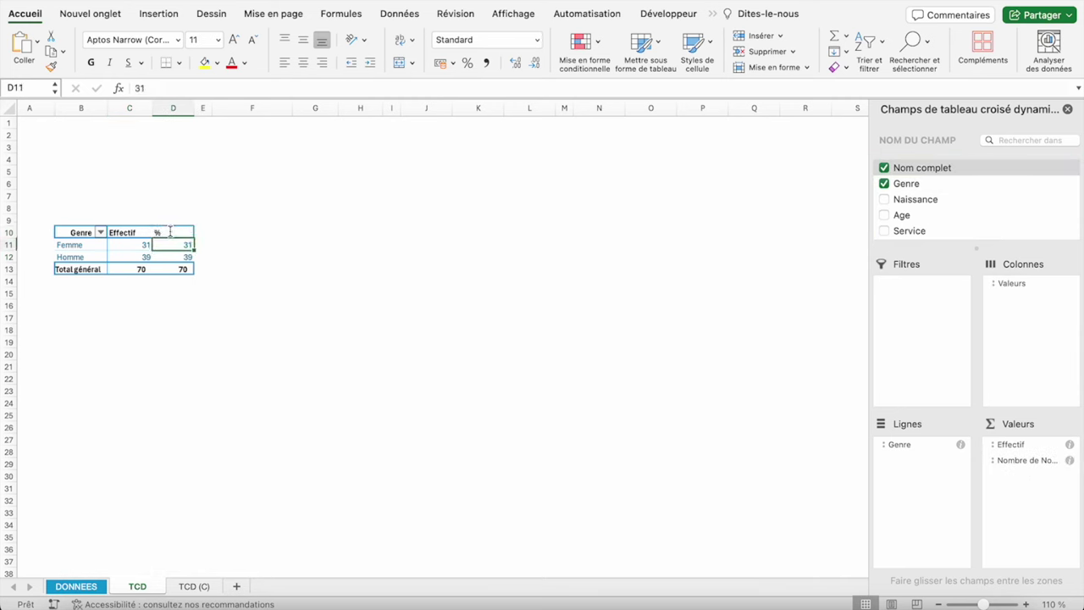
# - Center the % header and show its values as % of the grand total (44,29%, 55,71%)
pyautogui.click(170, 232)
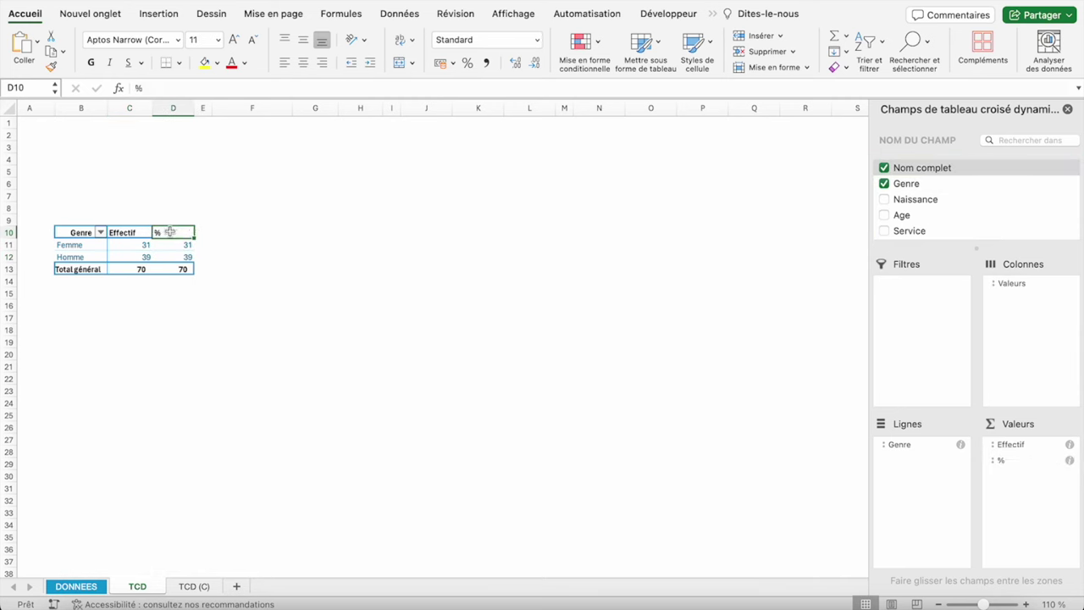
pyautogui.click(302, 63)
pyautogui.rightClick(182, 248)
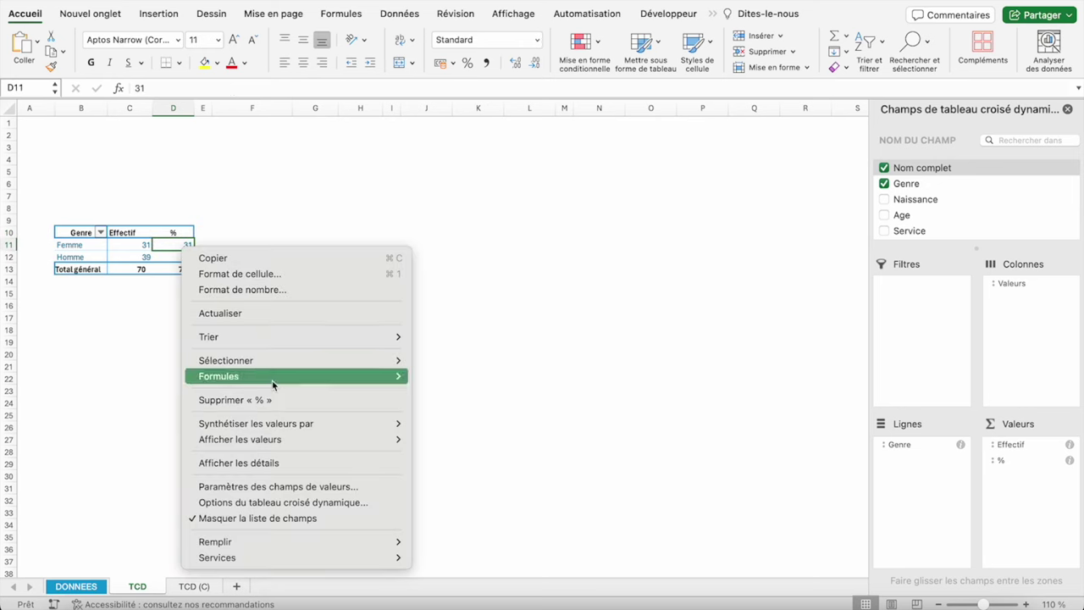
pyautogui.moveTo(240, 439)
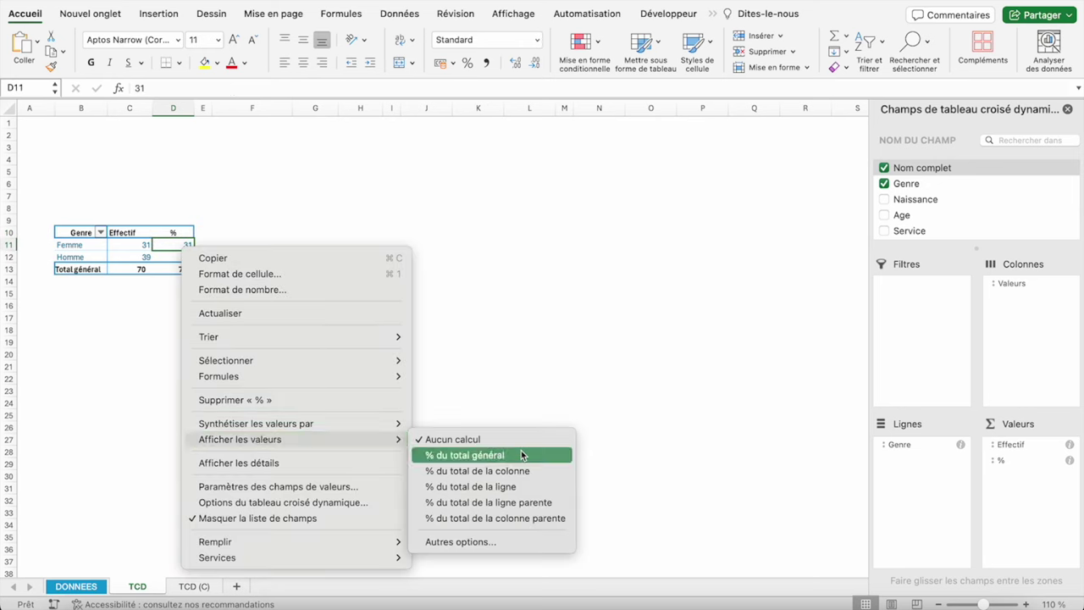
pyautogui.click(522, 455)
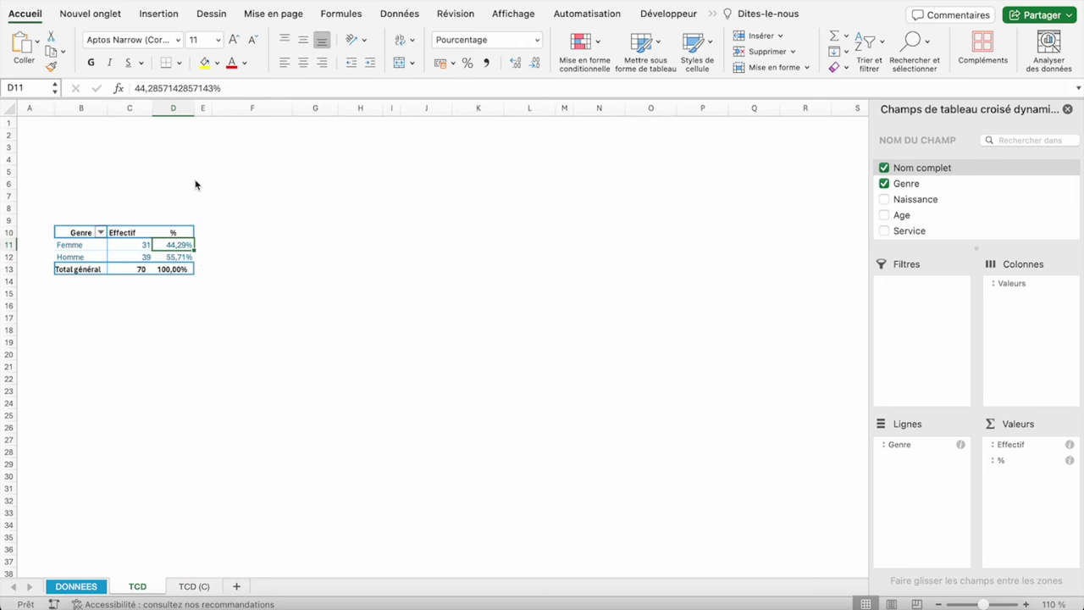
pyautogui.rightClick(182, 249)
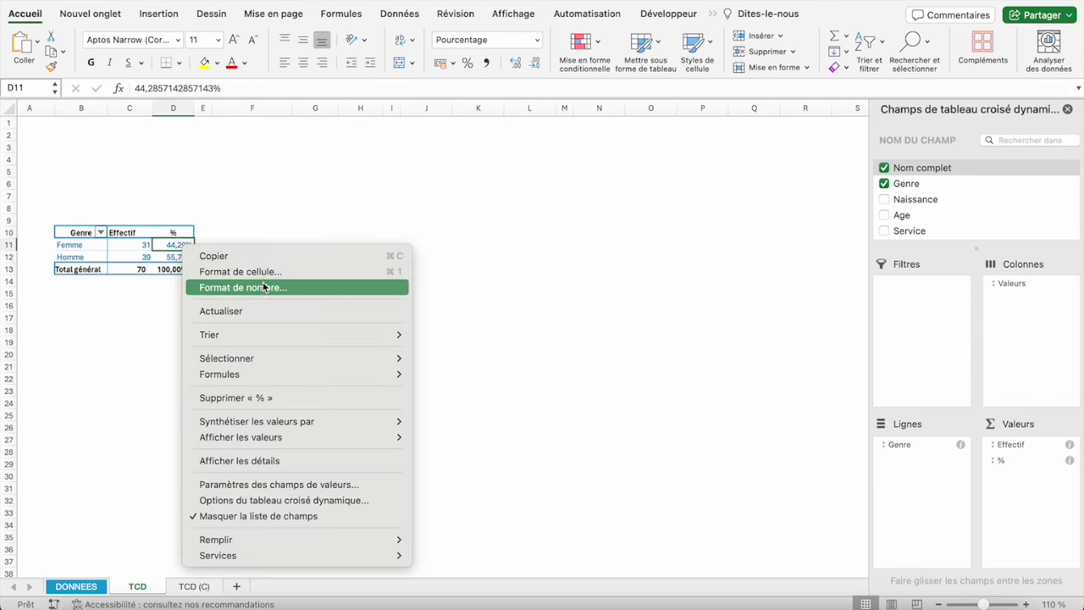
# - Format the % values as Pourcentage with 0 decimals, giving 44%, 56% and 100%
pyautogui.click(265, 286)
pyautogui.click(690, 140)
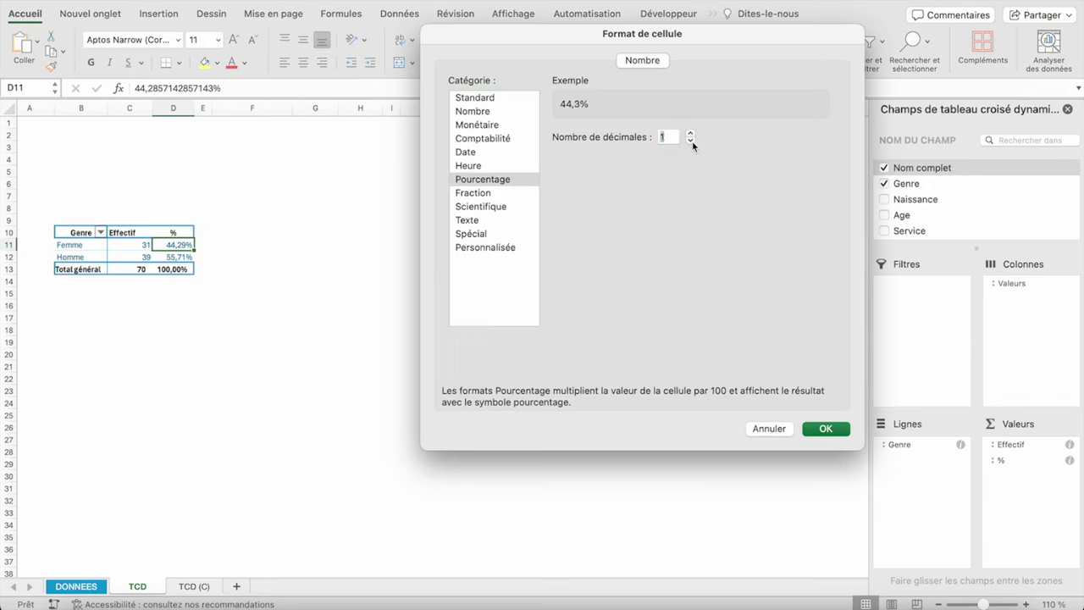
pyautogui.click(690, 141)
pyautogui.click(833, 434)
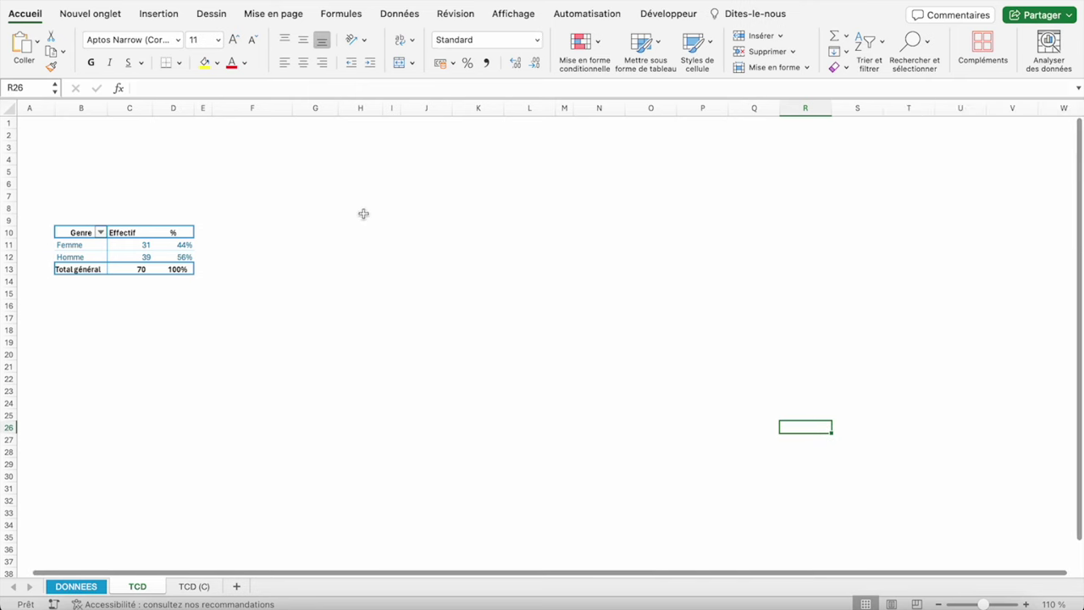
# - Check the Femme and Homme values in cells C11, C12, D11 and B11
pyautogui.click(140, 245)
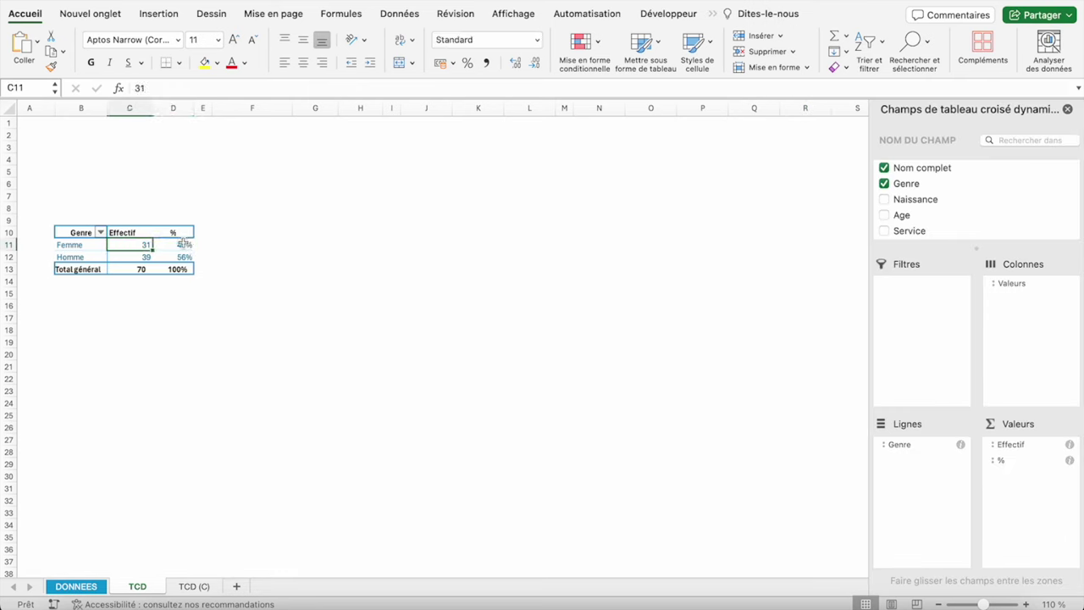
pyautogui.click(142, 257)
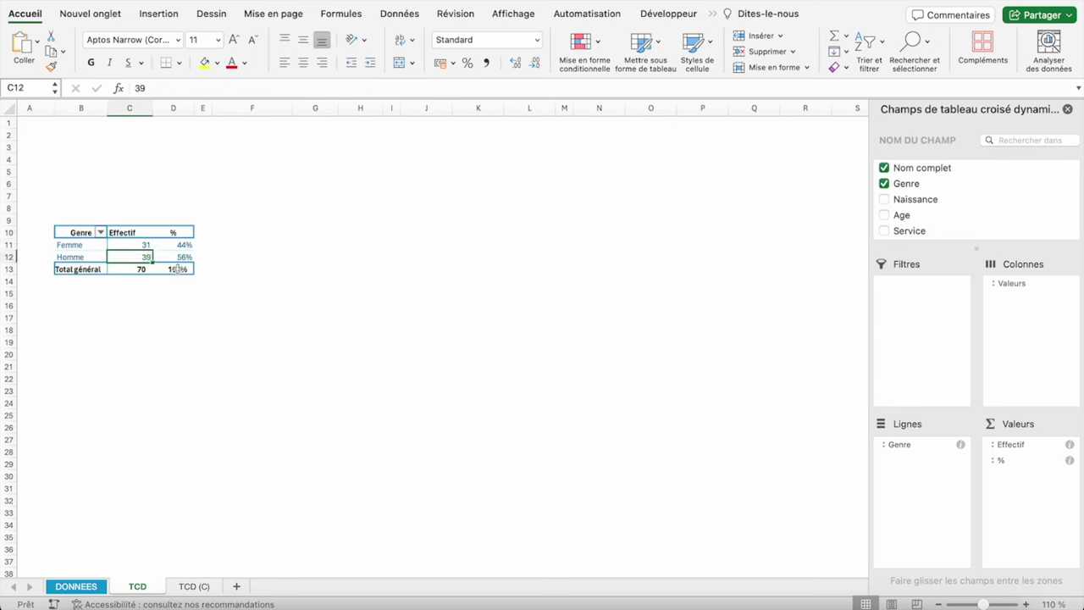
pyautogui.click(171, 247)
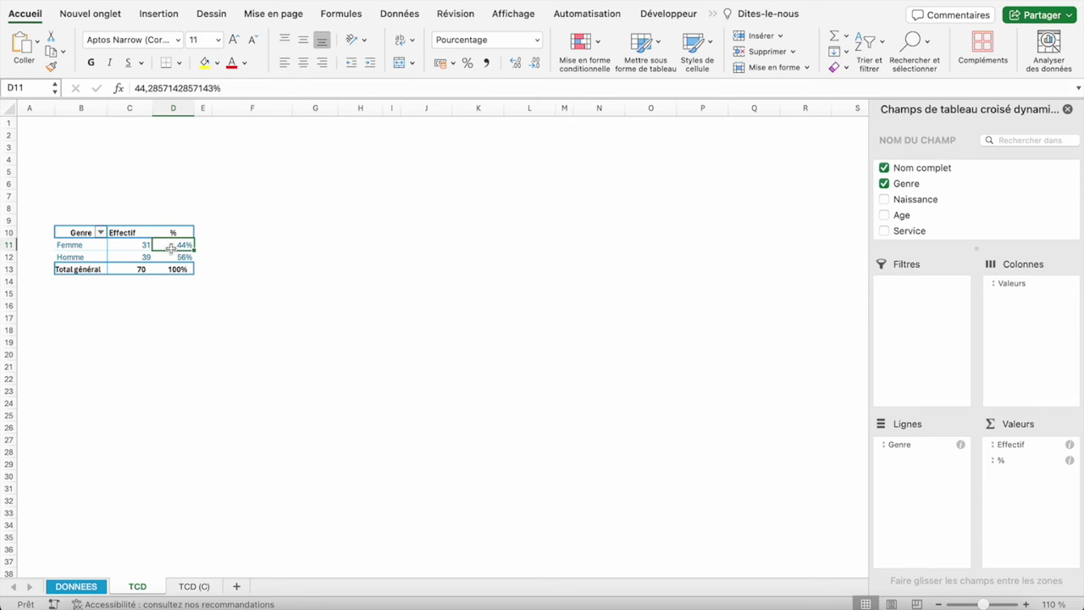
pyautogui.click(90, 247)
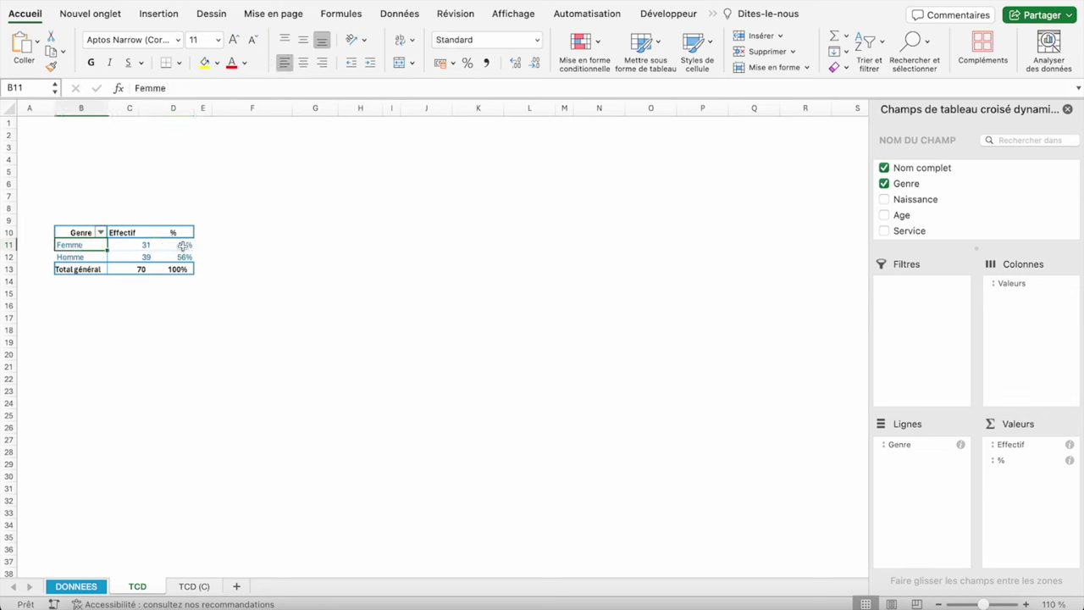
# - Insert a Ville slicer for the Genre pivot table from the PivotTable Analyze commands
pyautogui.click(184, 246)
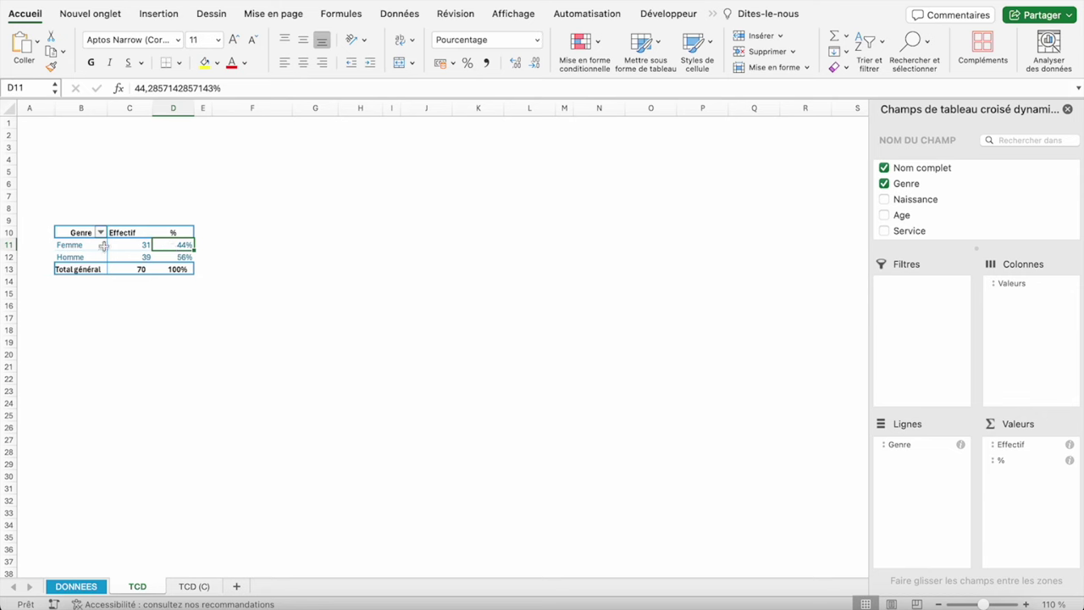
pyautogui.click(711, 15)
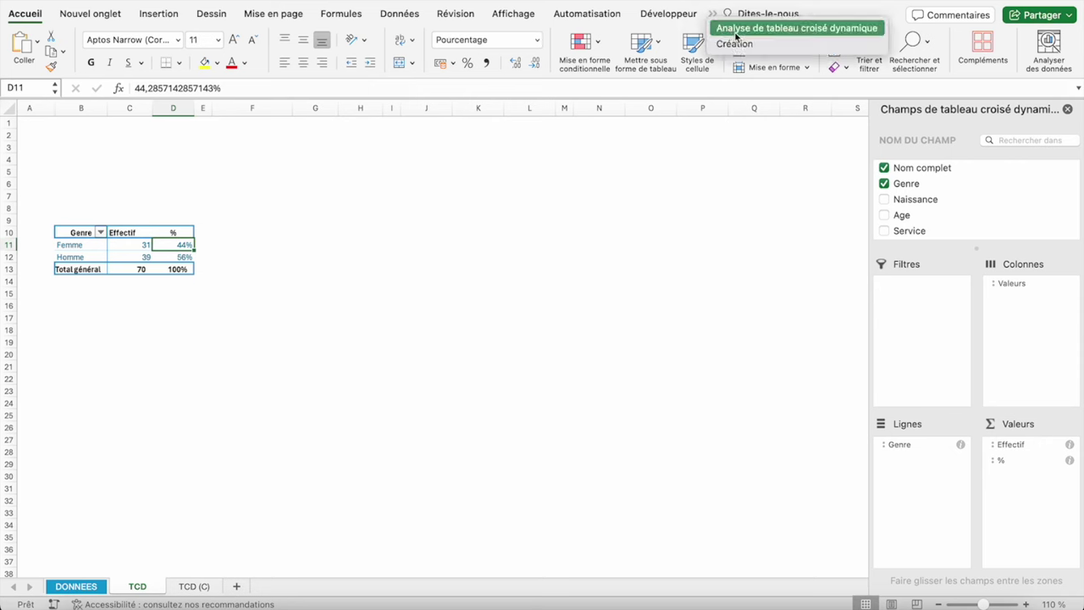
pyautogui.click(736, 28)
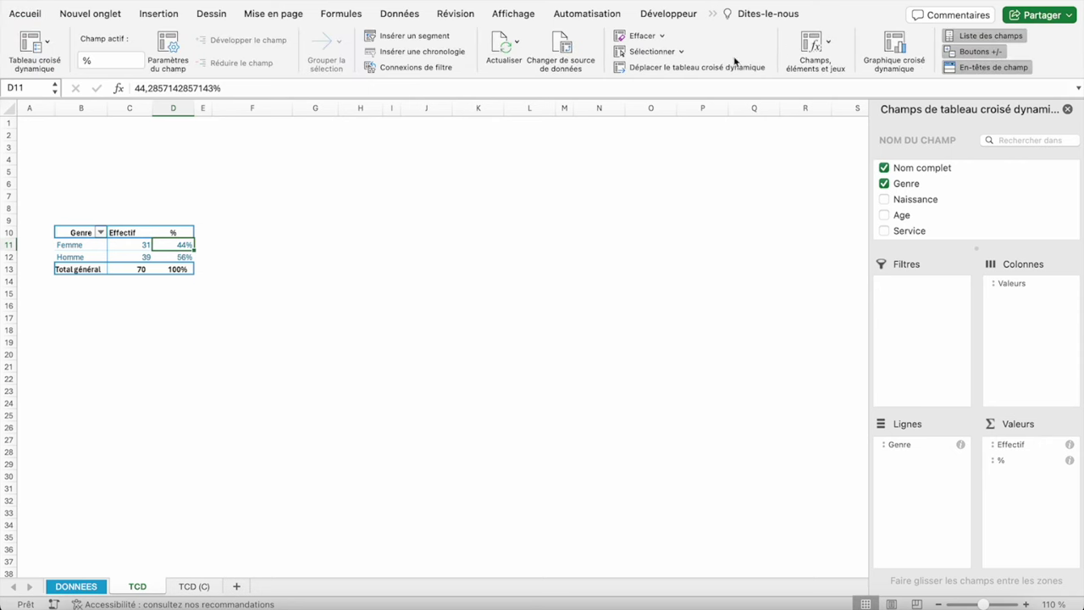
pyautogui.click(710, 15)
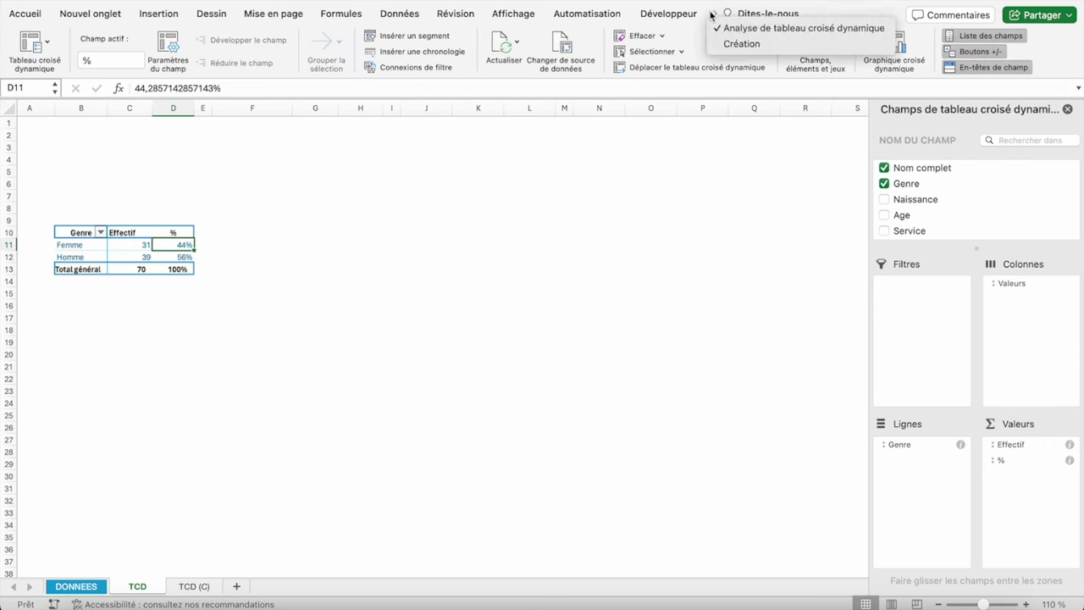
pyautogui.click(771, 44)
pyautogui.click(726, 2)
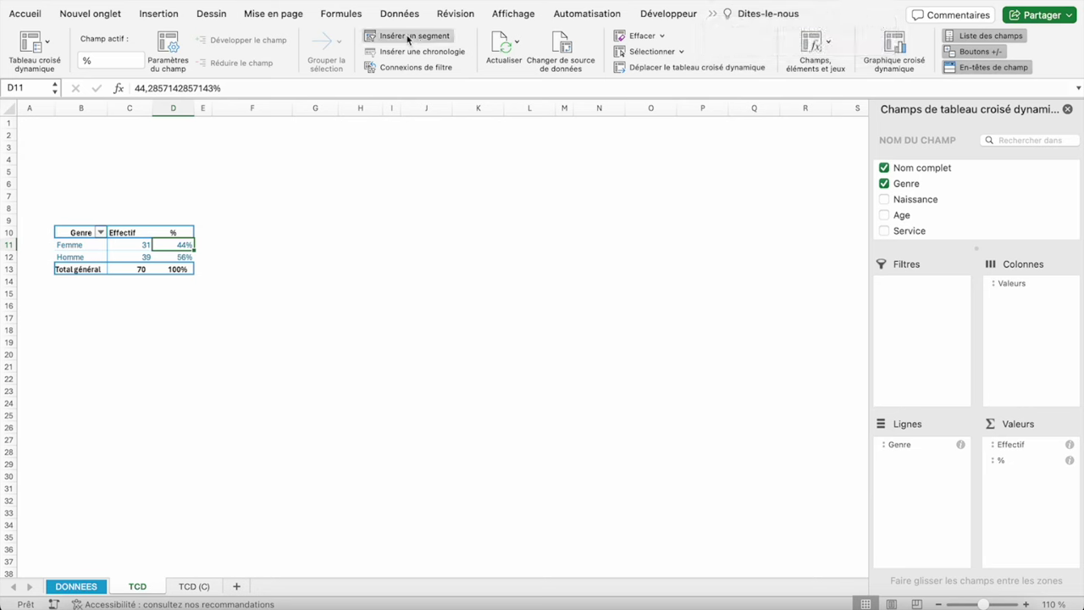
pyautogui.click(408, 37)
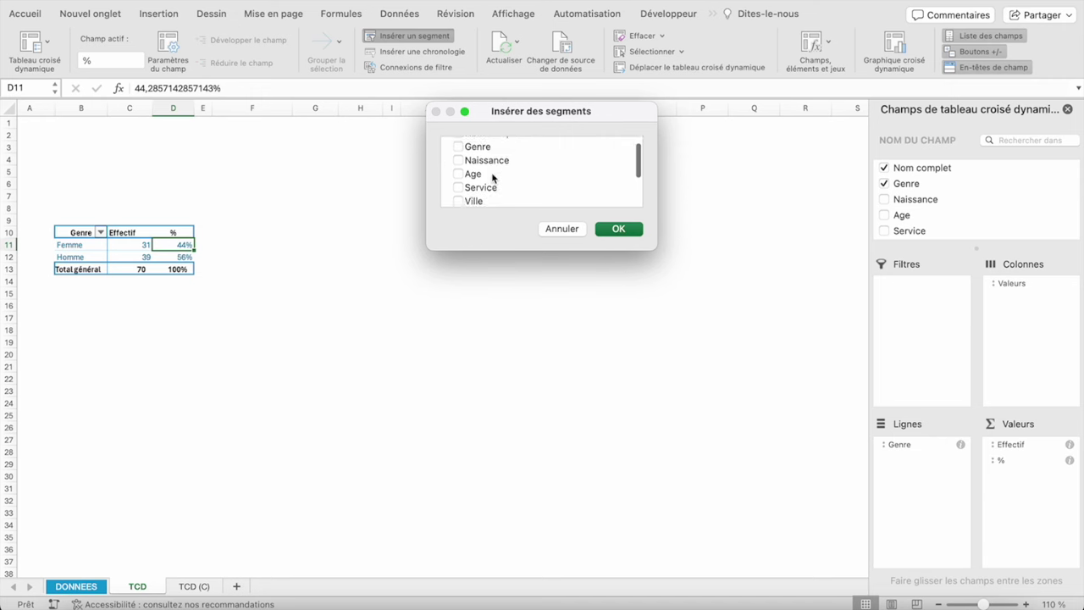
pyautogui.scroll(-3, 491, 172)
pyautogui.click(459, 145)
pyautogui.click(635, 230)
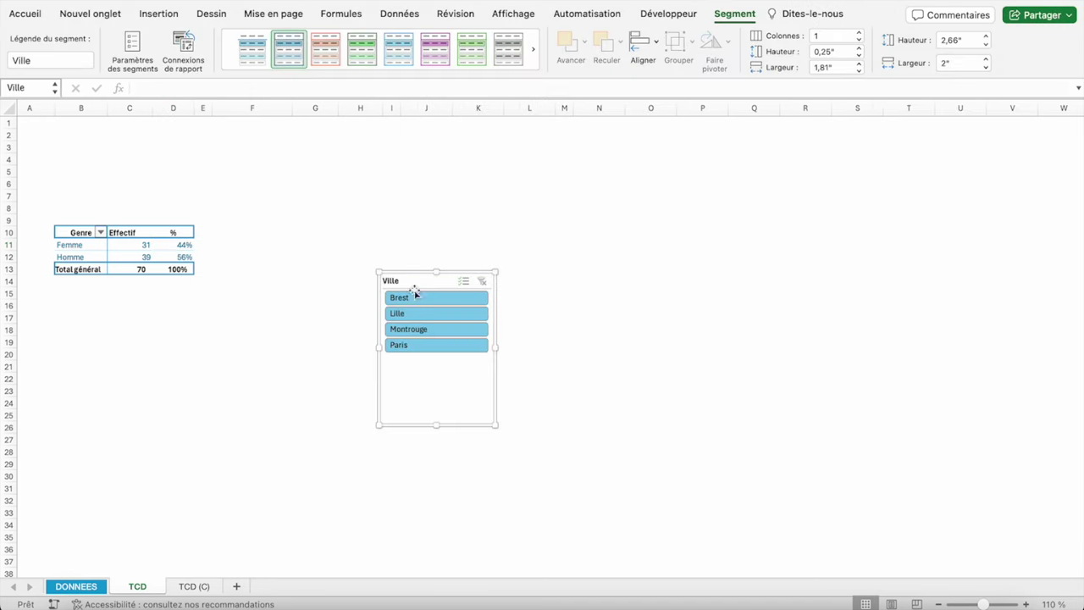
# - Test the Ville slicer on Montrouge, Paris, Lille and Brest, then clear its filter
pyautogui.click(436, 336)
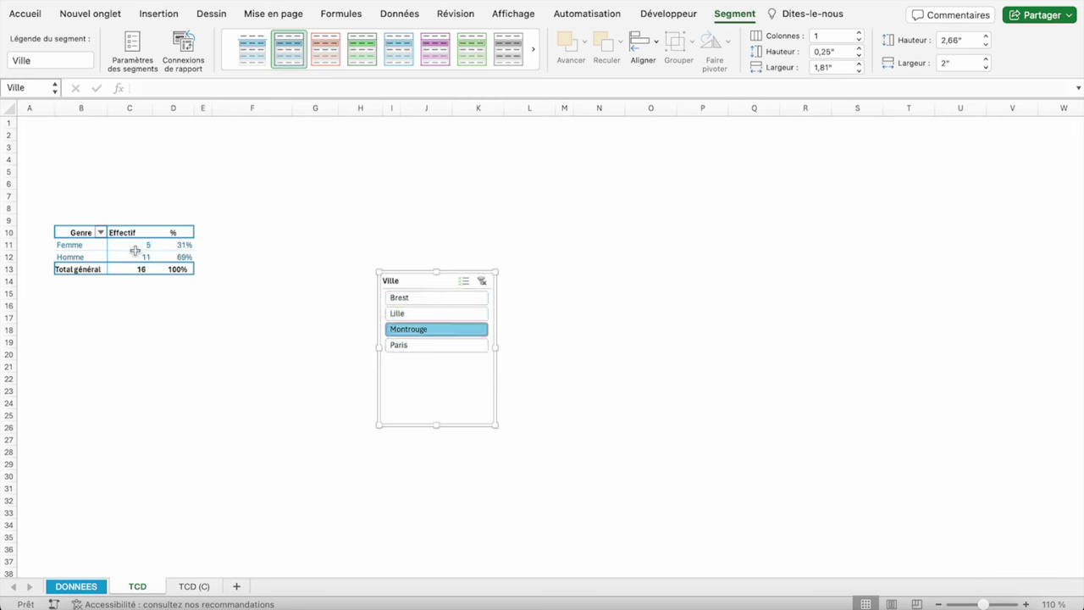
pyautogui.click(413, 345)
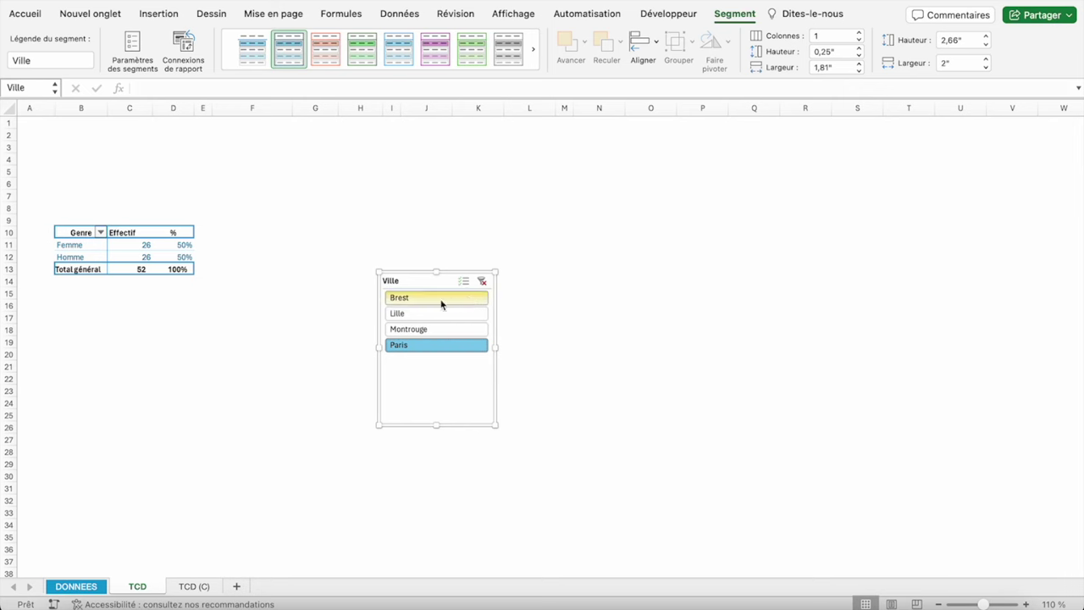
pyautogui.click(425, 315)
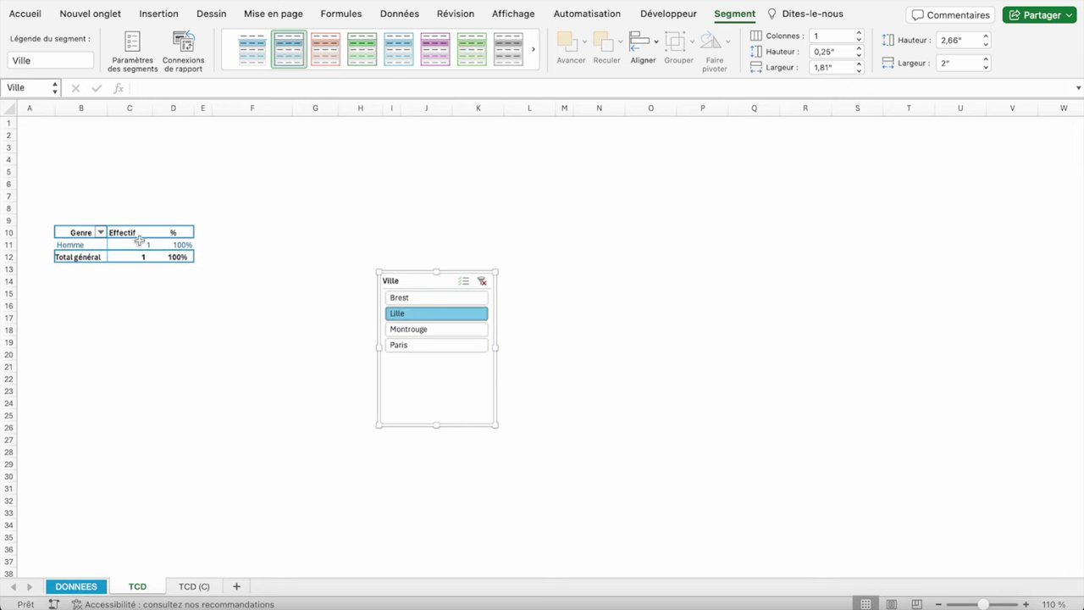
pyautogui.click(405, 299)
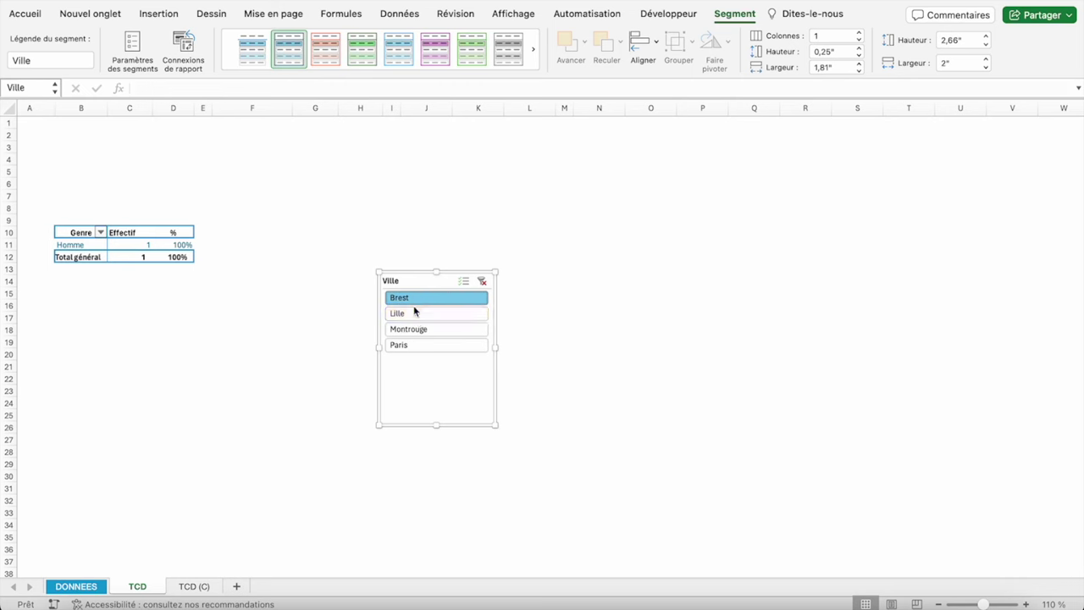
pyautogui.click(413, 330)
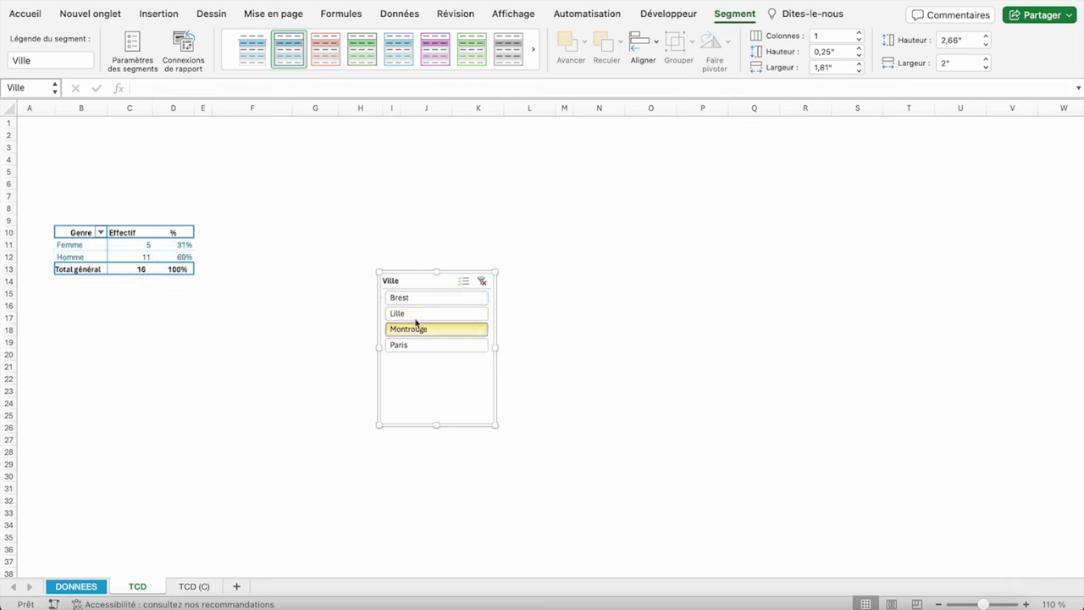
pyautogui.click(482, 281)
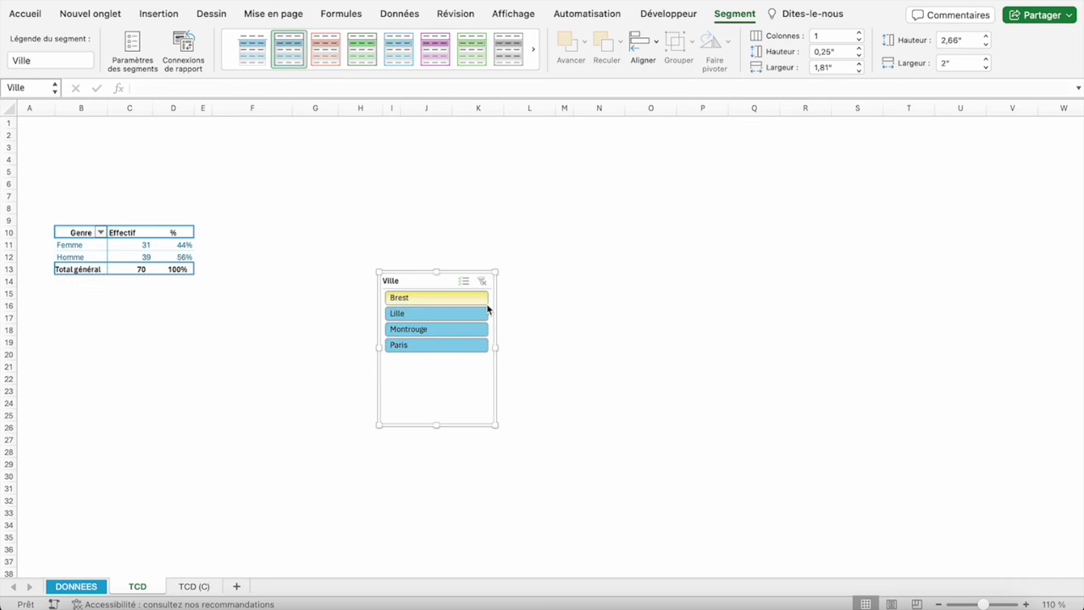
# - Try Brest, Lille, Montrouge and Paris again, clear the city filter and move the slicer up-left
pyautogui.click(441, 300)
pyautogui.click(437, 314)
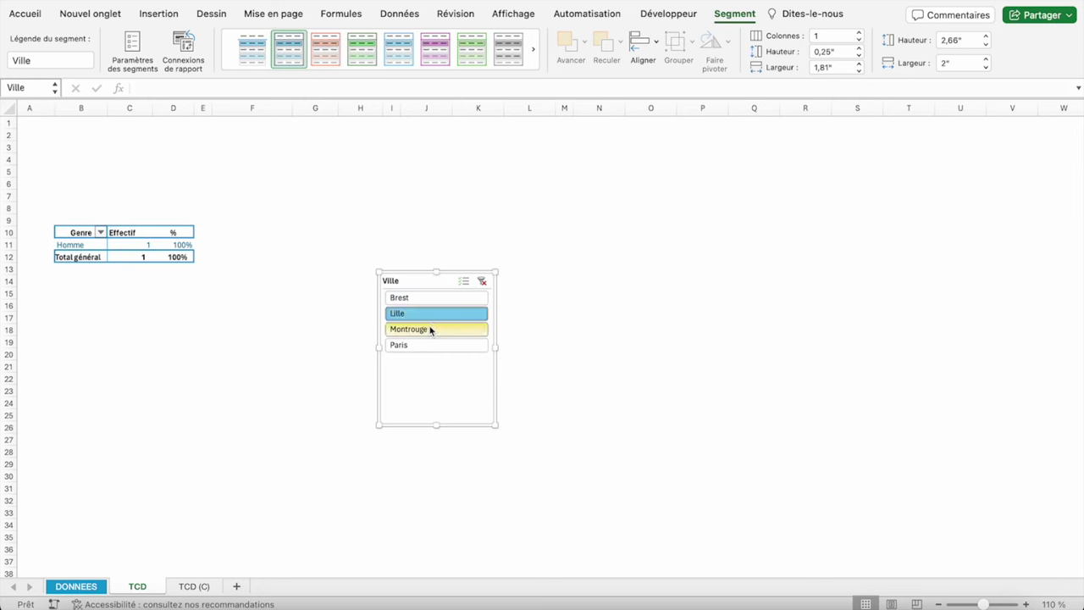
pyautogui.click(435, 330)
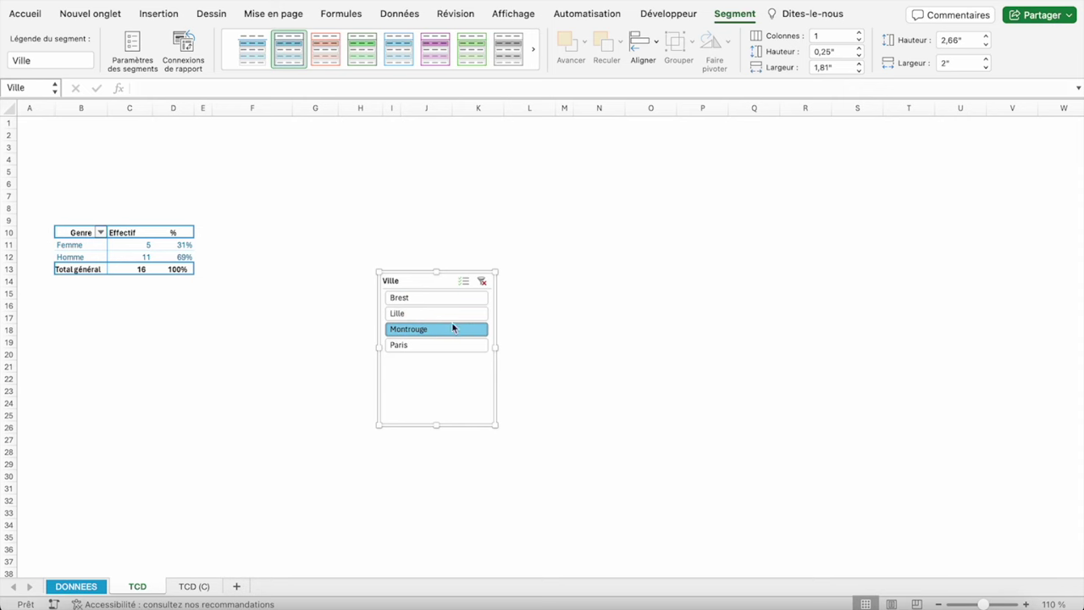
pyautogui.click(417, 345)
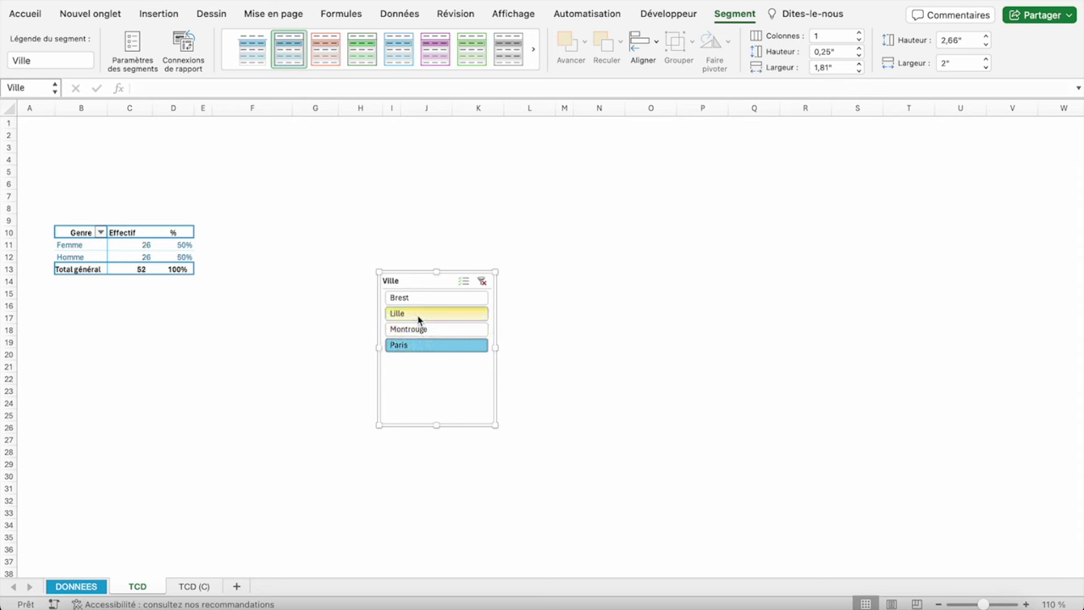
pyautogui.click(417, 312)
pyautogui.click(417, 299)
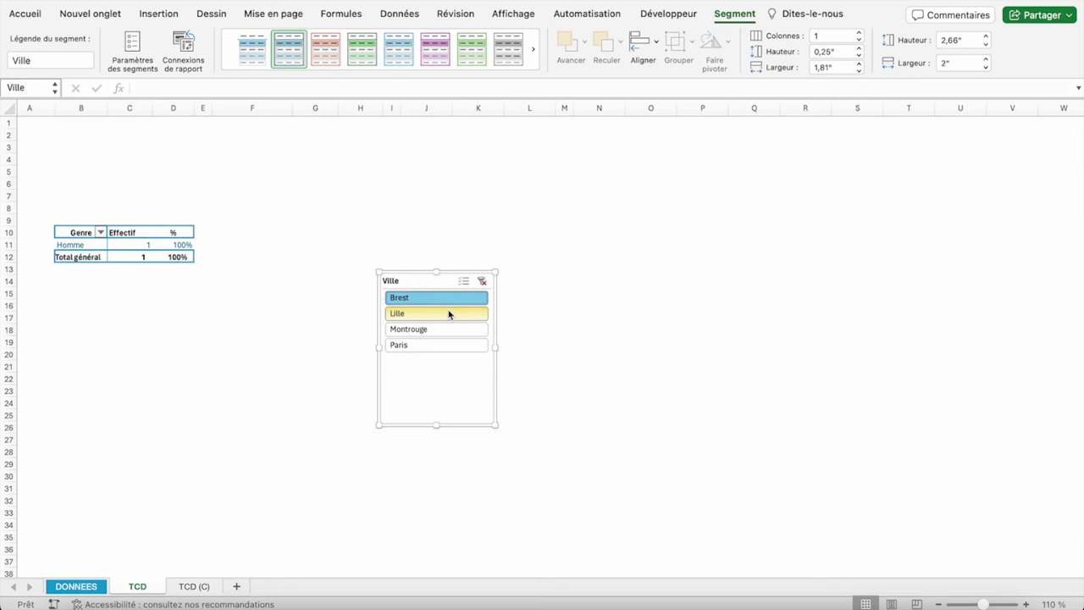
pyautogui.click(482, 280)
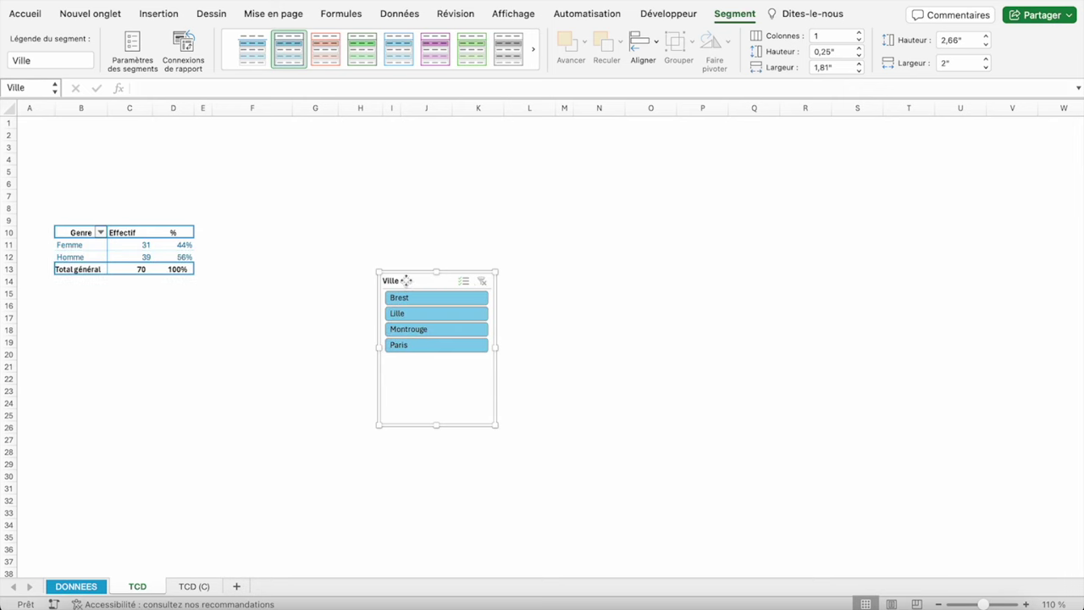
pyautogui.moveTo(406, 280); pyautogui.dragTo(360, 199)
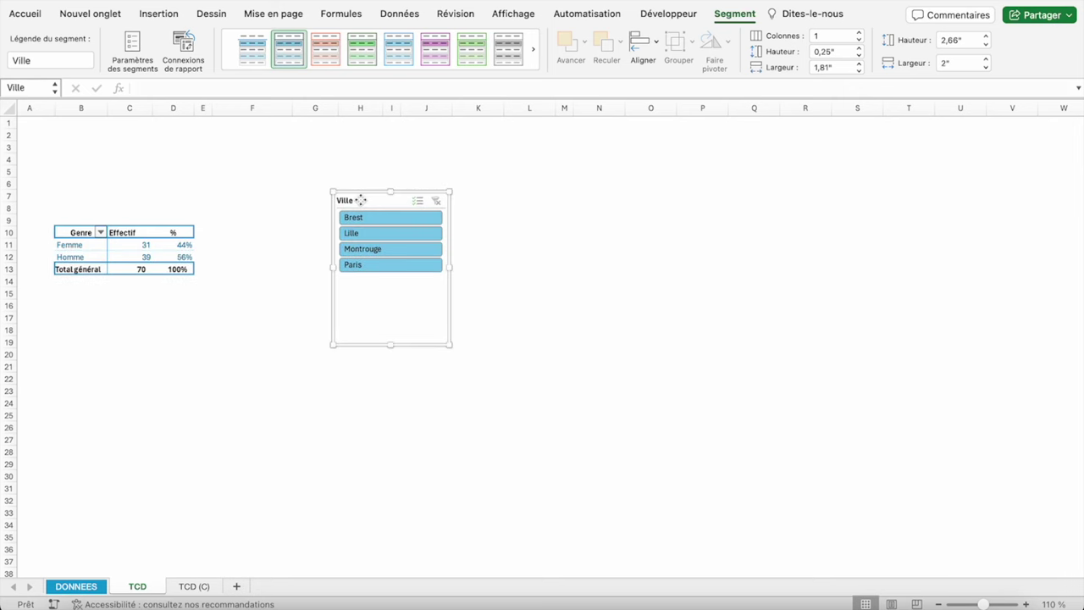
# - Delete the Ville slicer and paste a copy of the Genre pivot table at F10
pyautogui.press('Delete')
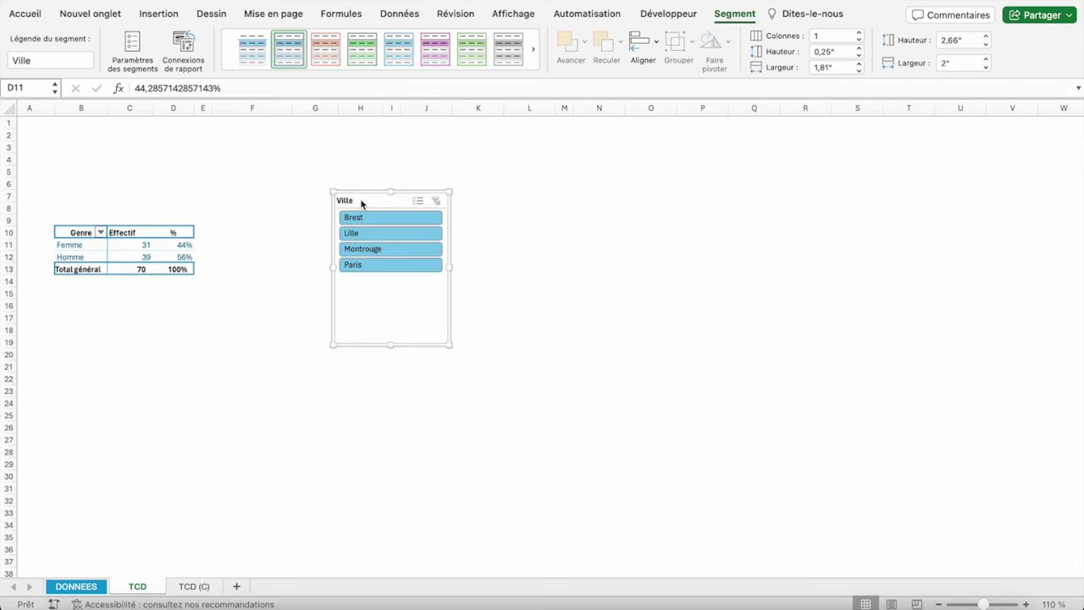
pyautogui.click(77, 243)
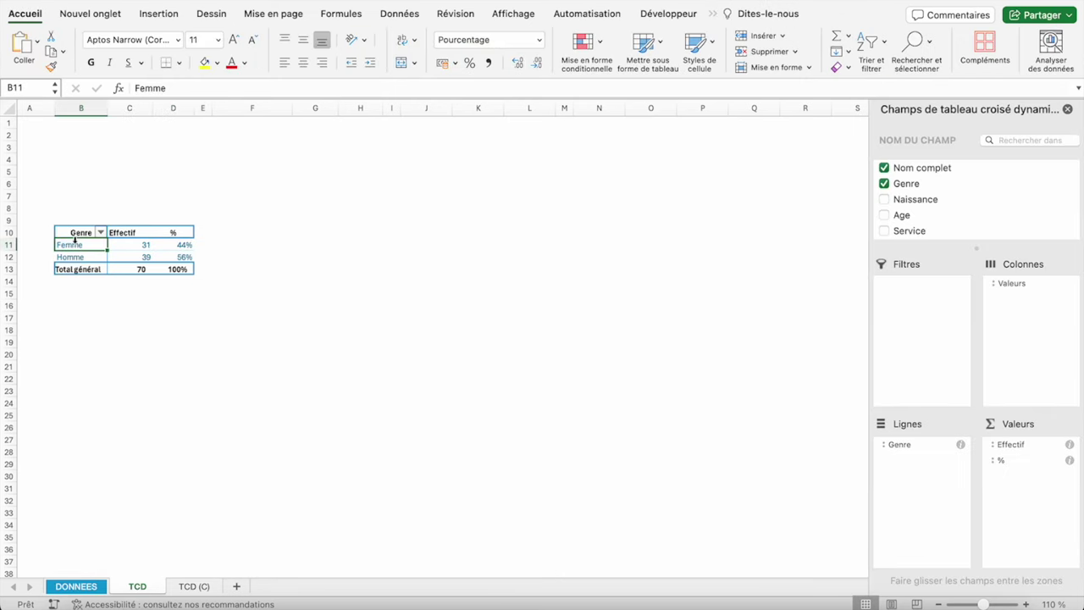
pyautogui.moveTo(84, 232); pyautogui.dragTo(172, 267)
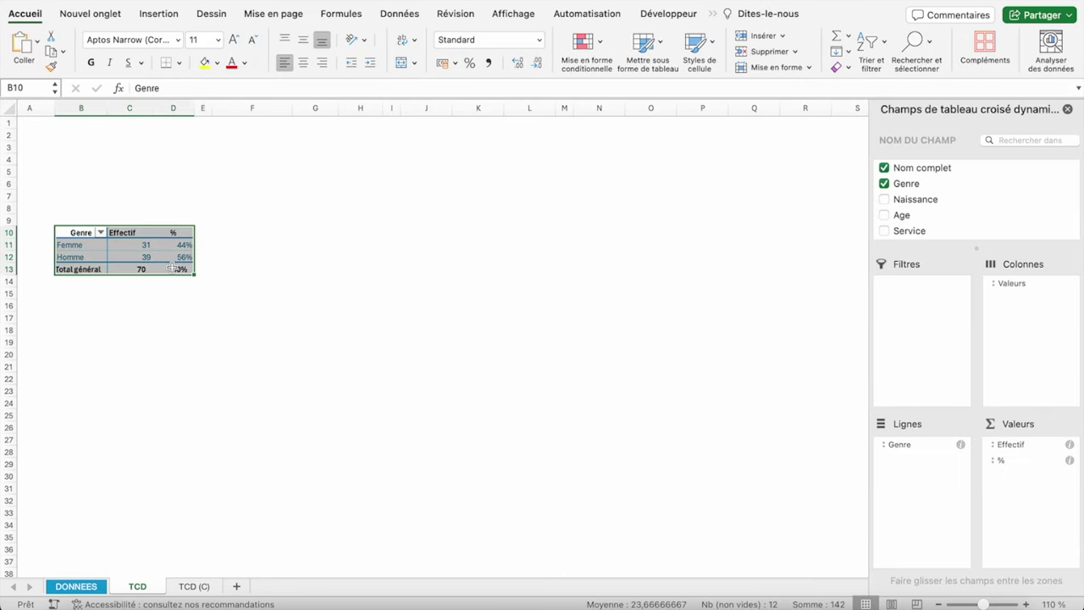
pyautogui.press('super+c')
pyautogui.click(267, 232)
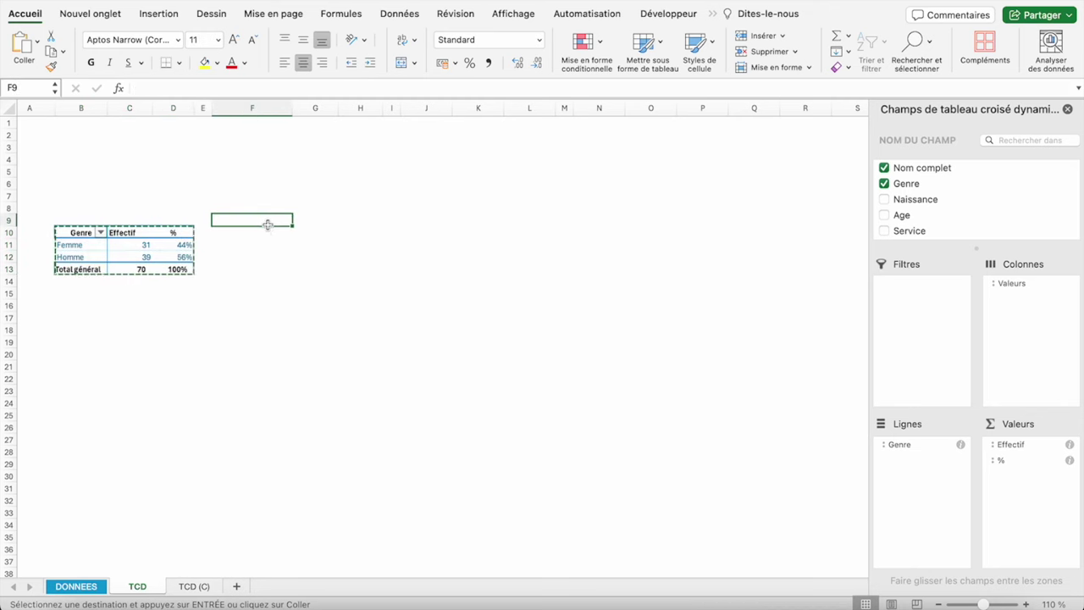
pyautogui.press('super+v')
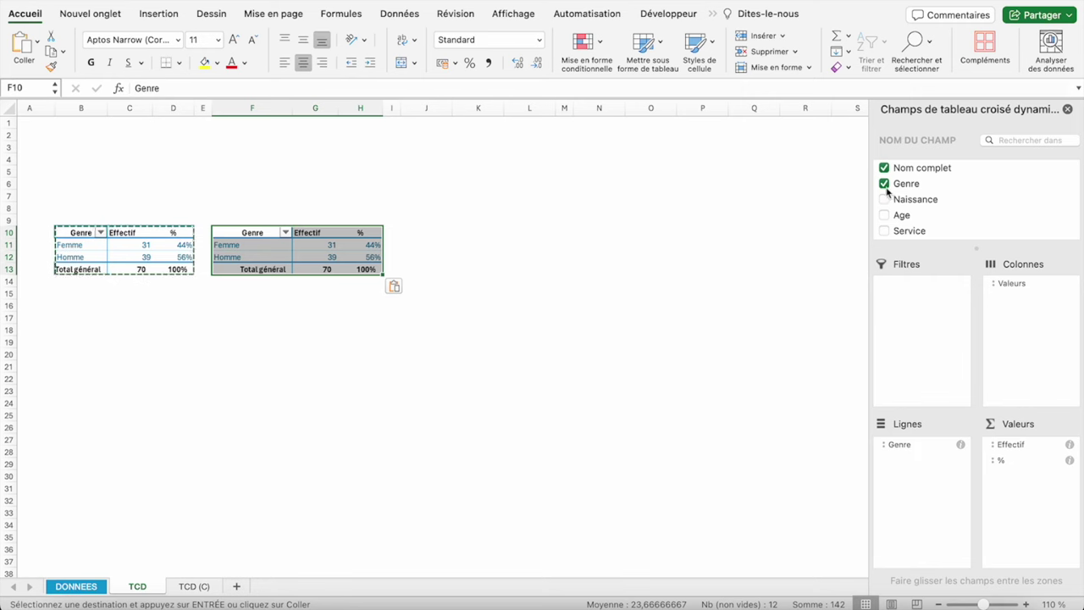
# - Switch the F10 pivot's rows from Genre to Ville (Brest 1, Lille 1, Montrouge 16, Paris 52) and copy it
pyautogui.click(884, 184)
pyautogui.scroll(-1, 948, 211)
pyautogui.scroll(-1, 901, 217)
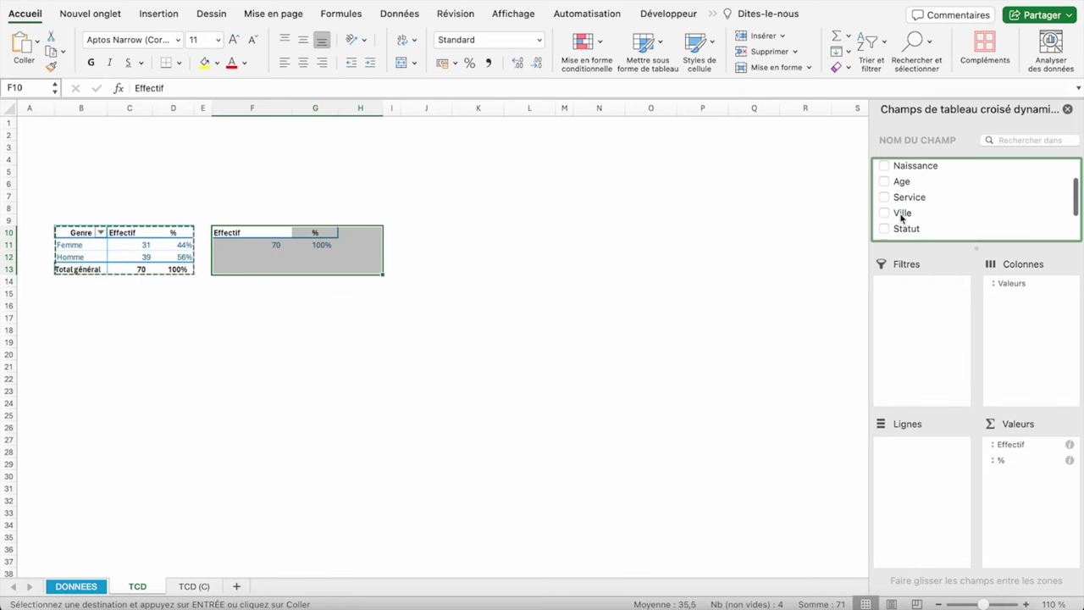
pyautogui.moveTo(901, 217); pyautogui.dragTo(917, 449)
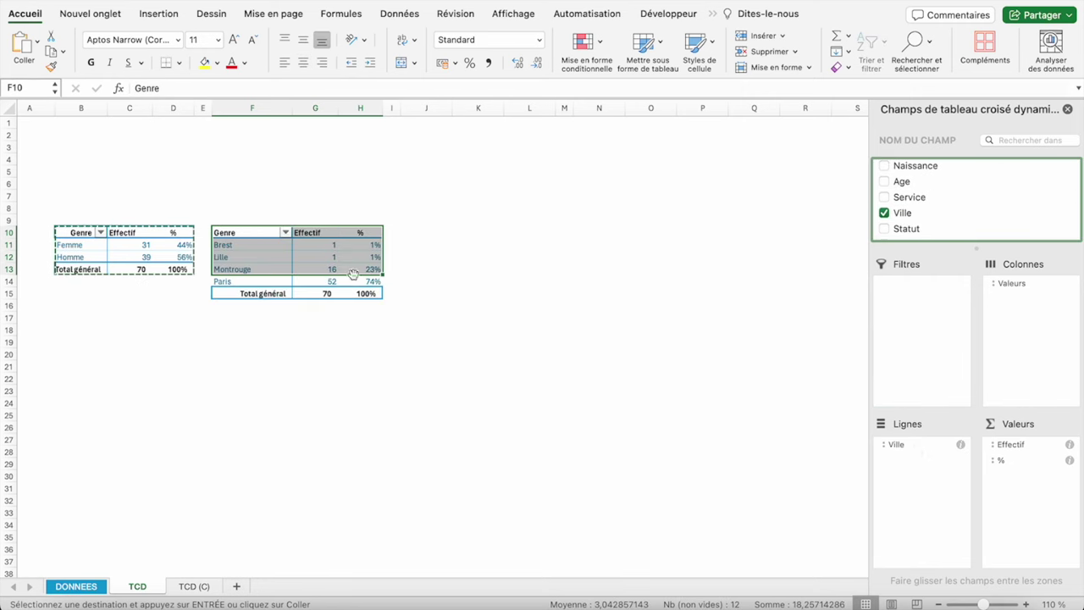
pyautogui.click(284, 284)
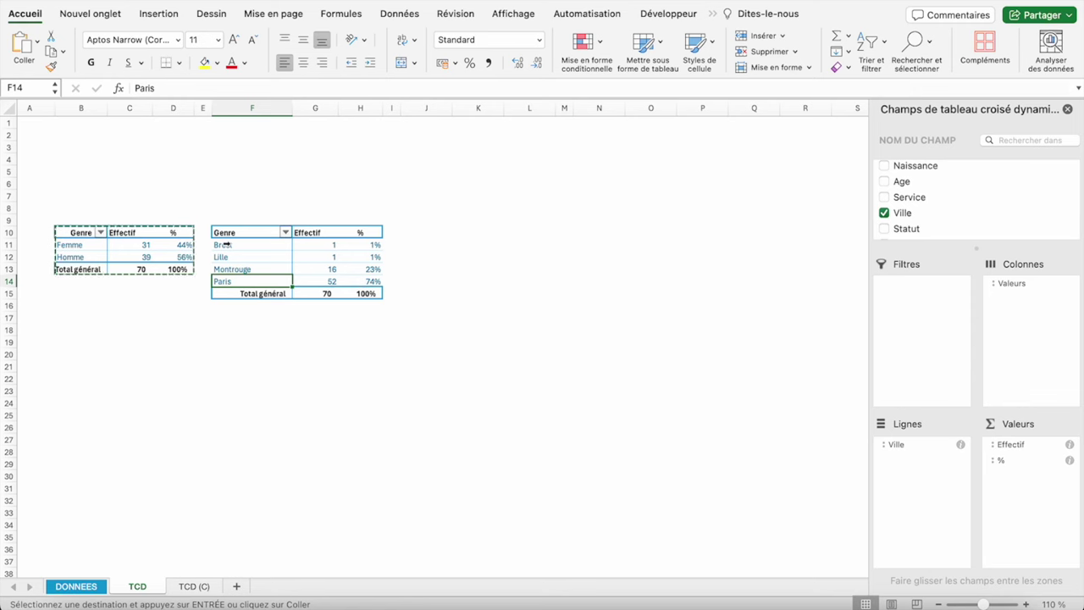
pyautogui.click(332, 245)
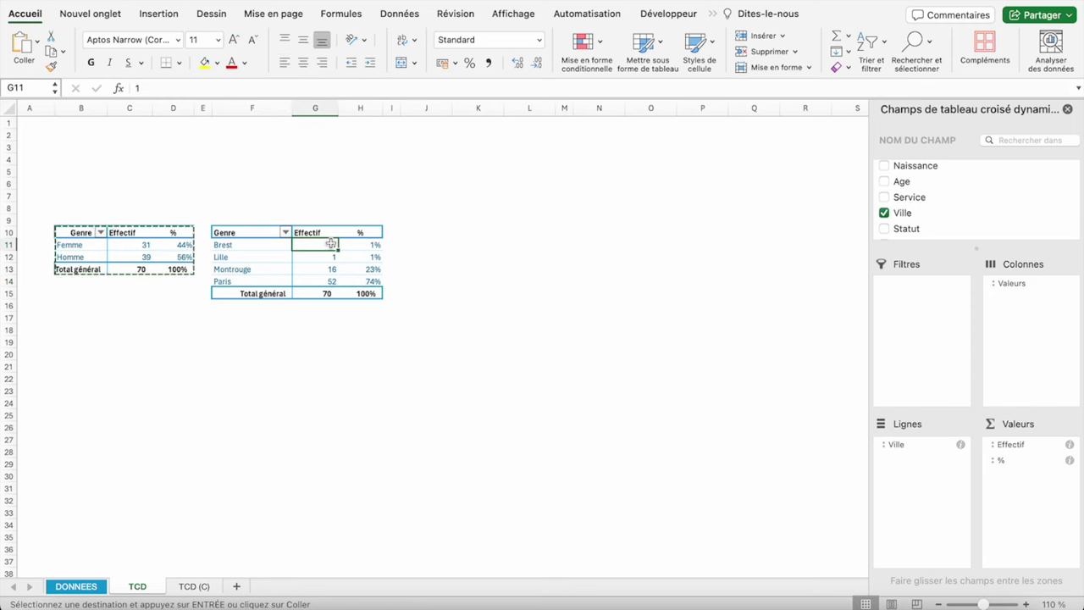
pyautogui.click(313, 257)
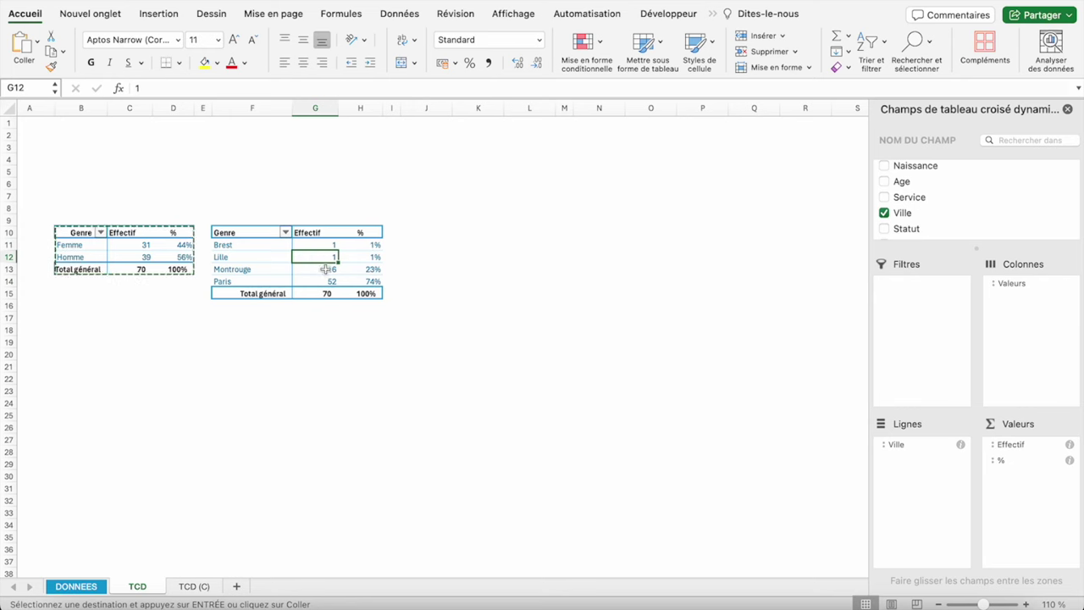
pyautogui.click(328, 268)
pyautogui.click(332, 281)
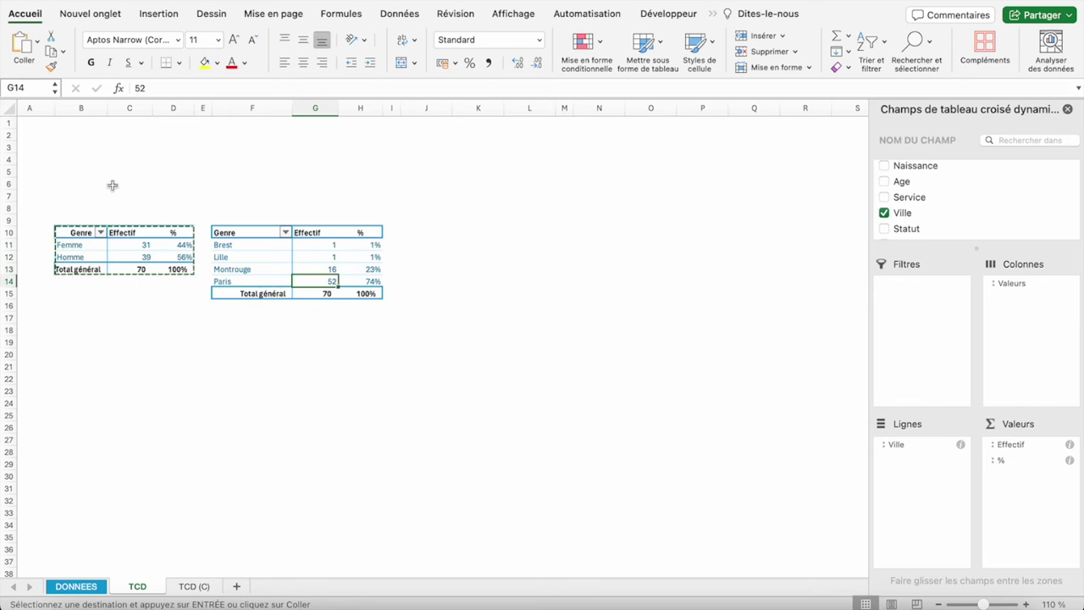
pyautogui.moveTo(253, 240); pyautogui.dragTo(371, 297)
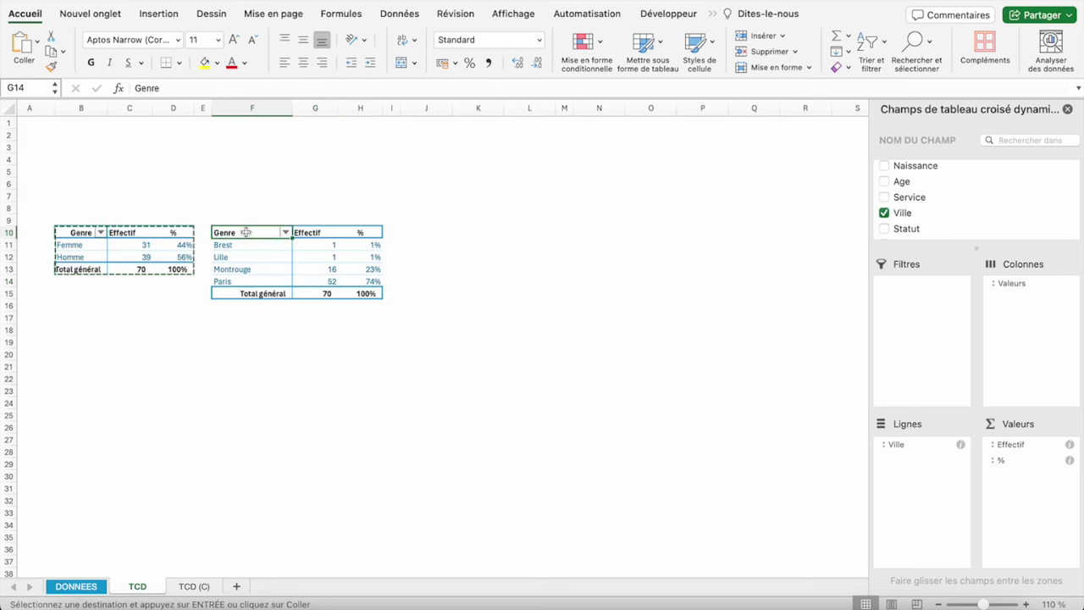
pyautogui.press('super+c')
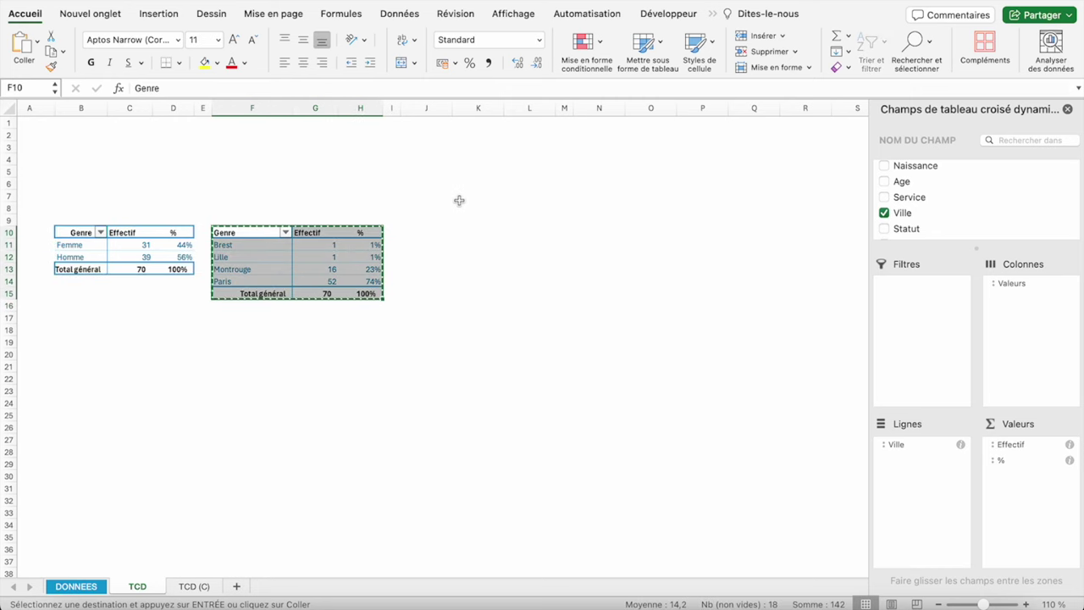
# - Paste the city pivot at J10 and replace Ville with Service in its rows (Développement 11, Marketing 10)
pyautogui.click(437, 232)
pyautogui.press('super+v')
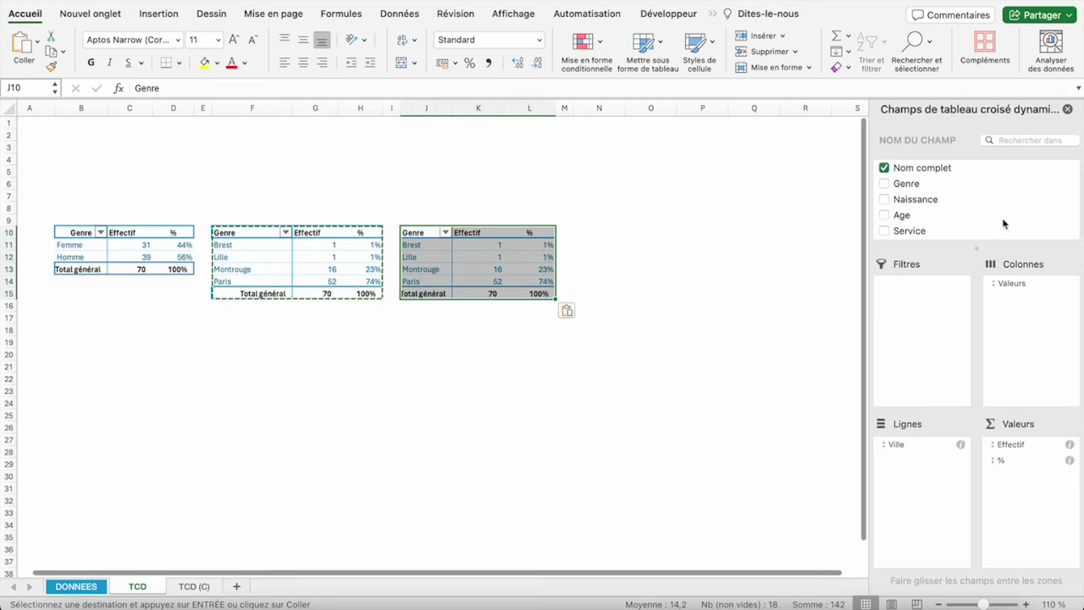
pyautogui.scroll(-3, 915, 188)
pyautogui.click(904, 185)
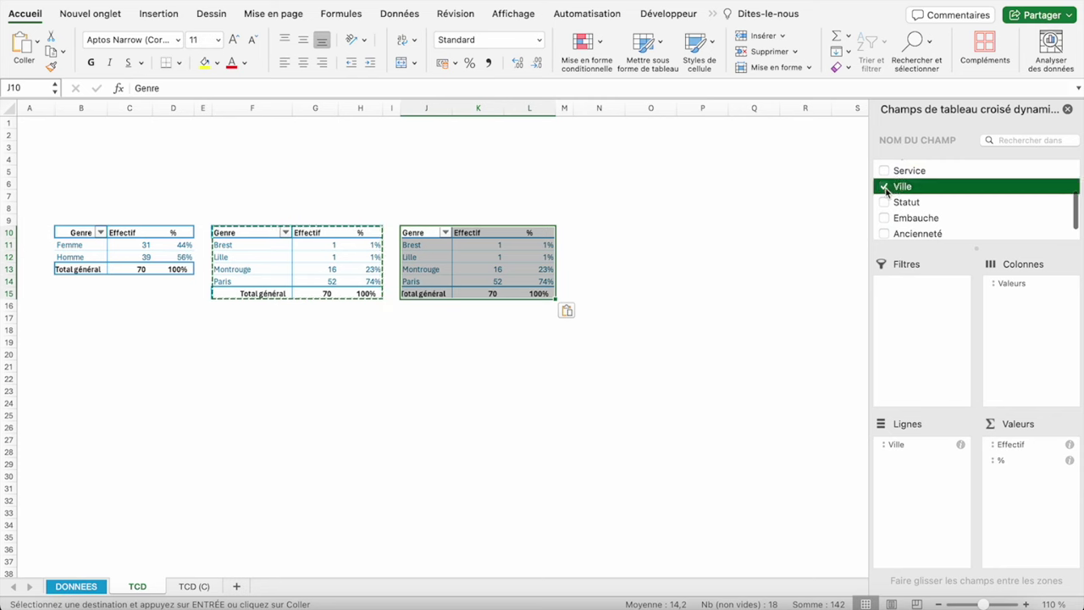
pyautogui.moveTo(908, 175); pyautogui.dragTo(921, 453)
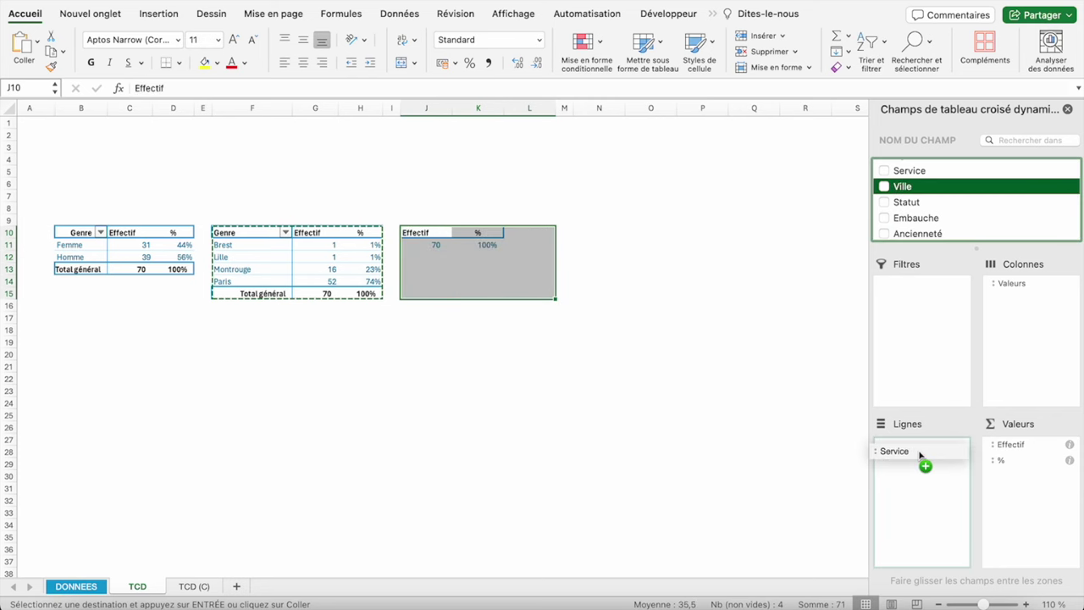
pyautogui.click(498, 245)
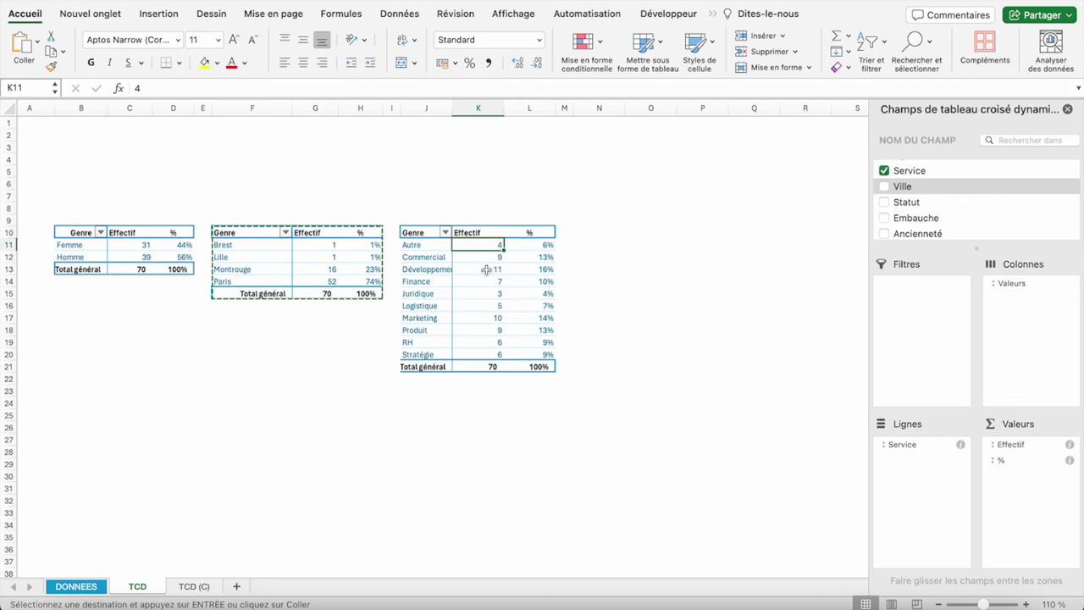
pyautogui.click(496, 271)
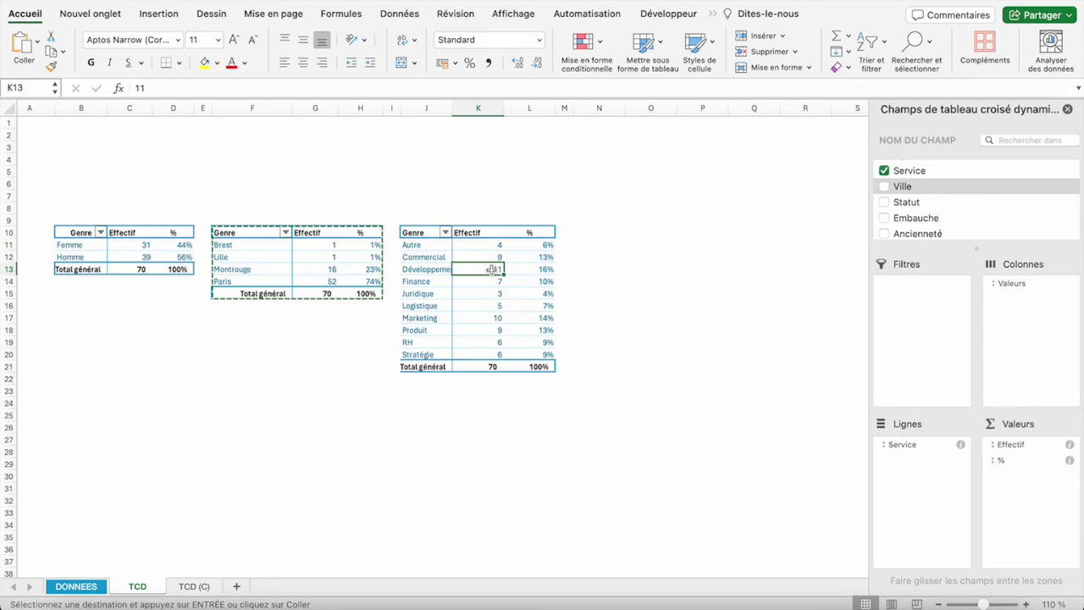
pyautogui.click(498, 318)
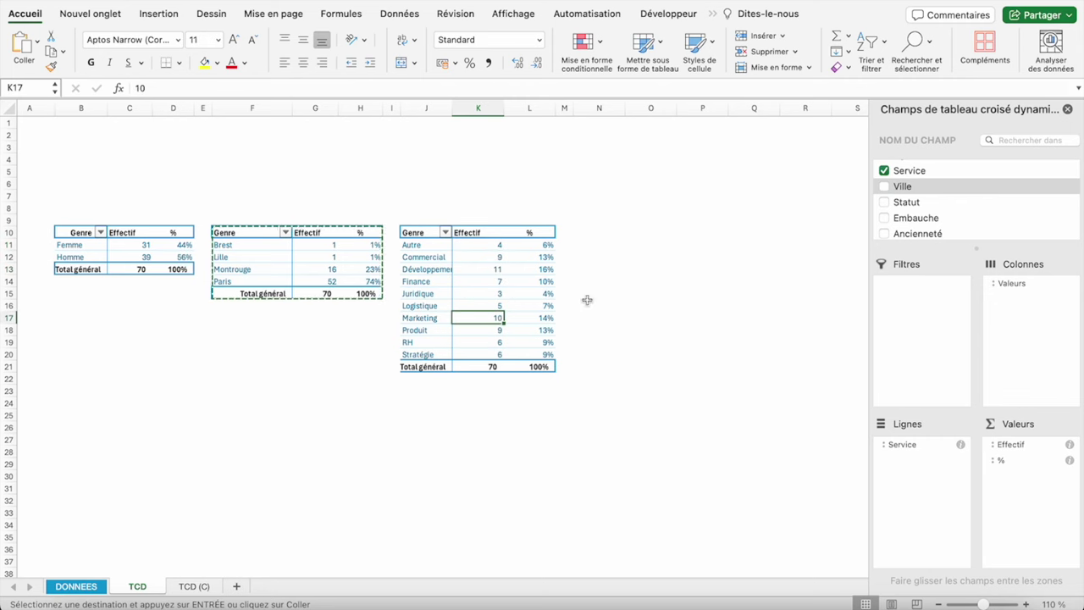
pyautogui.click(498, 271)
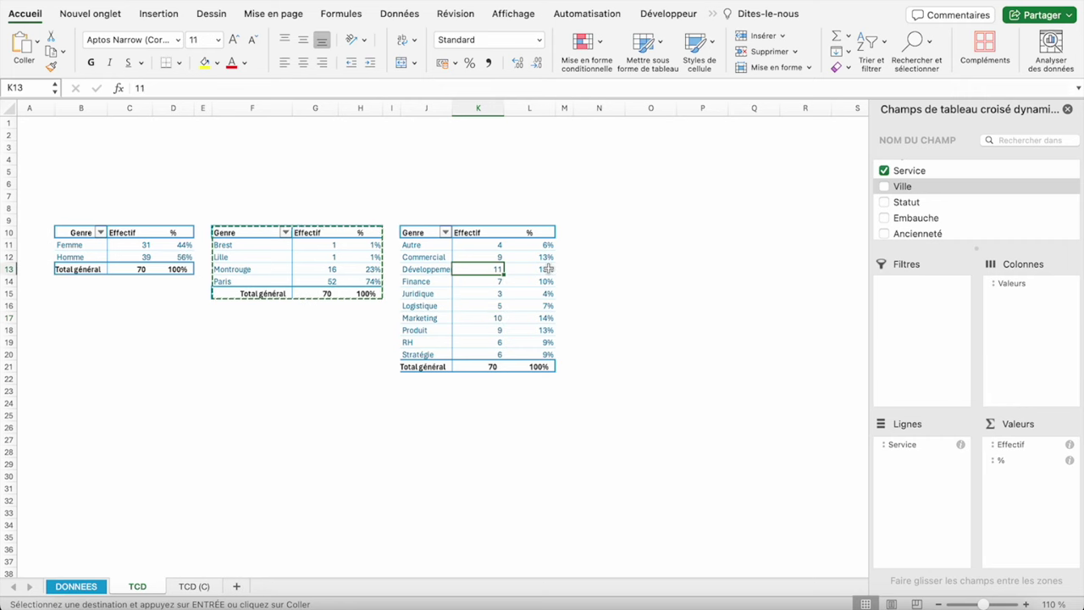
# - Copy the Service pivot table and paste it at N10
pyautogui.moveTo(422, 230); pyautogui.dragTo(542, 367)
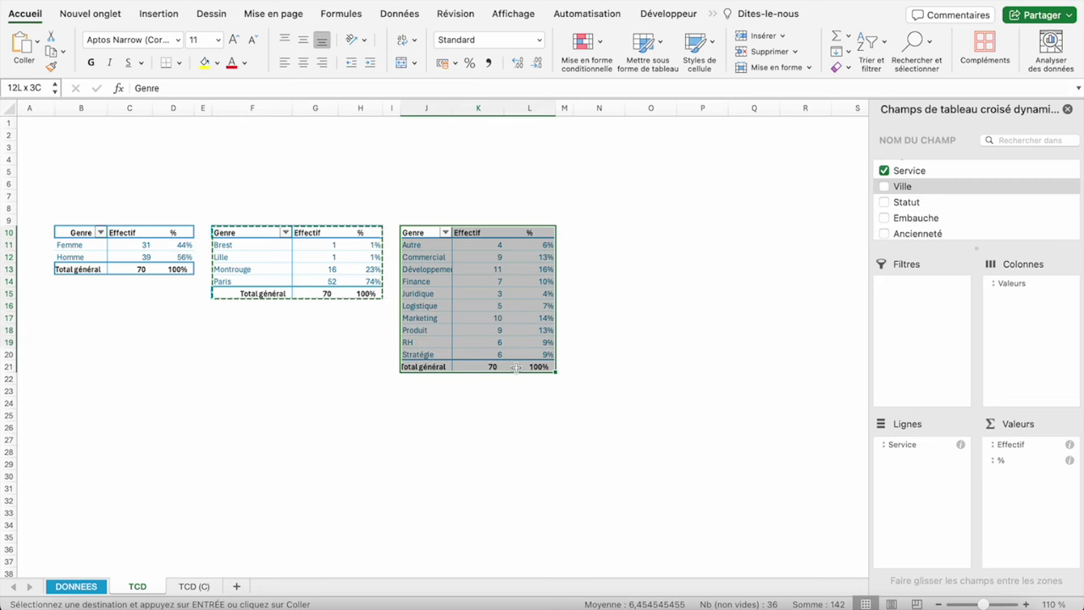
pyautogui.hotkey('ctrl', 'c')
pyautogui.click(622, 219)
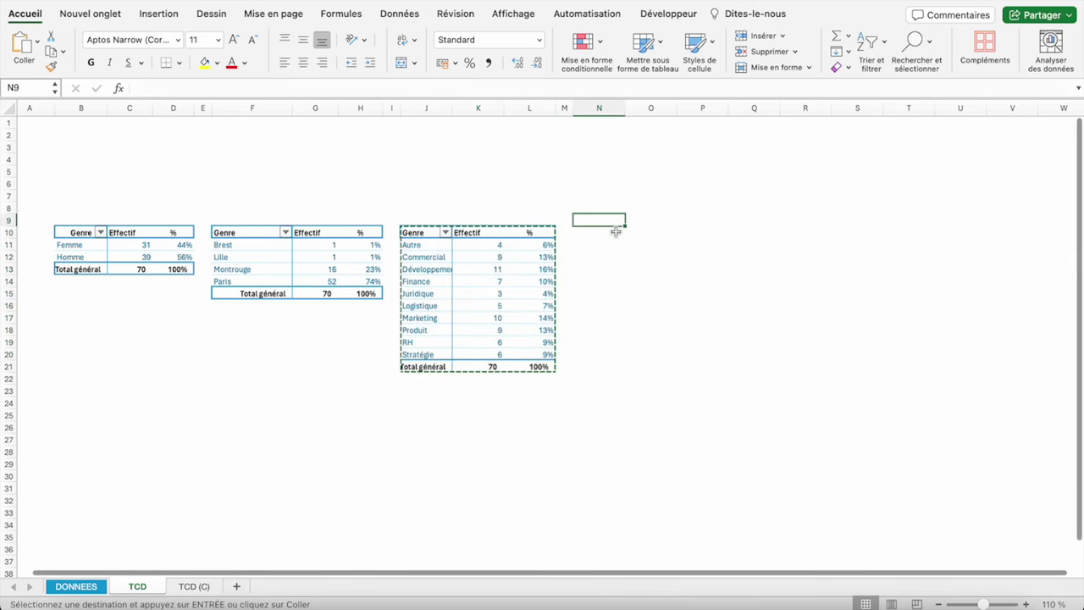
pyautogui.click(617, 234)
pyautogui.hotkey('ctrl', 'v')
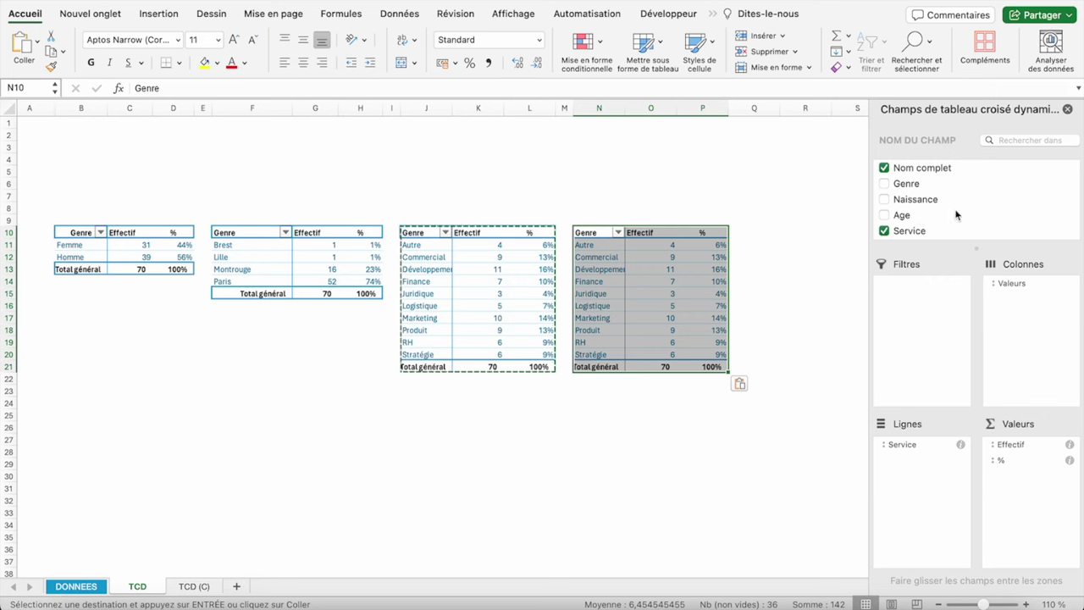
# - Replace Service with Age in the fourth pivot table's rows
pyautogui.scroll(-2, 956, 212)
pyautogui.click(884, 190)
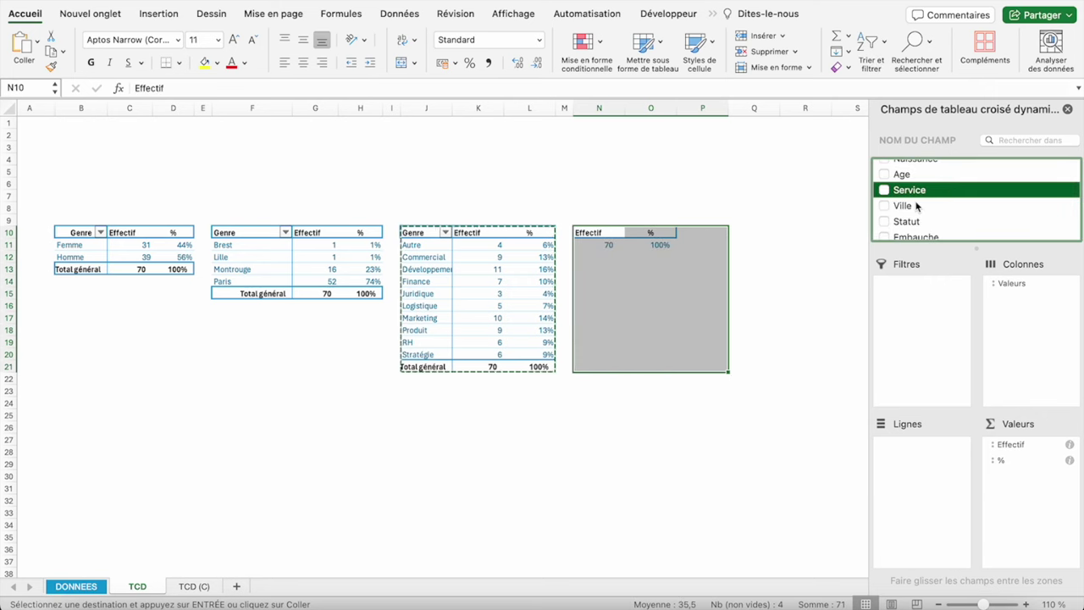
pyautogui.scroll(2, 914, 208)
pyautogui.moveTo(901, 210); pyautogui.dragTo(931, 471)
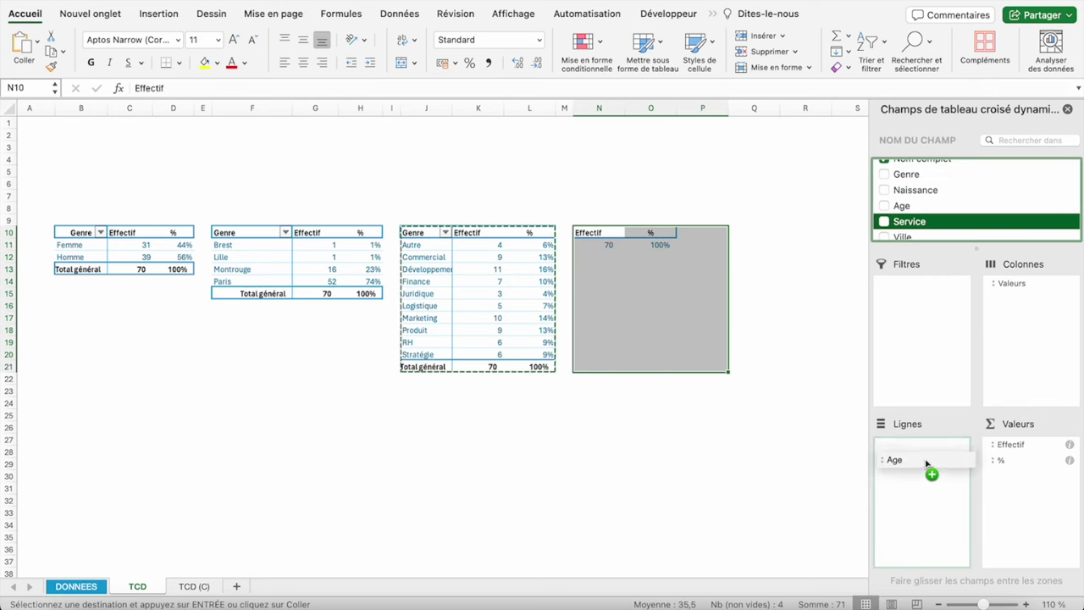
# - Ungroup the Age pivot table's age bands into individual ages
pyautogui.rightClick(593, 248)
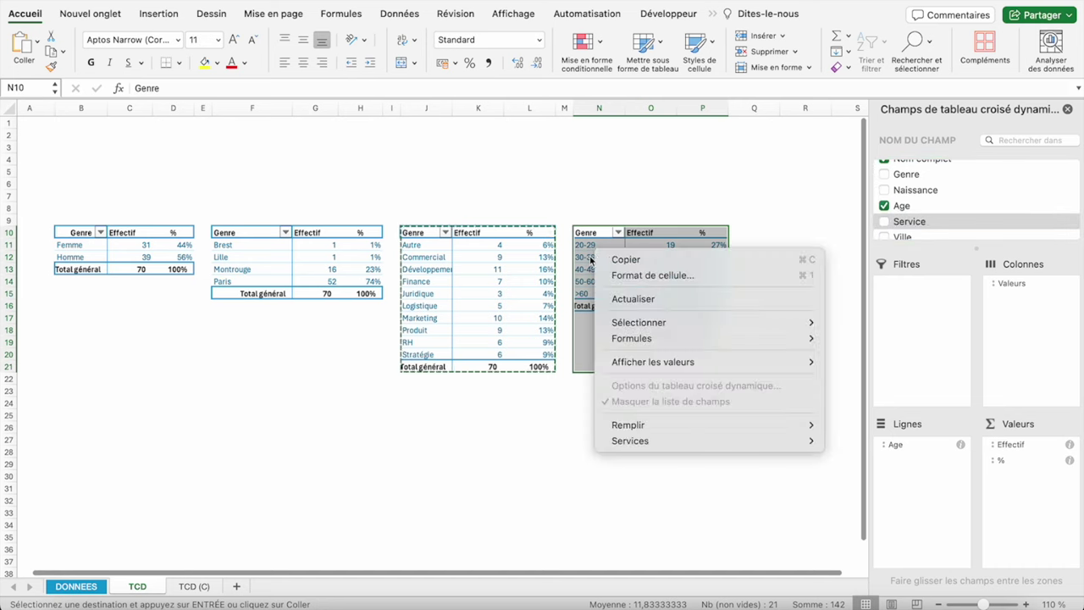
pyautogui.click(593, 249)
pyautogui.click(593, 245)
pyautogui.rightClick(593, 257)
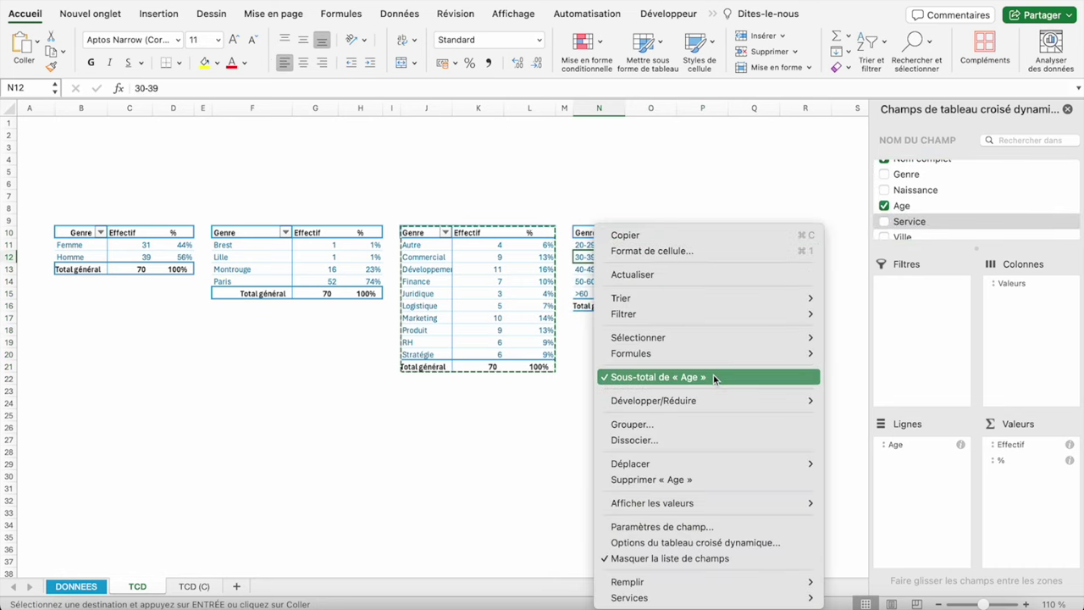
pyautogui.click(709, 440)
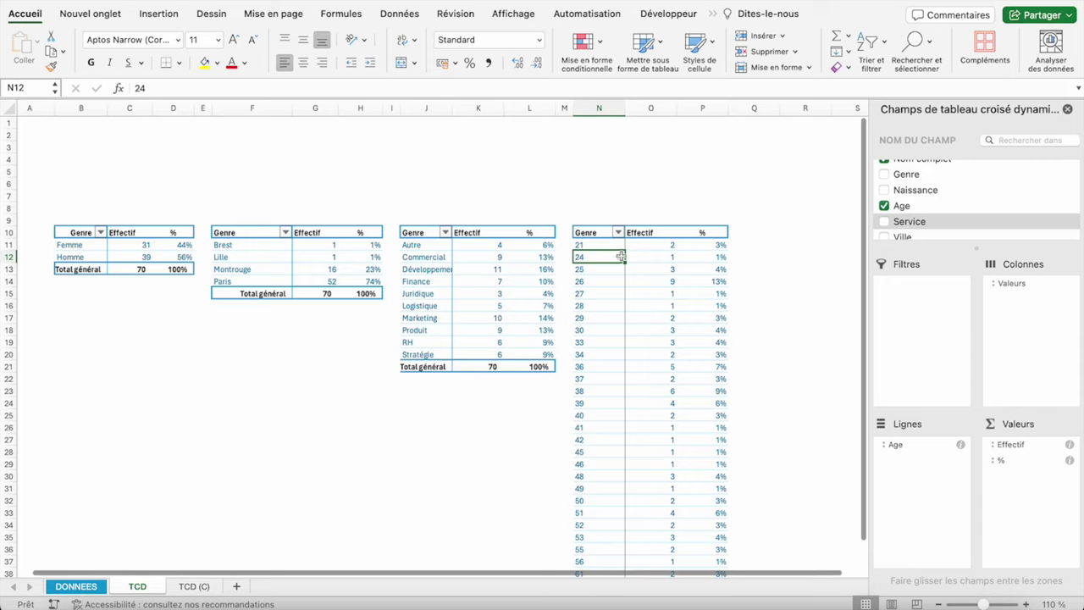
# - Review the individual ages and open the context menu on the age 24 label
pyautogui.scroll(-3, 624, 256)
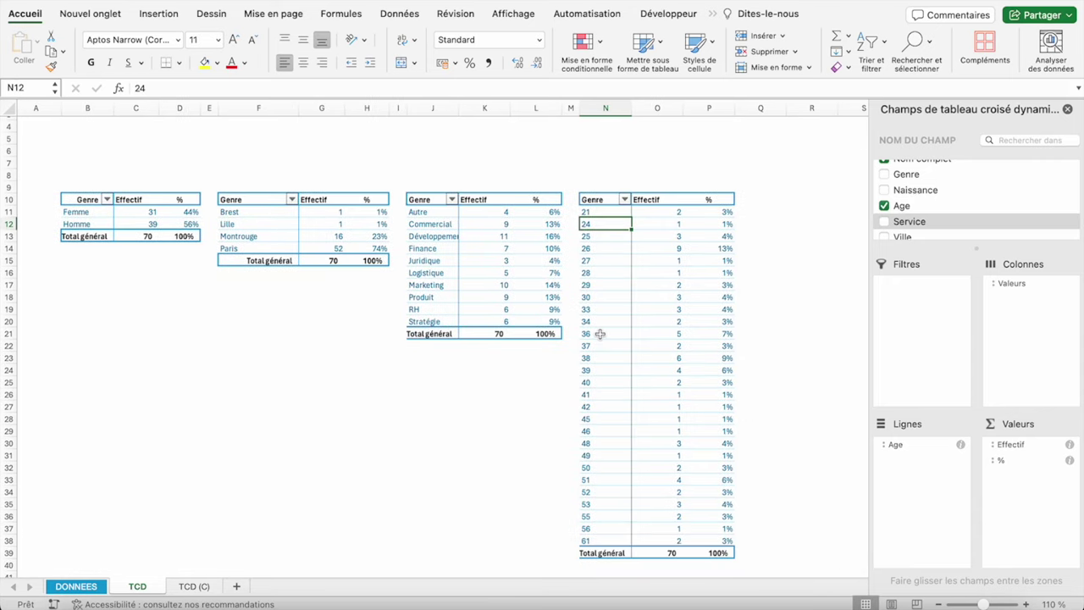
pyautogui.click(602, 213)
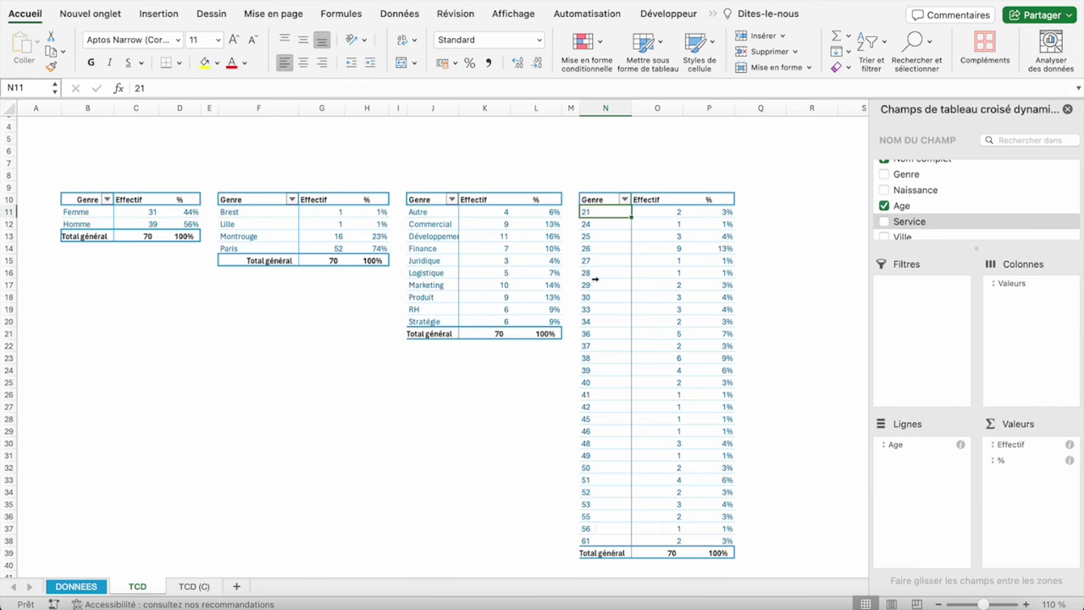
pyautogui.moveTo(595, 224); pyautogui.dragTo(597, 237)
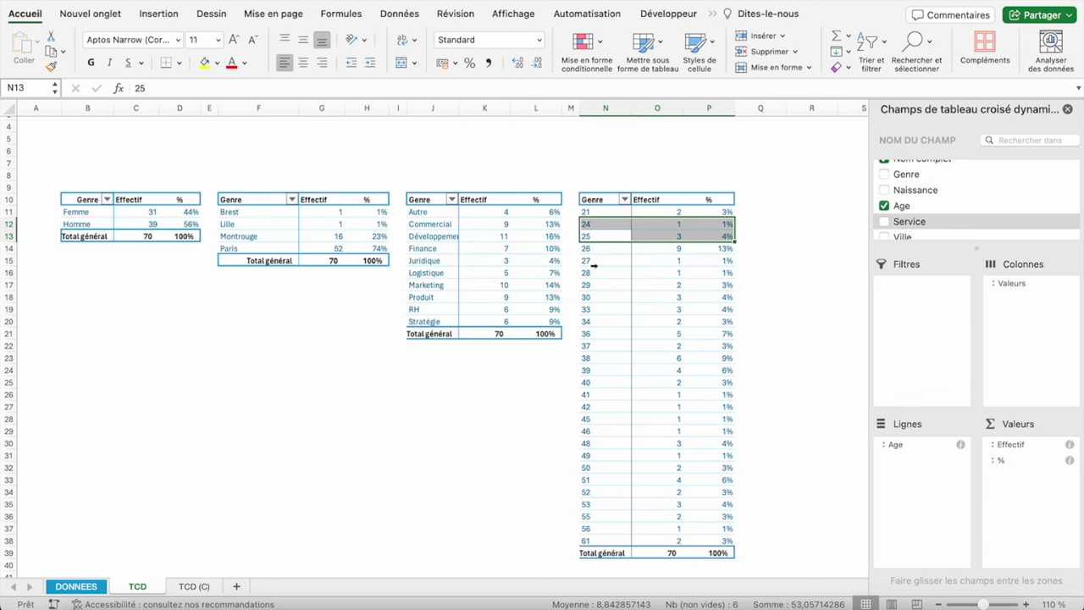
pyautogui.click(624, 263)
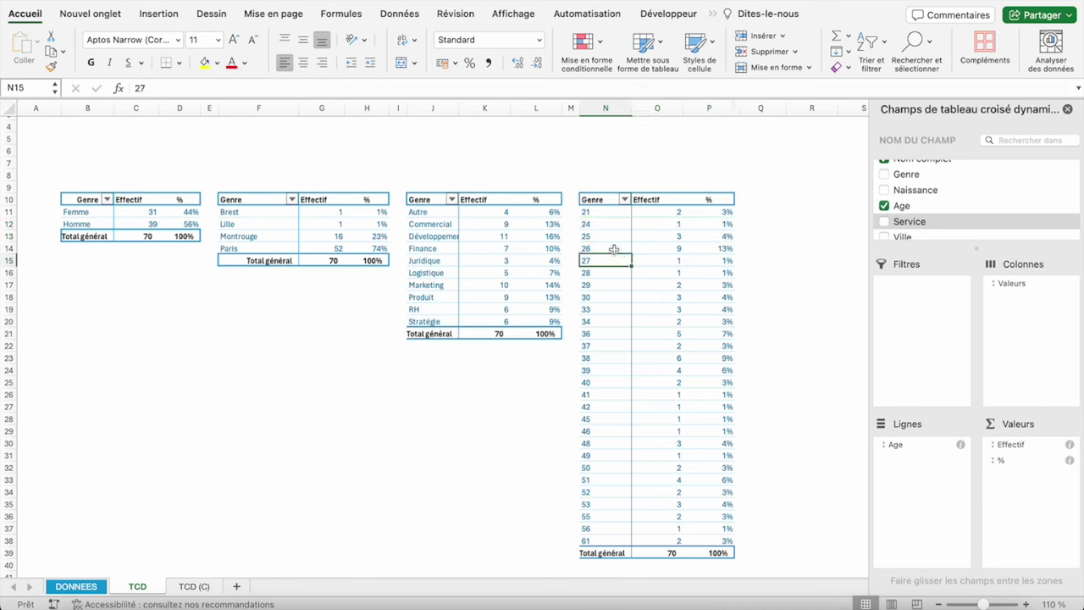
pyautogui.click(617, 248)
pyautogui.rightClick(617, 248)
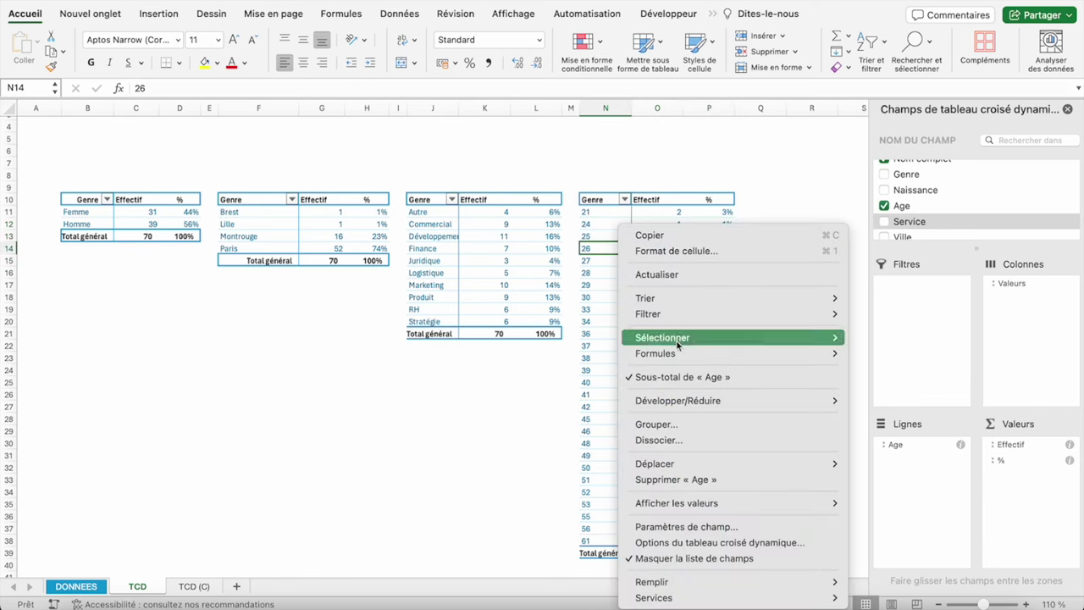
pyautogui.click(605, 227)
pyautogui.click(621, 225)
pyautogui.rightClick(621, 225)
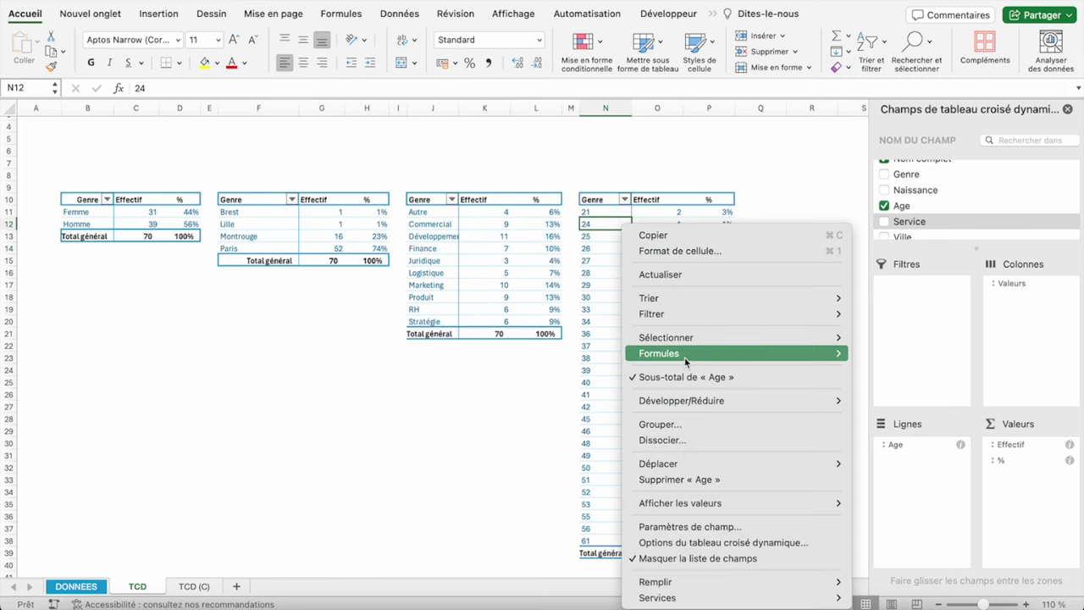
# - Group the ages into ten-year bands starting at 20 and ending at 60
pyautogui.click(660, 424)
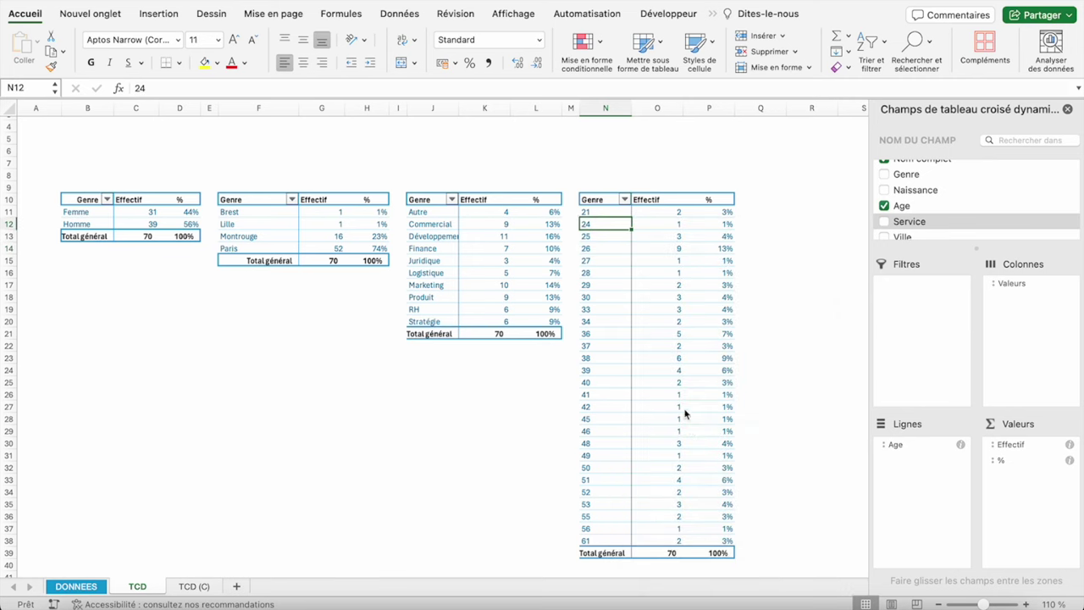
pyautogui.press('BackSpace')
pyautogui.write('0')
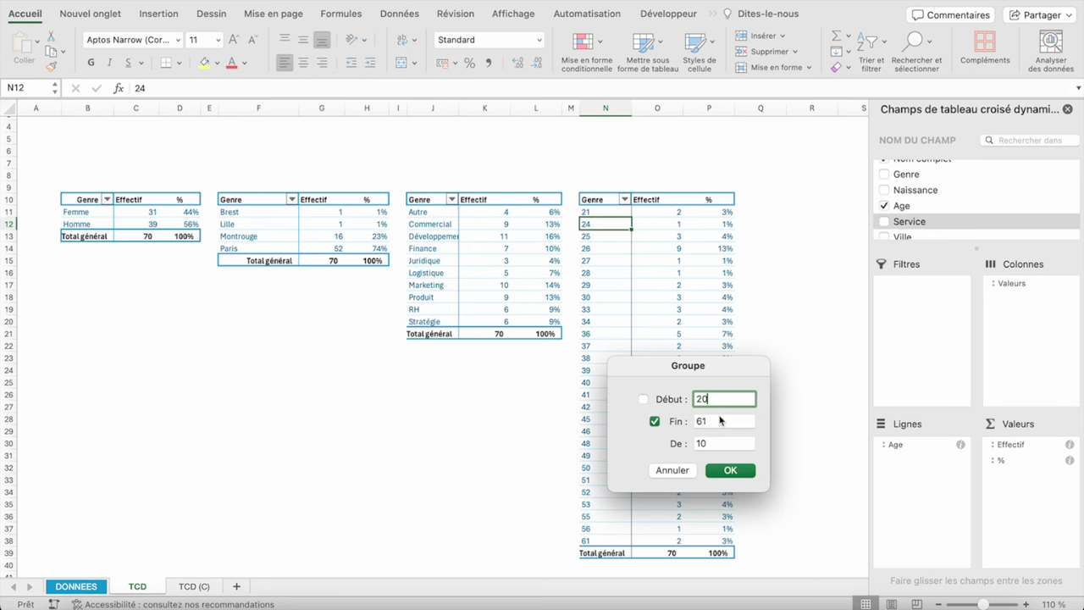
pyautogui.click(720, 420)
pyautogui.press('BackSpace')
pyautogui.write('0')
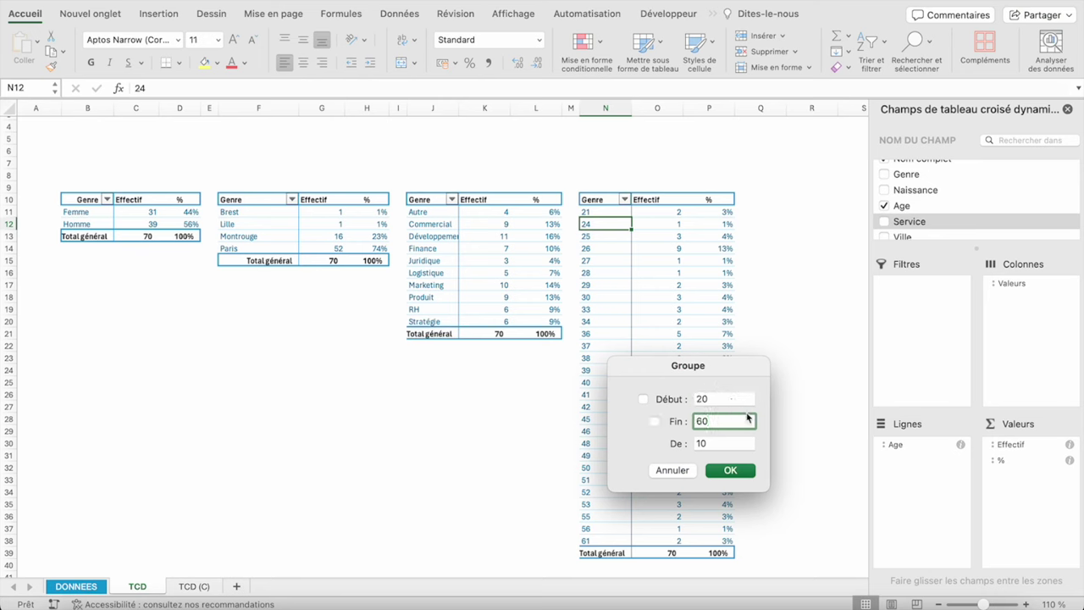
pyautogui.click(728, 471)
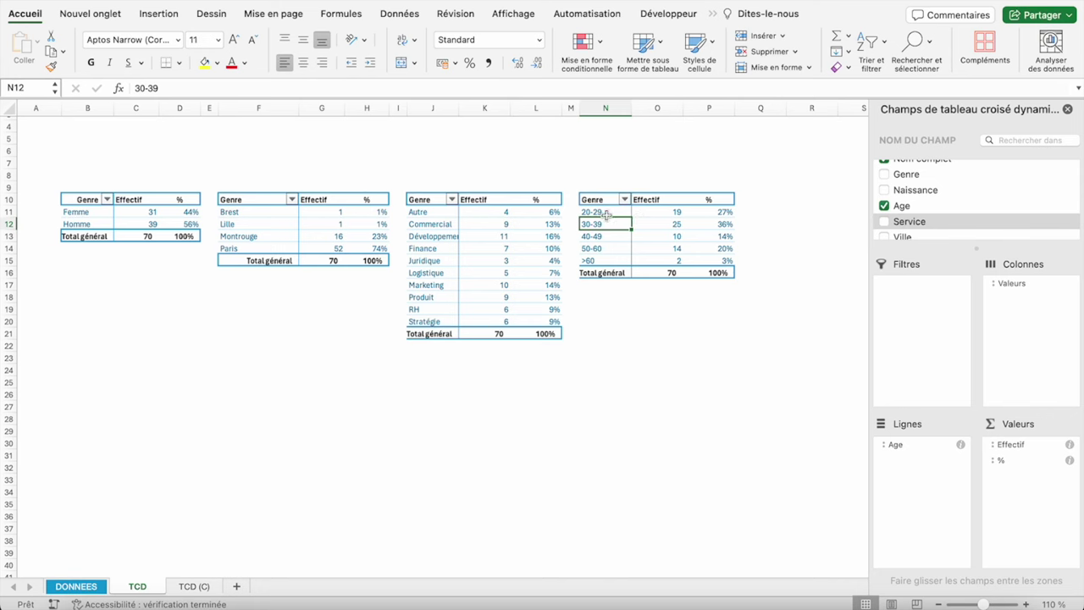
# - Check the band counts: 20-29 has 19, 40-49 has 10, >60 has 2
pyautogui.click(606, 215)
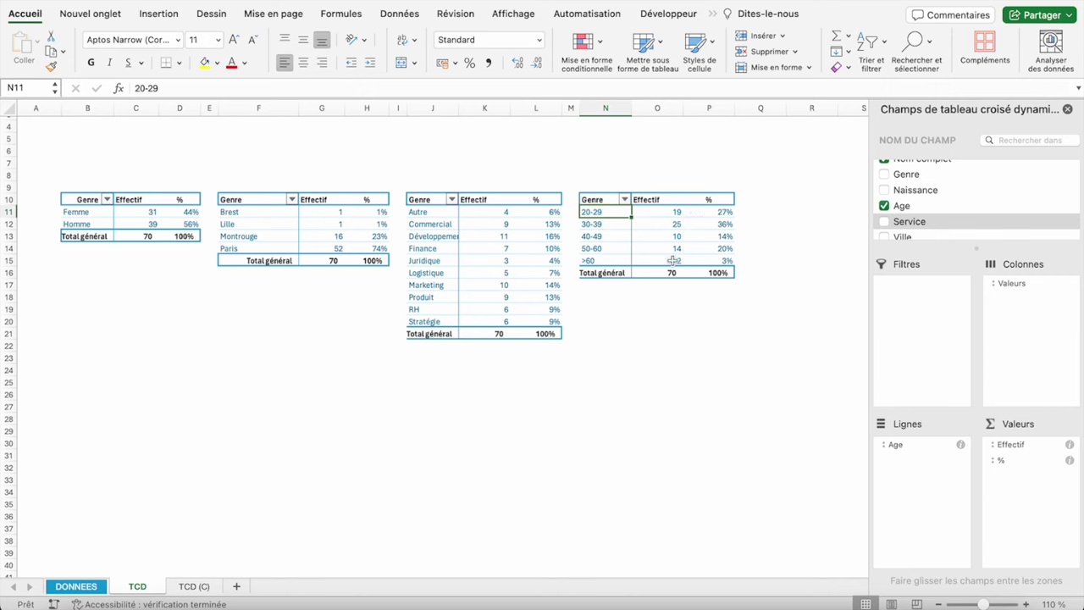
pyautogui.click(673, 261)
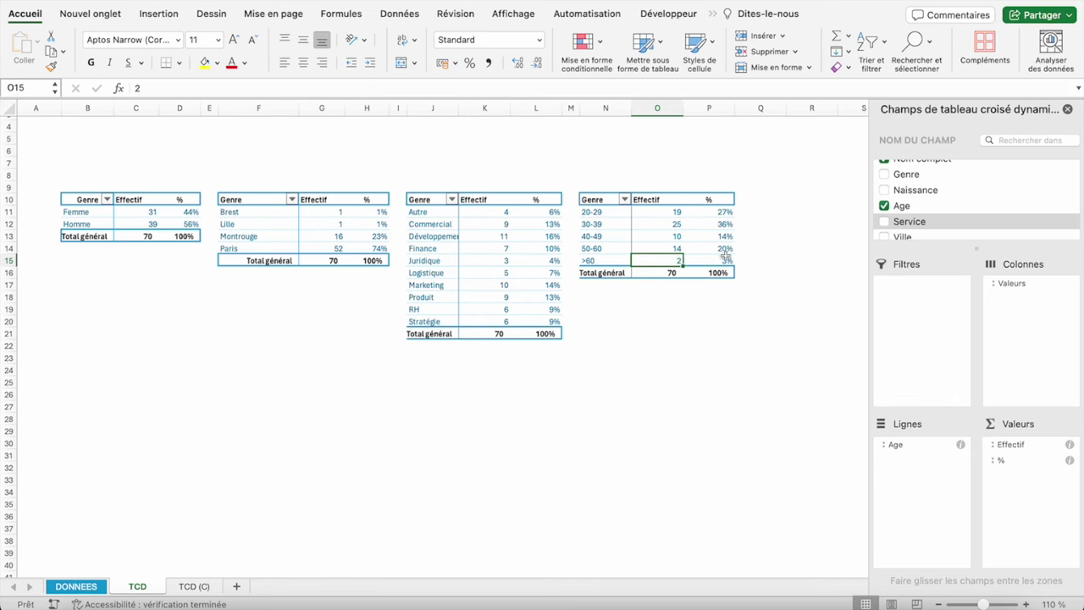
pyautogui.click(677, 212)
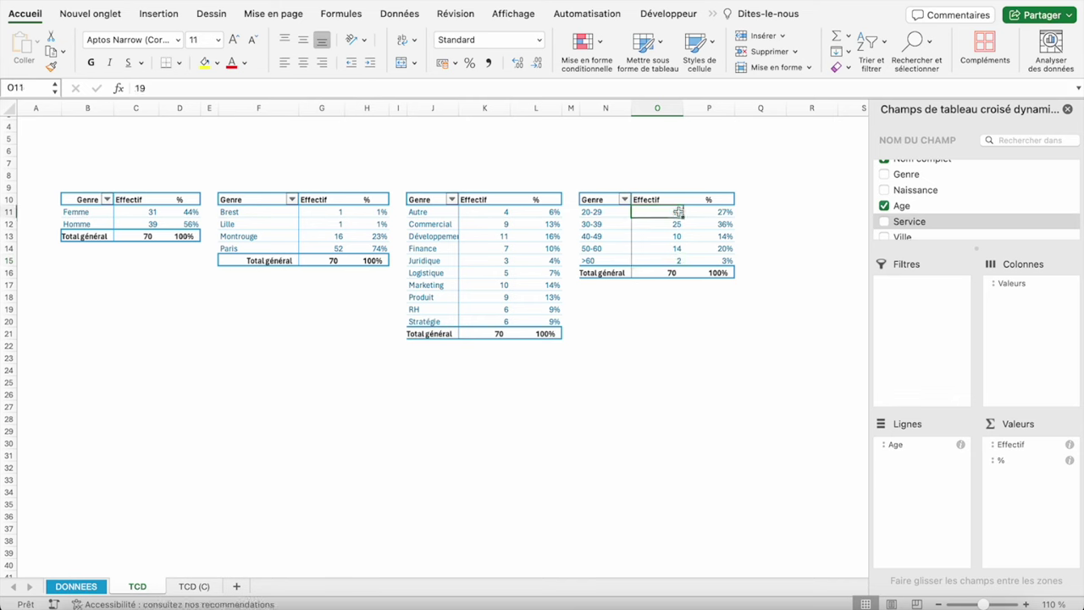
pyautogui.click(676, 236)
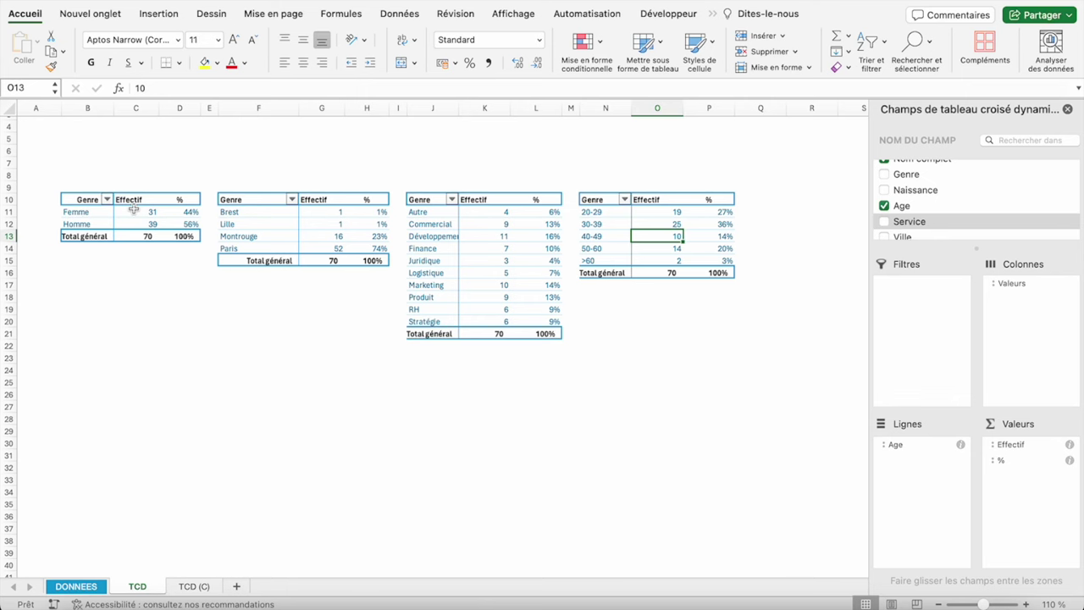
pyautogui.click(89, 214)
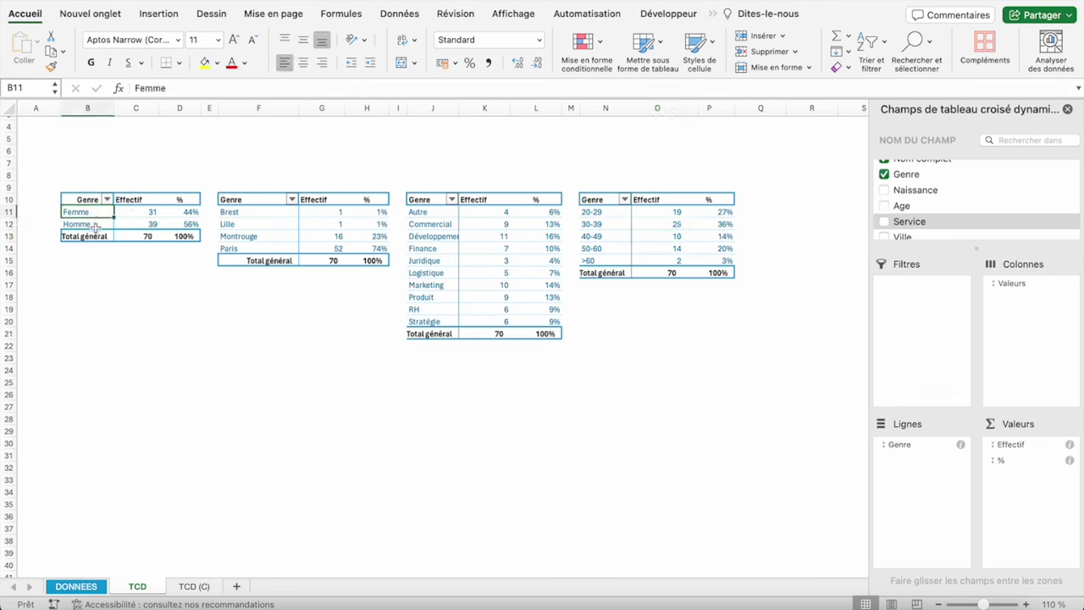
# - Check the Genre, Ville, Service and Age pivot tables' fields, then reveal the PivotTable ribbon tabs
pyautogui.click(230, 212)
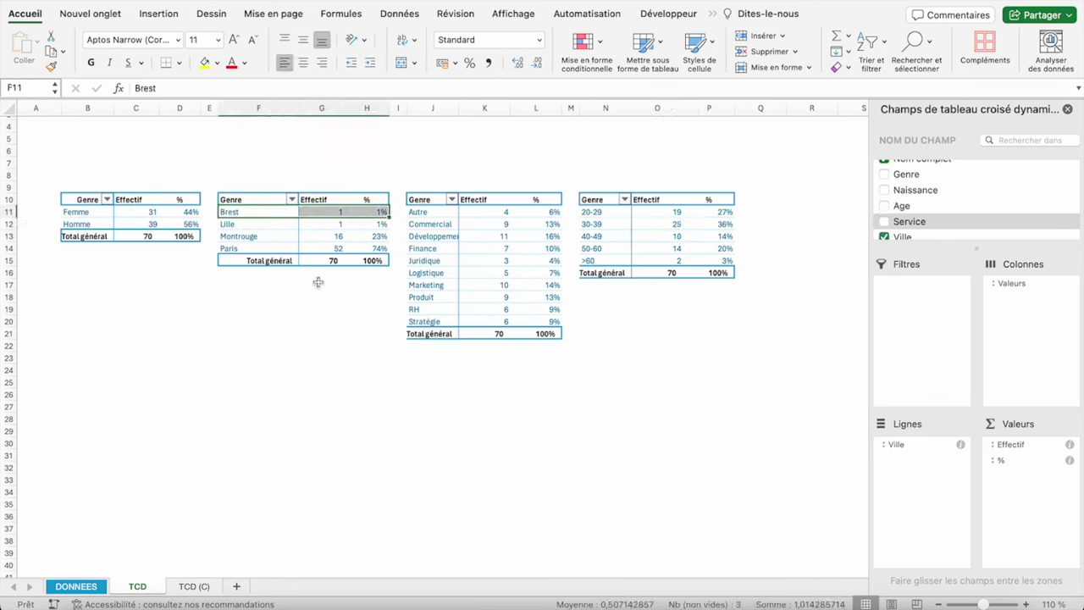
pyautogui.moveTo(444, 212); pyautogui.dragTo(442, 333)
pyautogui.moveTo(593, 212); pyautogui.dragTo(597, 236)
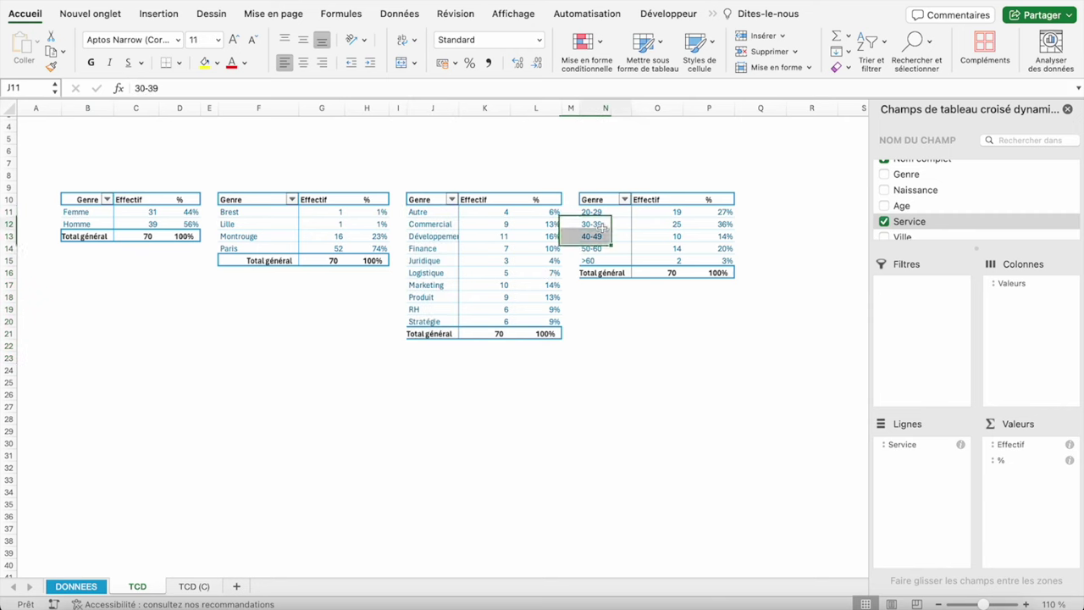
pyautogui.click(597, 225)
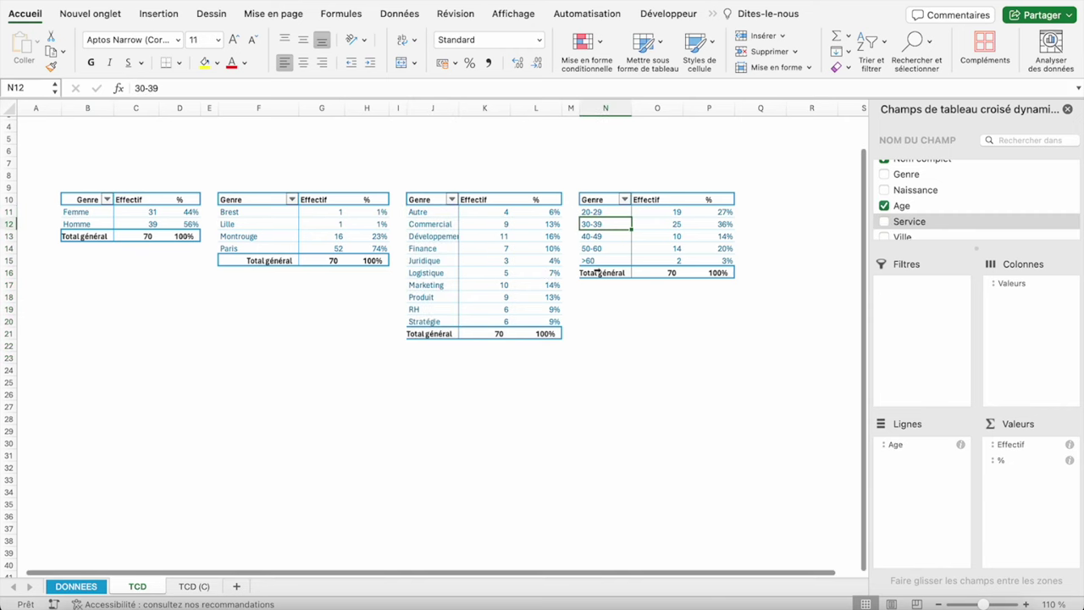
pyautogui.scroll(3, 599, 226)
pyautogui.scroll(-2, 598, 269)
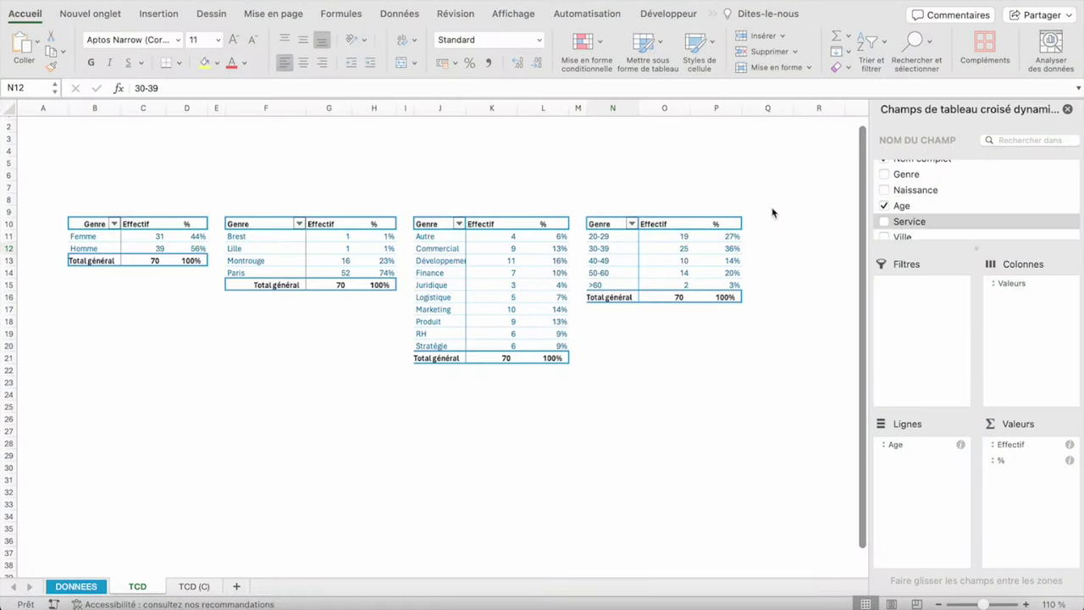
pyautogui.click(108, 237)
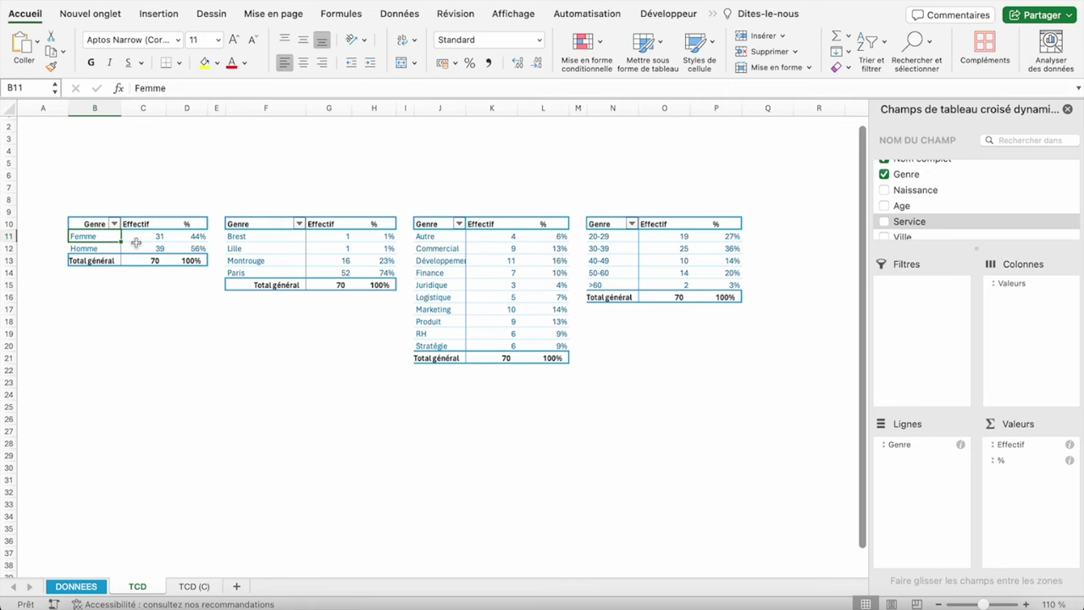
pyautogui.click(713, 16)
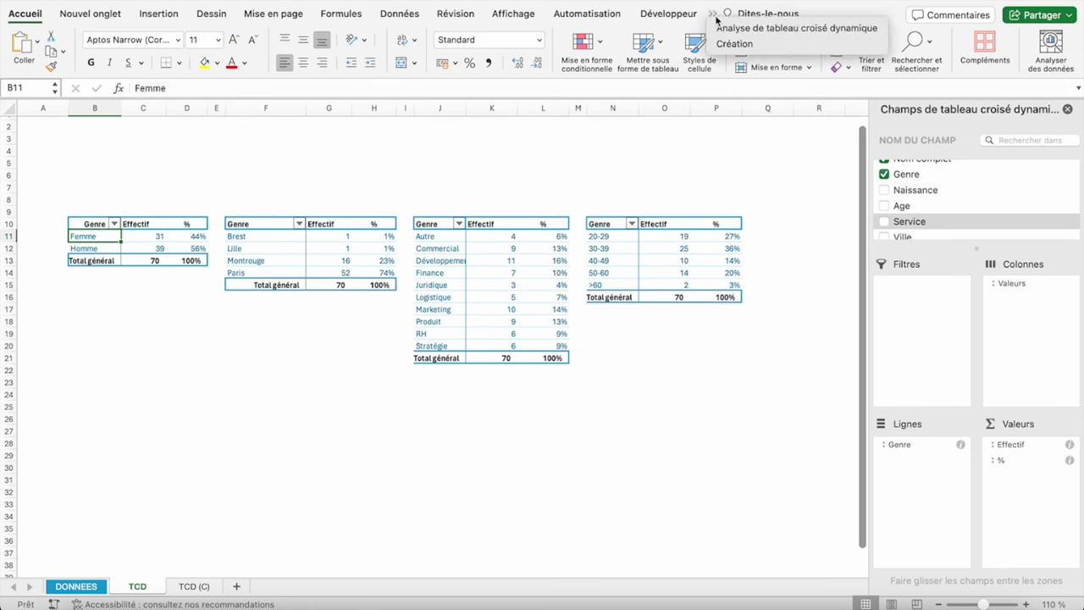
# - Insert Genre, Age, Service and Ville slicers from the PivotTable Analyze tab
pyautogui.click(769, 30)
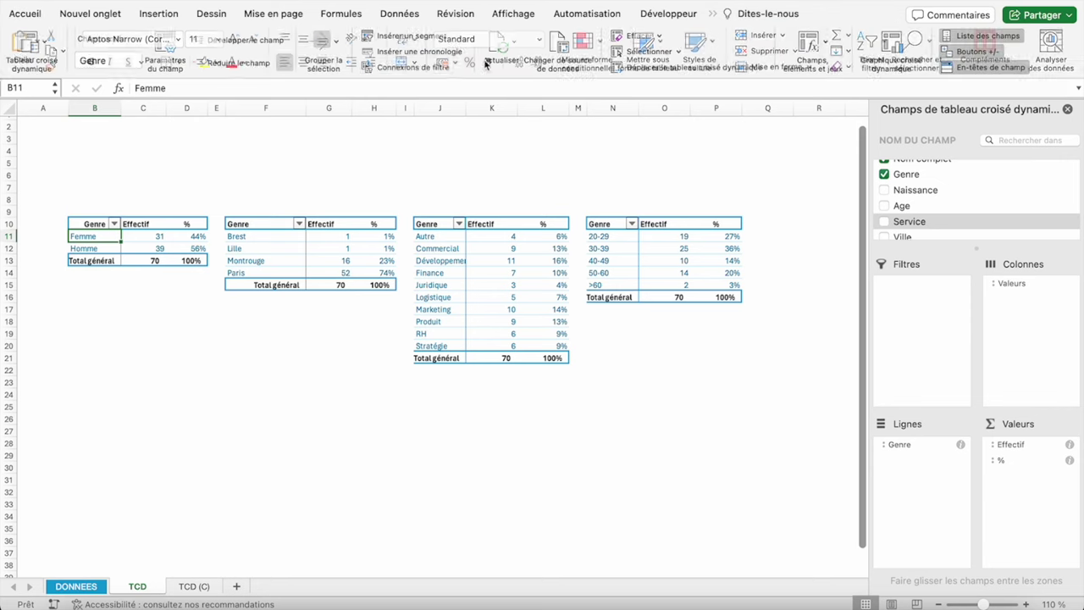
pyautogui.click(415, 37)
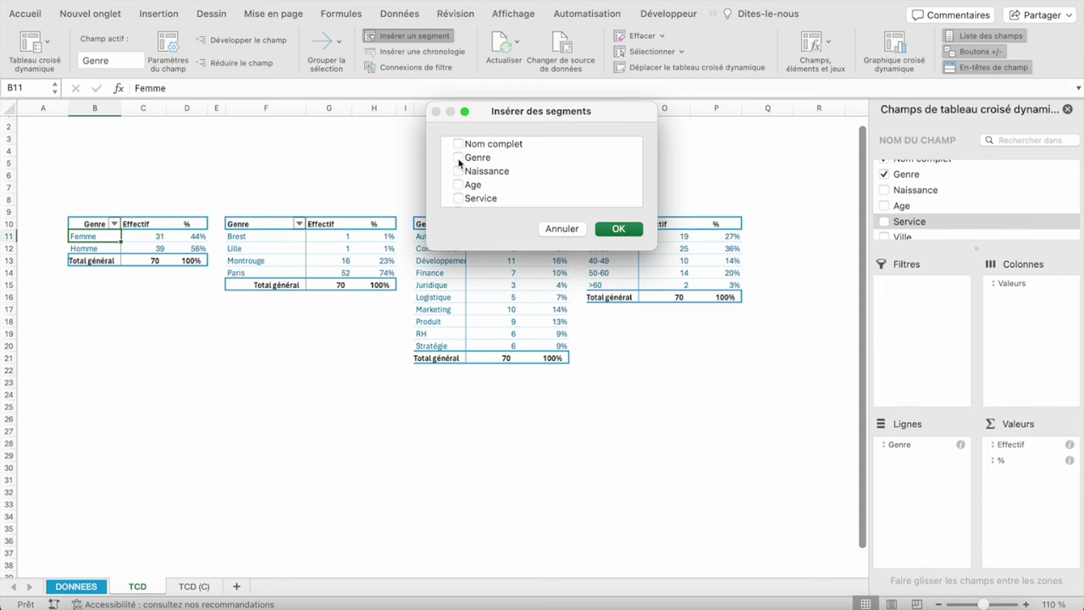
pyautogui.scroll(-2, 525, 172)
pyautogui.scroll(-2, 525, 172)
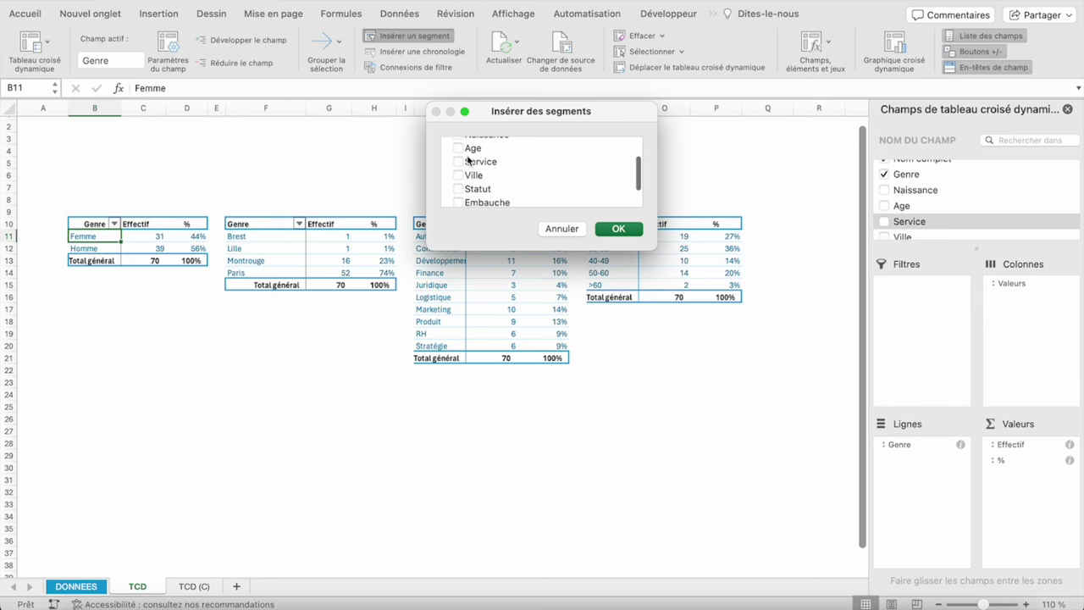
pyautogui.click(457, 147)
pyautogui.click(458, 161)
pyautogui.click(458, 175)
pyautogui.click(620, 232)
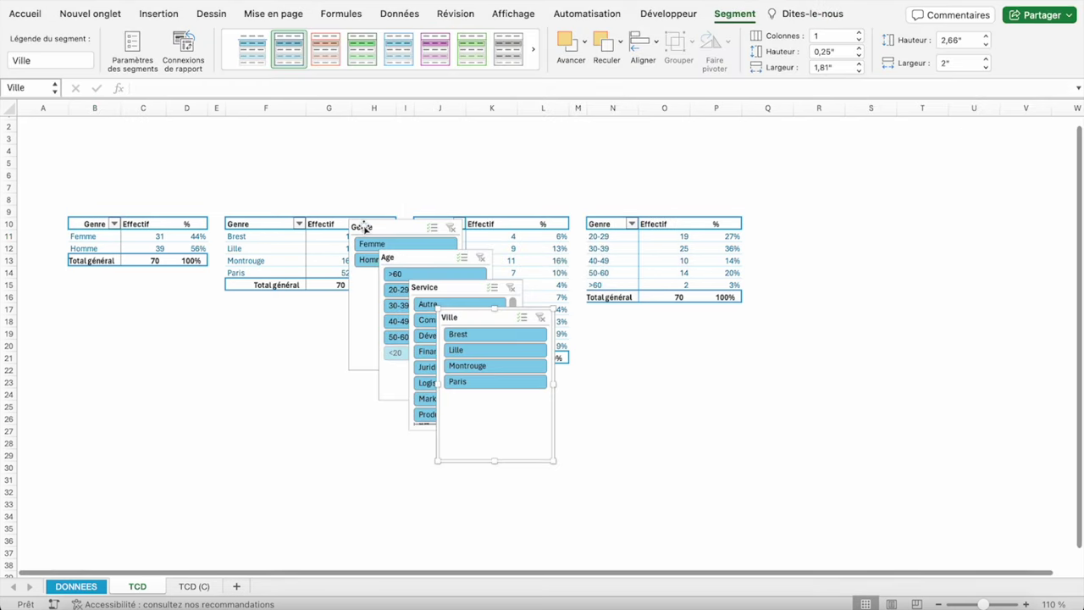
# - Move the Genre slicer up to row 2 and shrink it; shorten the Ville slicer to four rows
pyautogui.click(362, 226)
pyautogui.moveTo(362, 226); pyautogui.dragTo(85, 135)
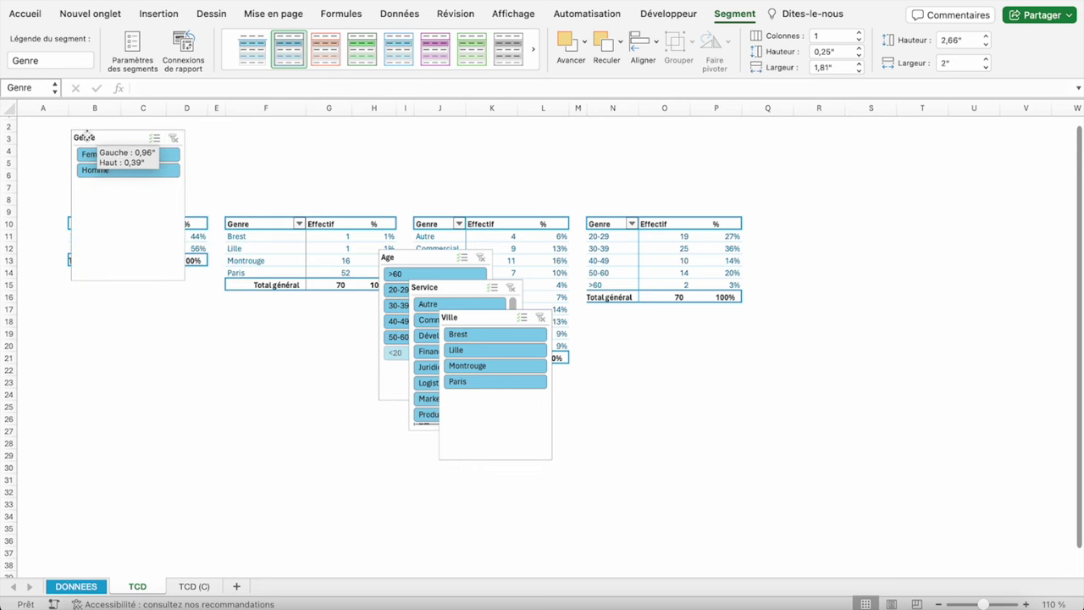
pyautogui.scroll(1, 252, 162)
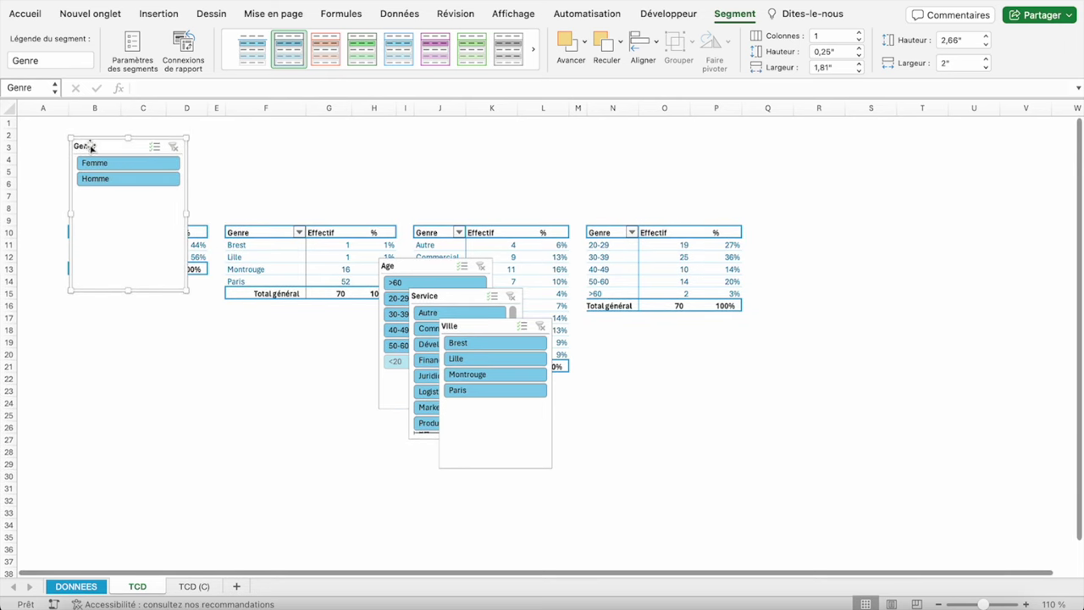
pyautogui.moveTo(90, 146); pyautogui.dragTo(88, 136)
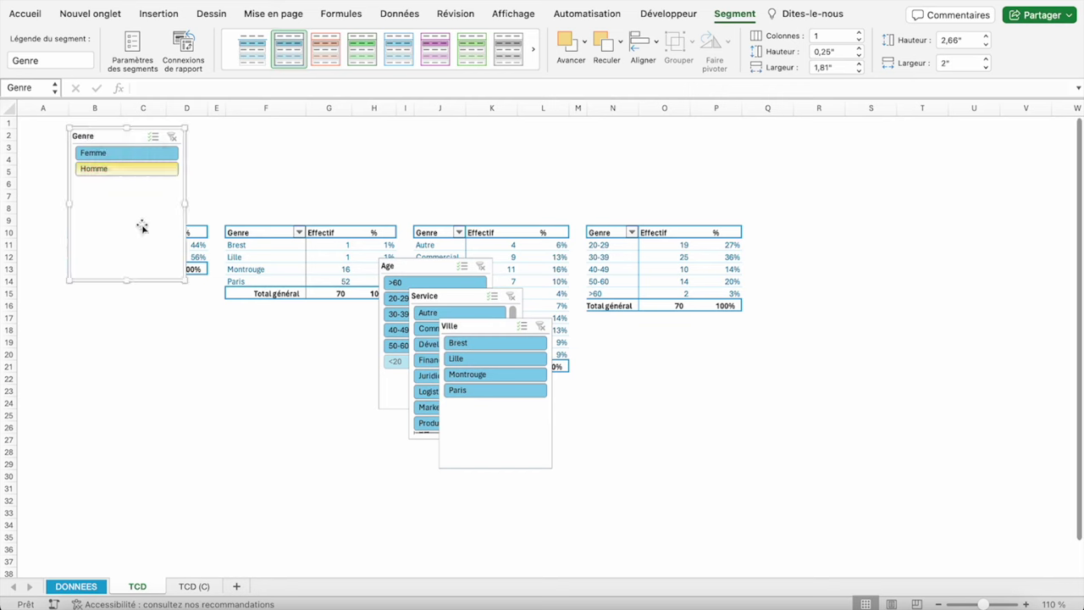
pyautogui.moveTo(185, 280); pyautogui.dragTo(190, 184)
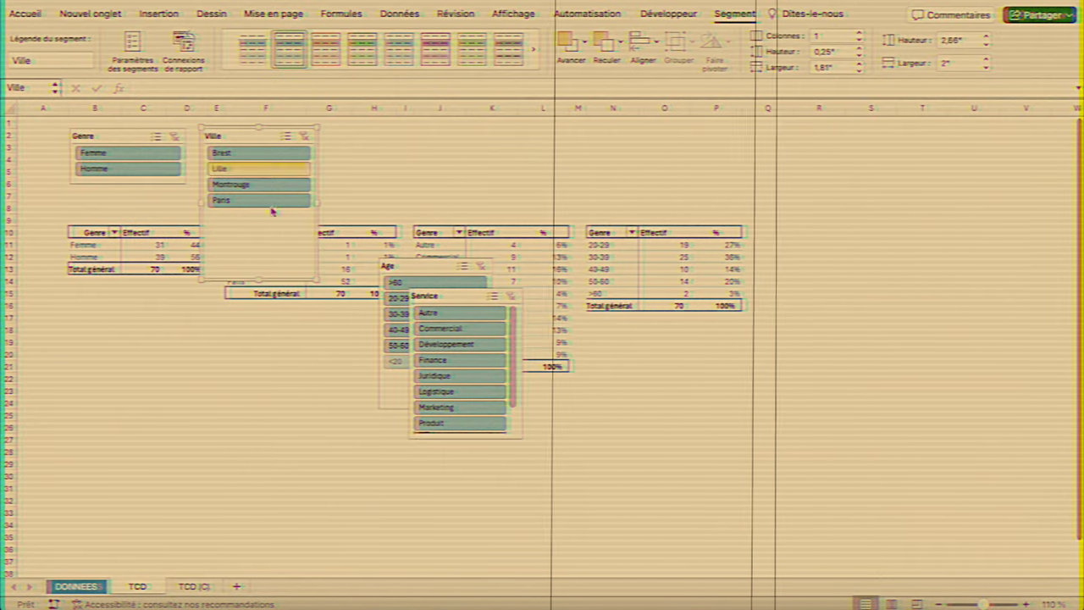
pyautogui.moveTo(316, 279); pyautogui.dragTo(315, 209)
# - Place and resize the Service and Age slicers above their tables, then select all four slicers
pyautogui.moveTo(432, 295); pyautogui.dragTo(359, 136)
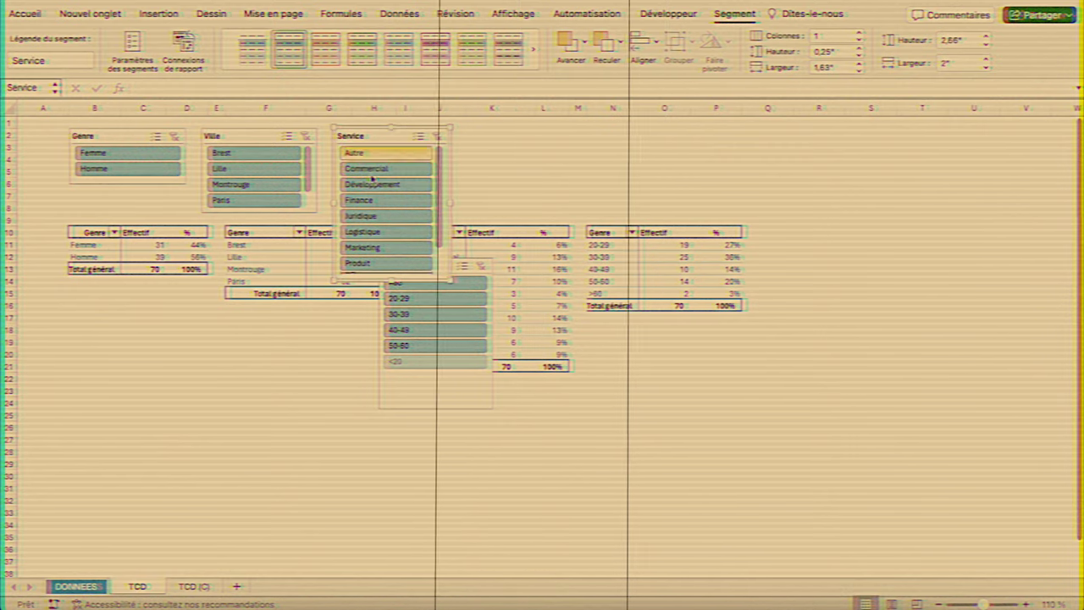
pyautogui.moveTo(451, 279); pyautogui.dragTo(518, 209)
pyautogui.moveTo(469, 267); pyautogui.dragTo(625, 136)
pyautogui.moveTo(648, 276); pyautogui.dragTo(733, 222)
pyautogui.moveTo(533, 128); pyautogui.dragTo(569, 127)
pyautogui.moveTo(522, 169); pyautogui.dragTo(550, 170)
pyautogui.keyDown('shift'); pyautogui.click(133, 137); pyautogui.keyUp('shift')
pyautogui.keyDown('shift'); pyautogui.click(254, 135); pyautogui.keyUp('shift')
pyautogui.keyDown('shift'); pyautogui.click(618, 133); pyautogui.keyUp('shift')
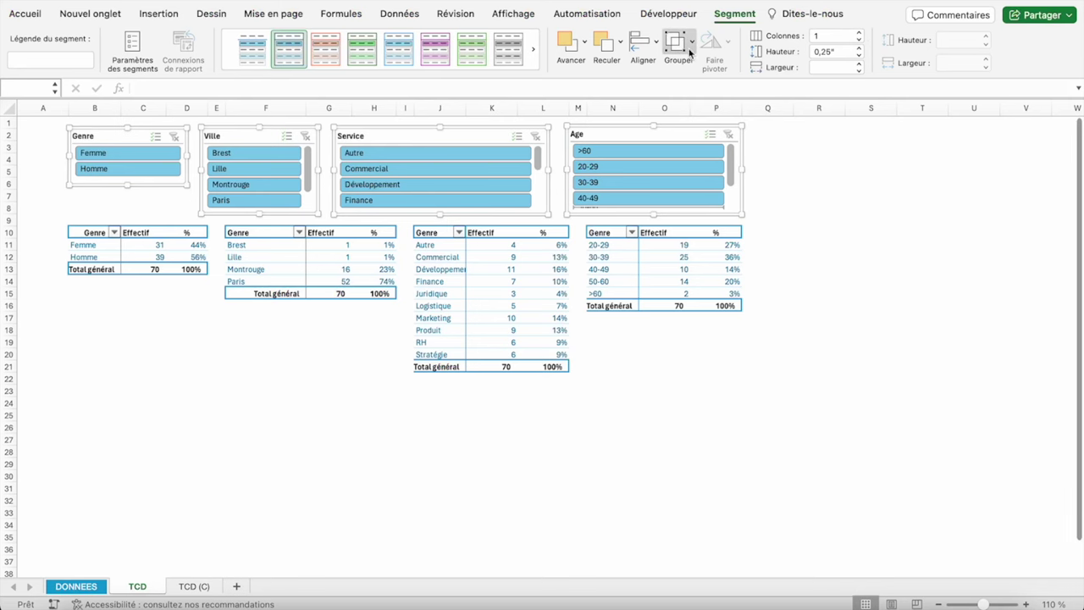
# - Distribute the four slicers horizontally and align them along their tops
pyautogui.click(642, 43)
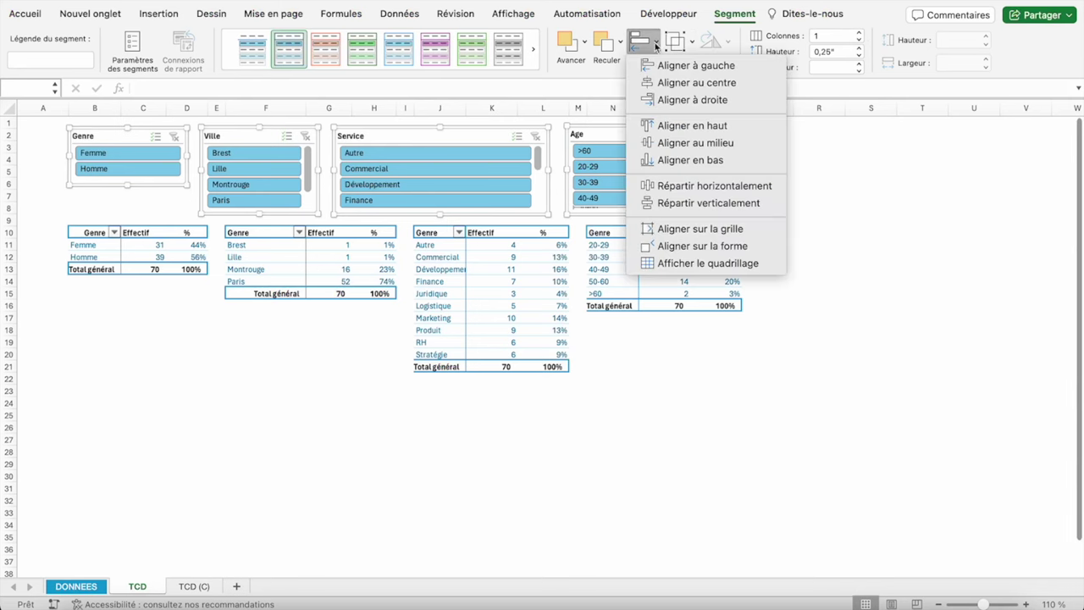
pyautogui.click(744, 187)
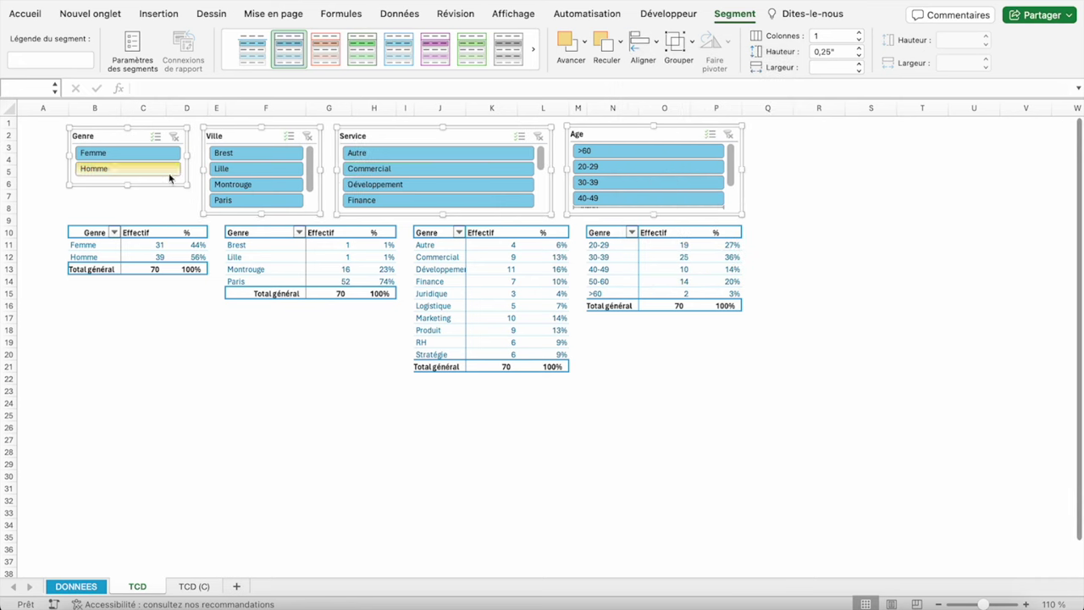
pyautogui.click(642, 42)
pyautogui.click(701, 127)
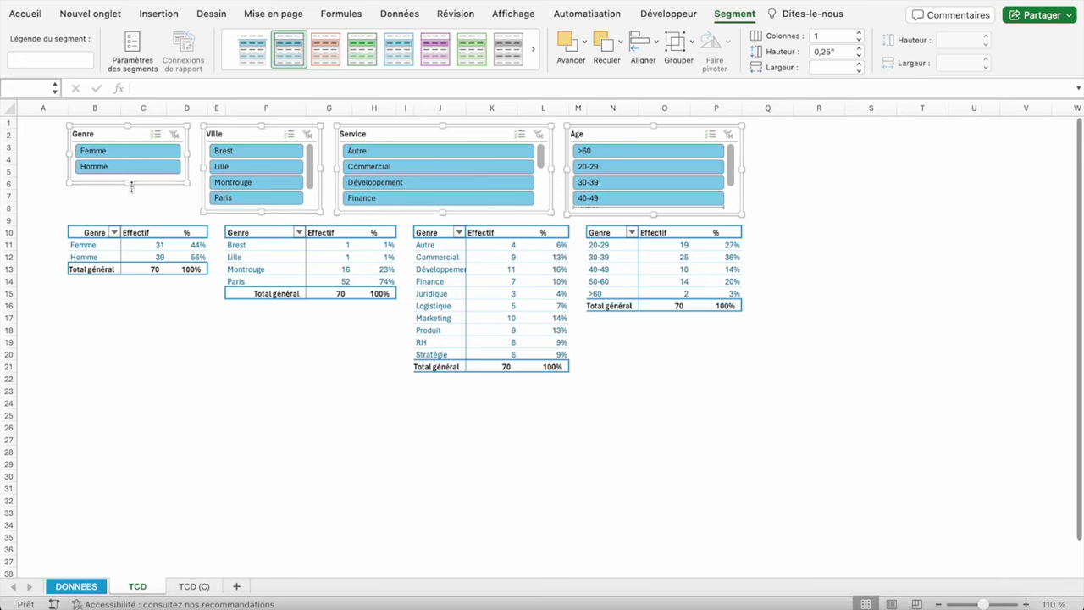
pyautogui.click(42, 147)
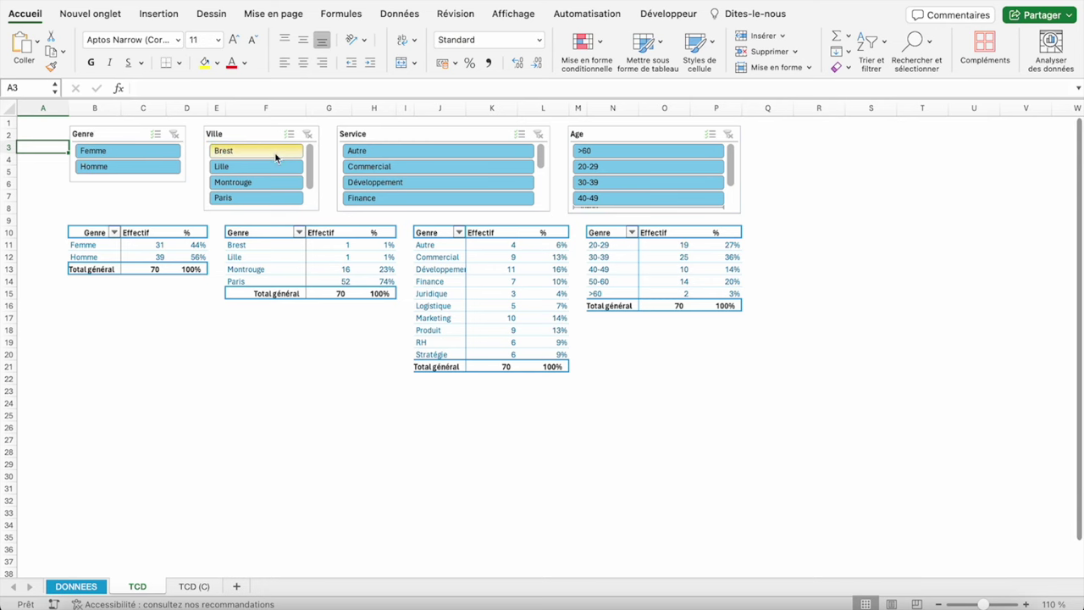
# - Give the Service slicer 3 columns and the Age slicer 2 columns, shortening Age to fit
pyautogui.click(411, 131)
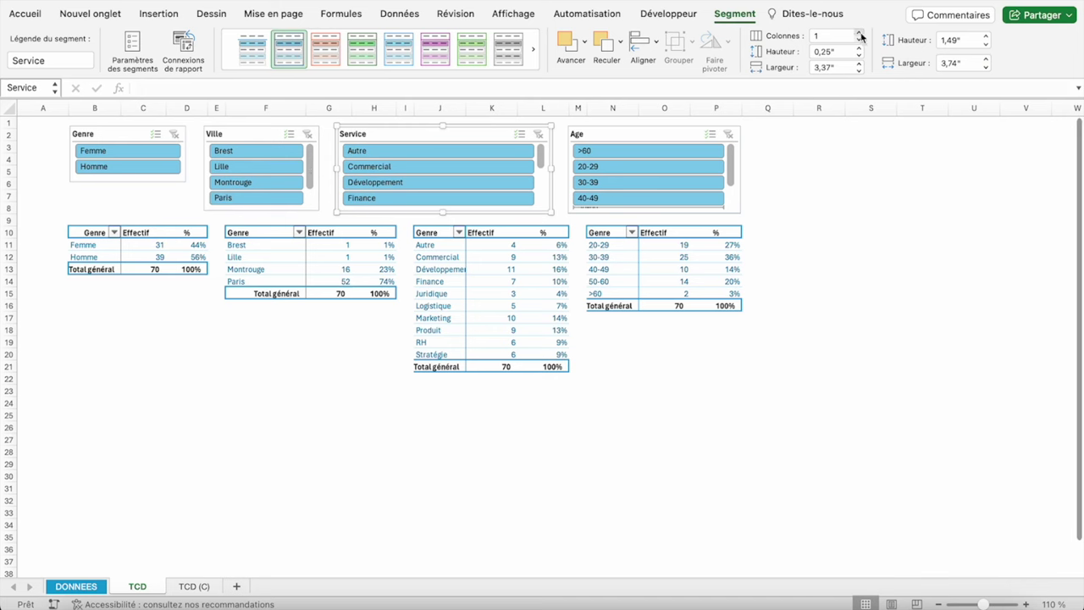
pyautogui.click(859, 32)
pyautogui.click(859, 32)
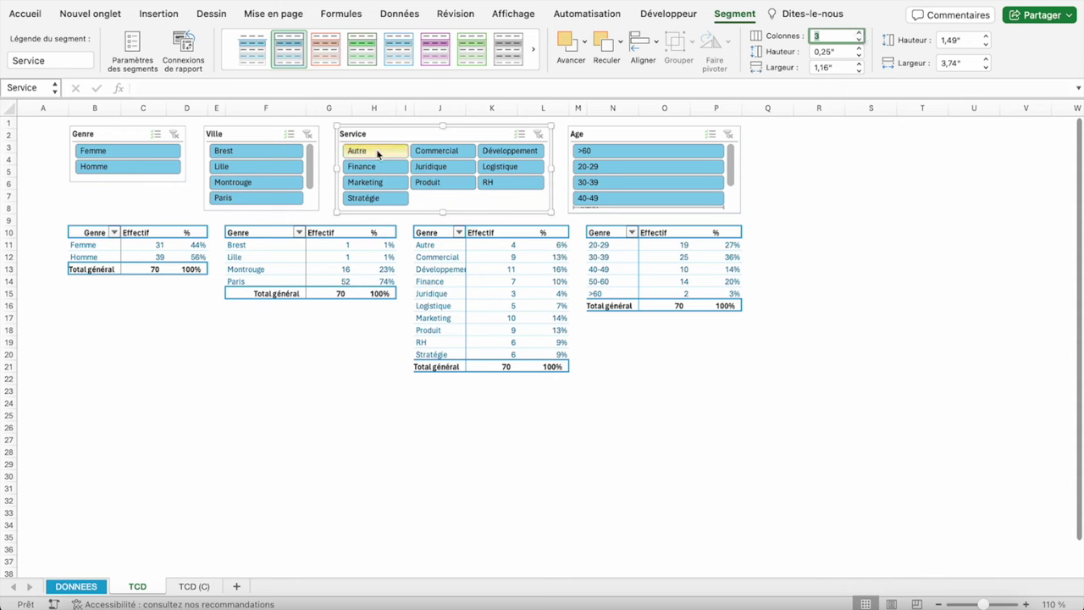
pyautogui.click(600, 134)
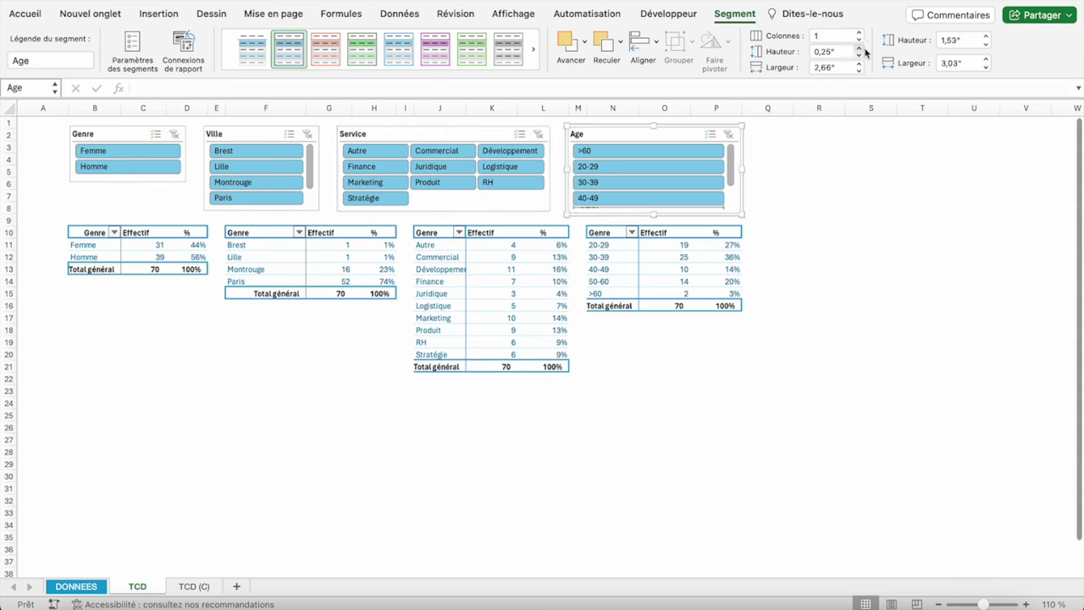
pyautogui.click(859, 32)
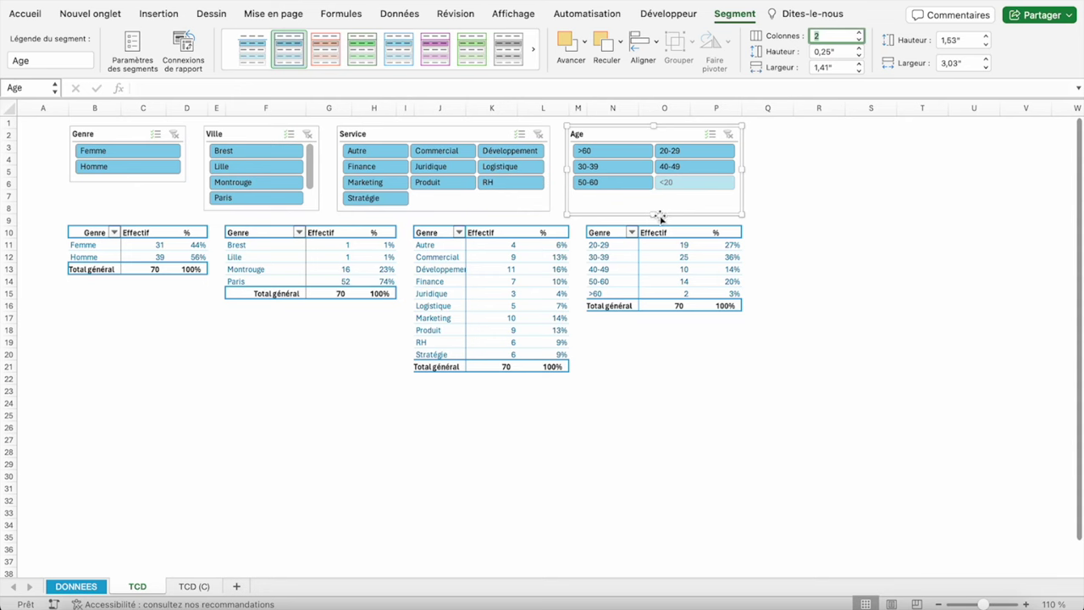
pyautogui.moveTo(660, 215); pyautogui.dragTo(654, 194)
pyautogui.click(840, 195)
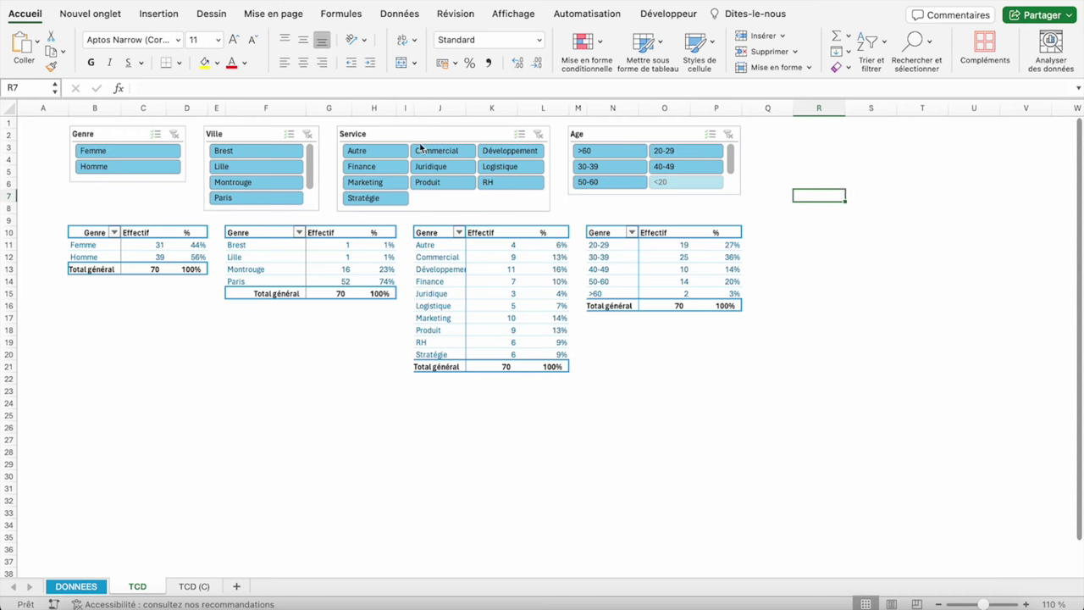
pyautogui.click(120, 154)
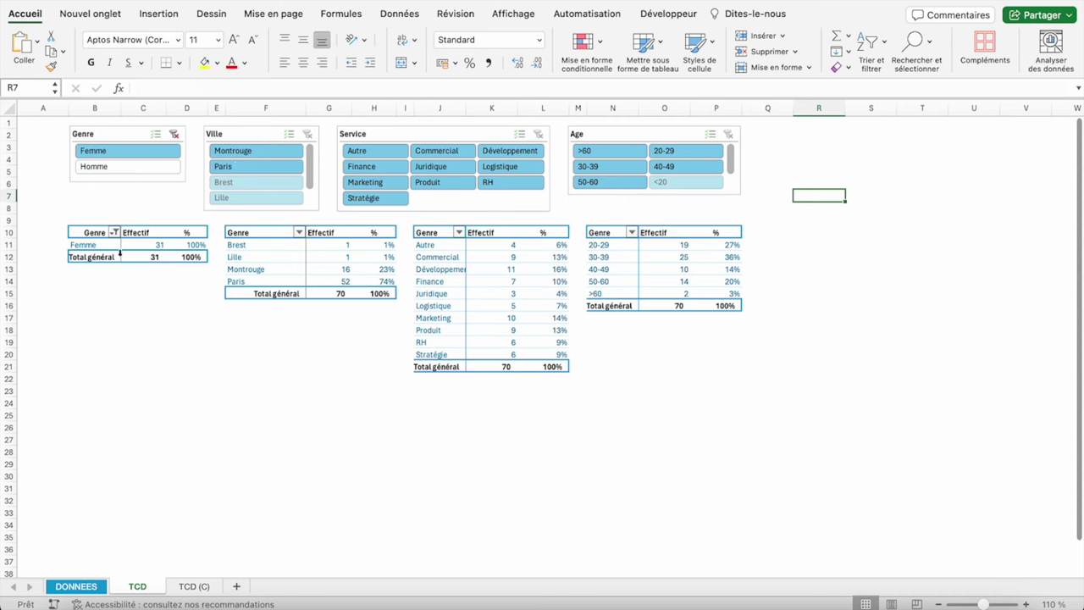
pyautogui.click(173, 134)
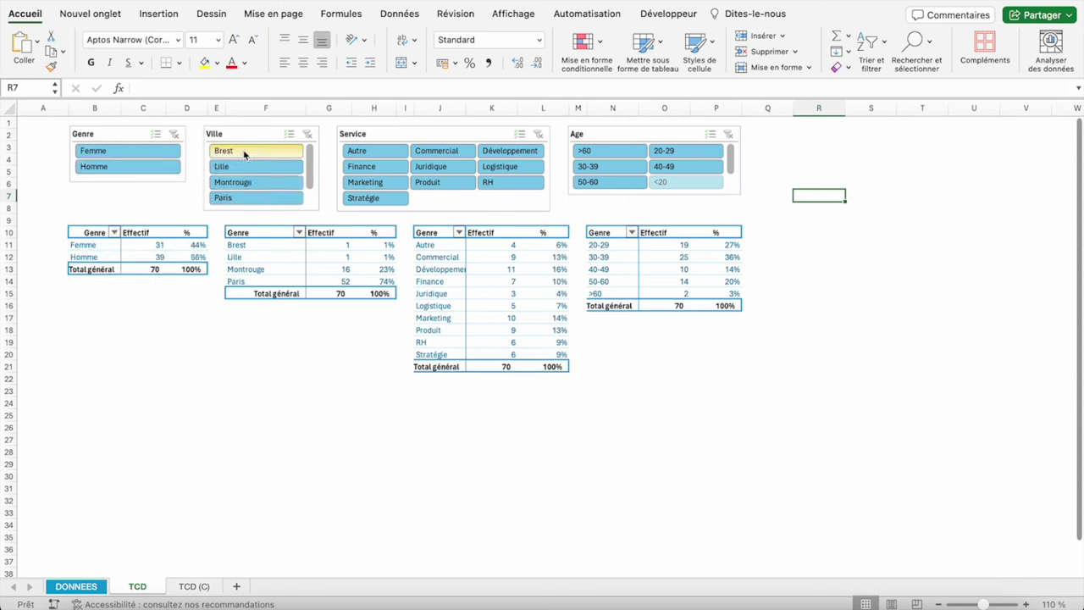
pyautogui.click(244, 152)
pyautogui.click(309, 134)
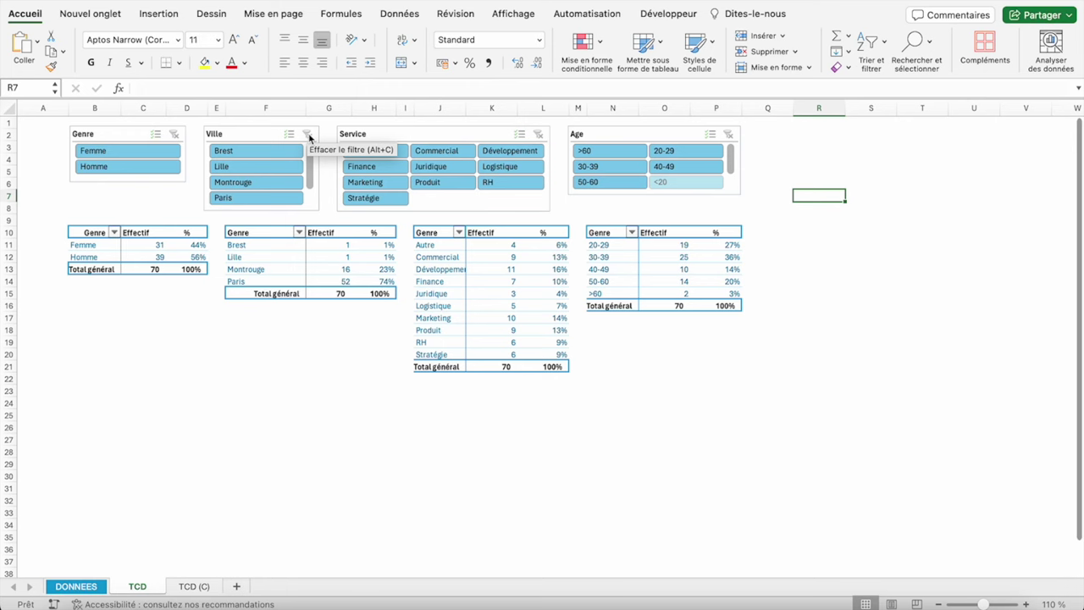
pyautogui.click(126, 134)
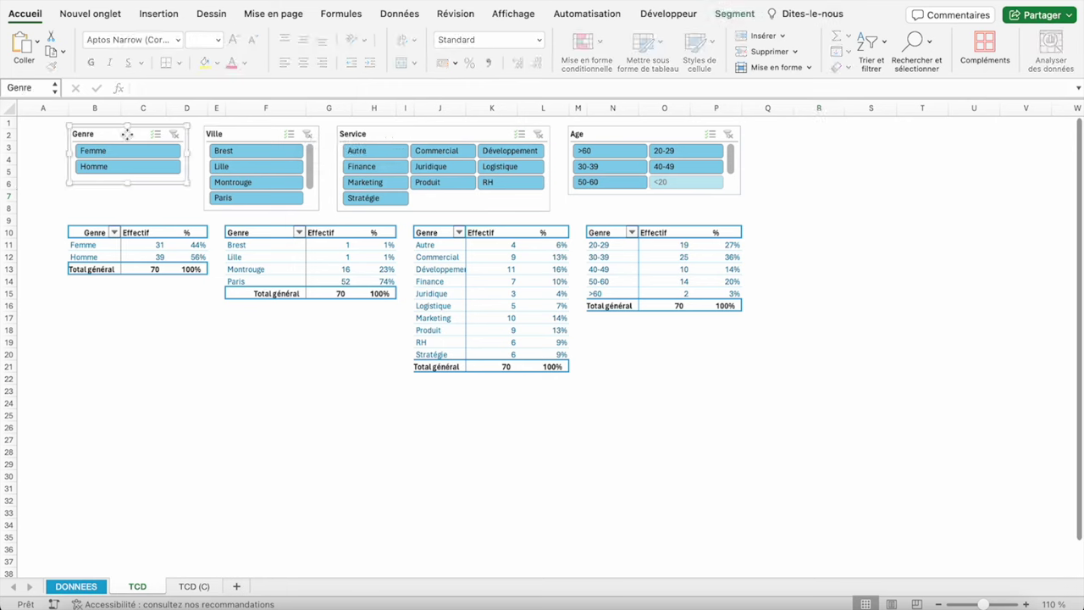
# - Delete the TCD (C) sheet
pyautogui.rightClick(127, 136)
pyautogui.click(182, 287)
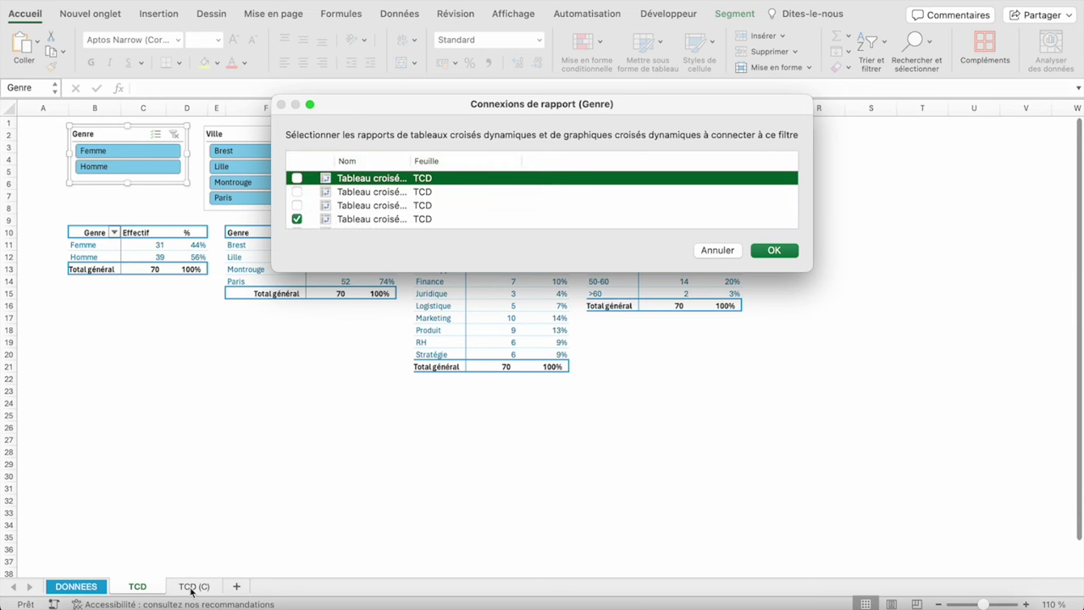
pyautogui.click(717, 250)
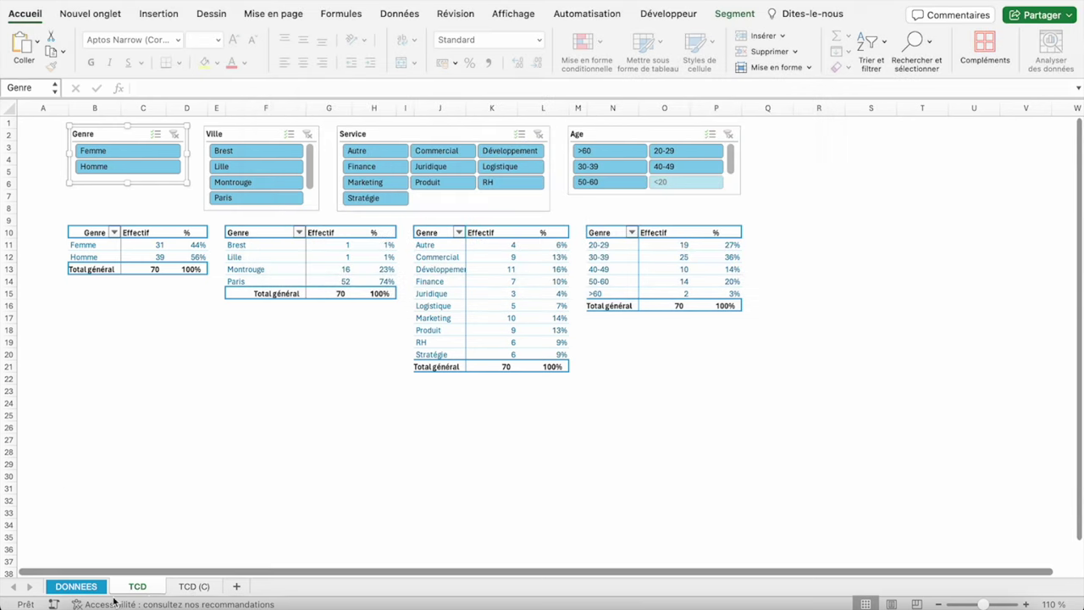
pyautogui.rightClick(181, 591)
pyautogui.click(249, 416)
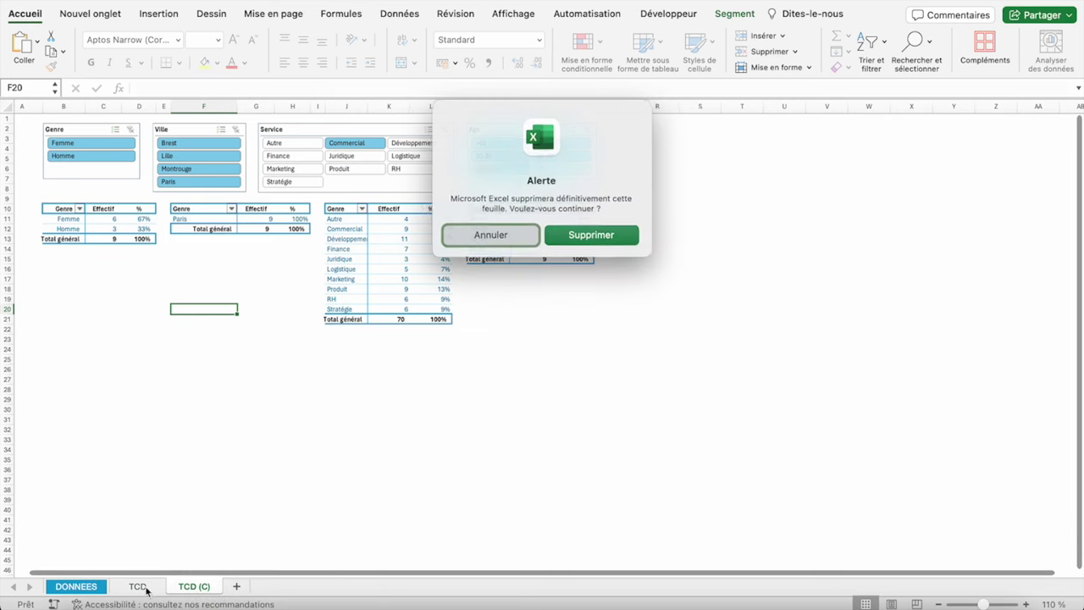
pyautogui.click(591, 235)
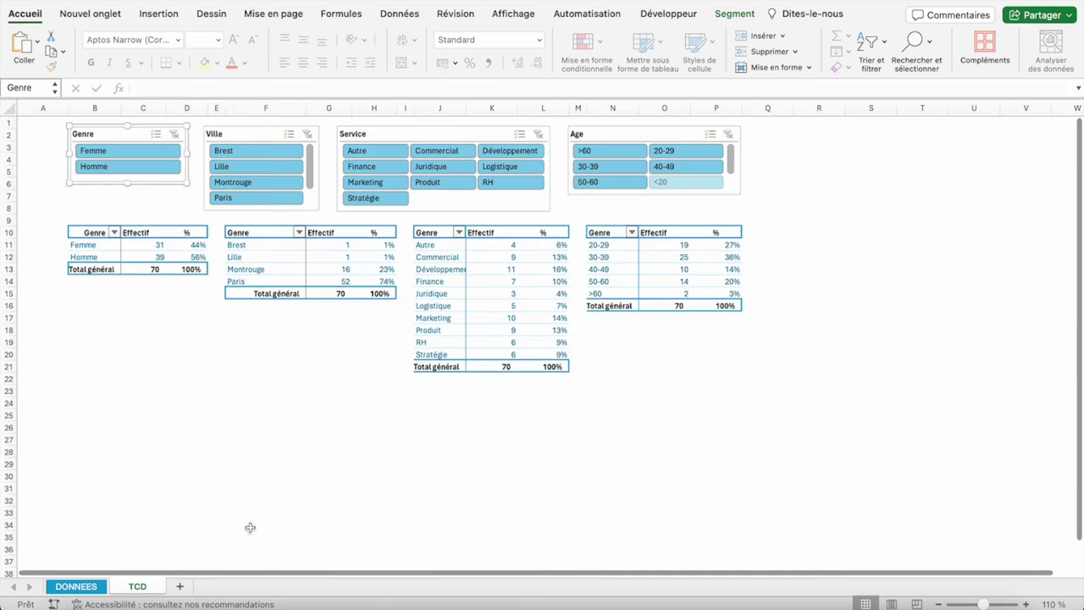
# - Connect the Genre slicer to the first pivot table as well
pyautogui.rightClick(140, 137)
pyautogui.click(225, 288)
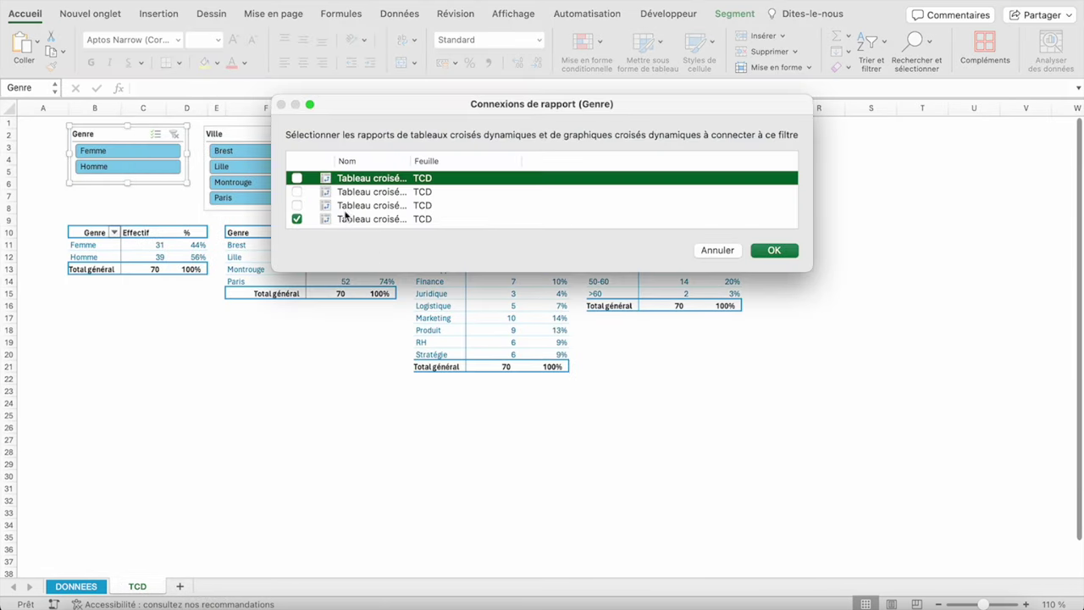
pyautogui.click(297, 178)
pyautogui.click(774, 250)
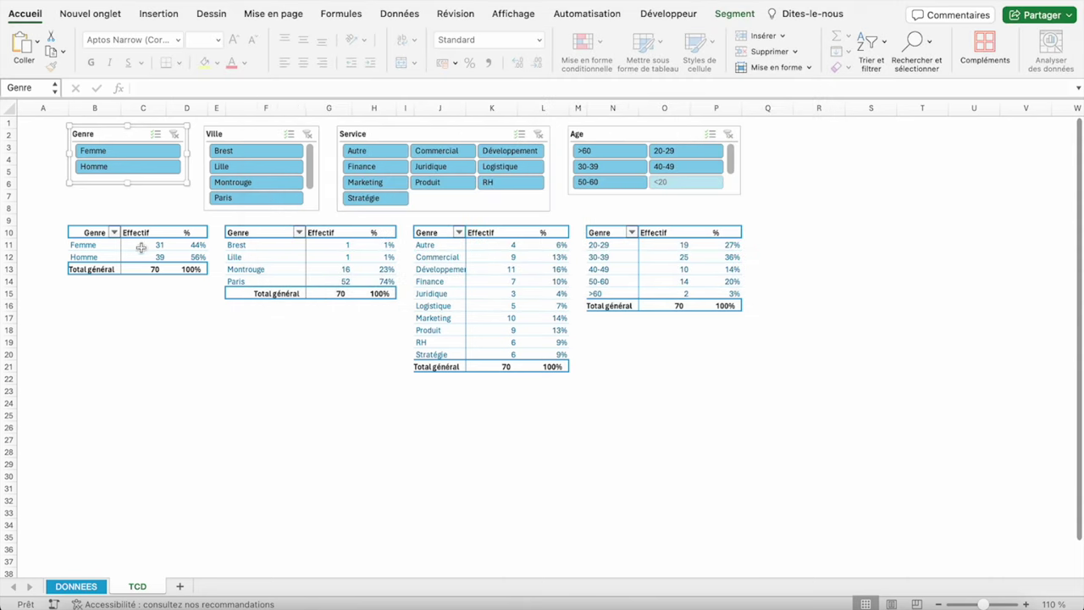
# - Test the Genre slicer by filtering to Homme, then Femme, clearing the filter each time
pyautogui.click(135, 170)
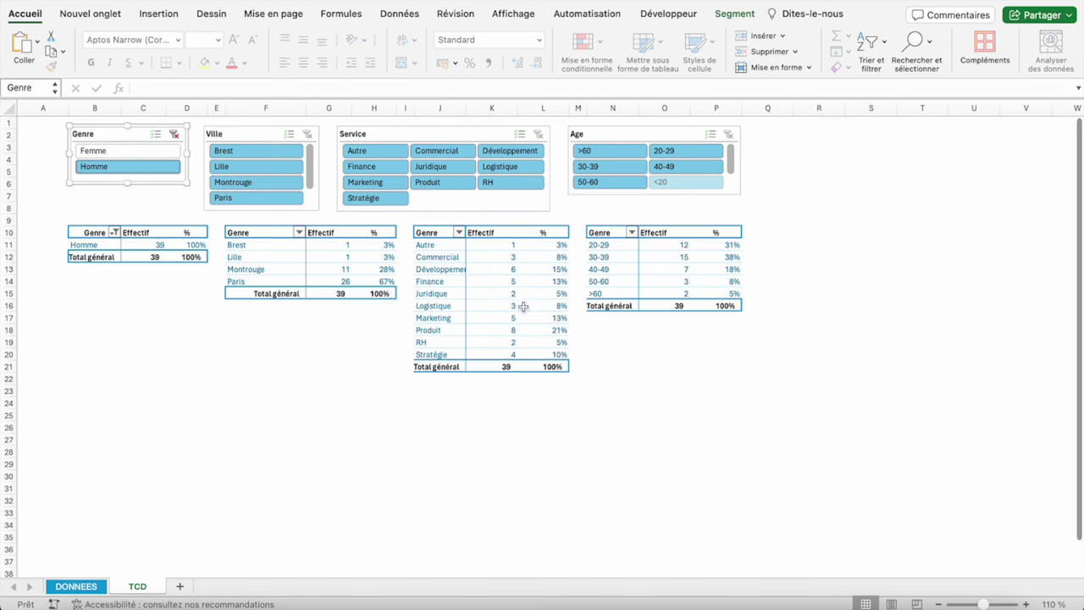
pyautogui.click(174, 136)
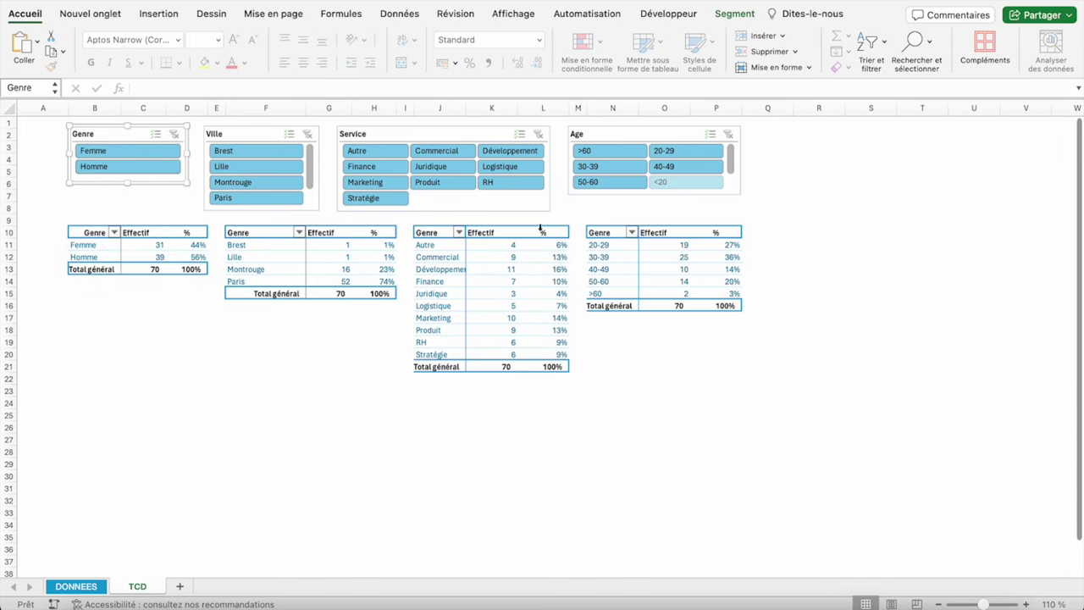
pyautogui.click(140, 151)
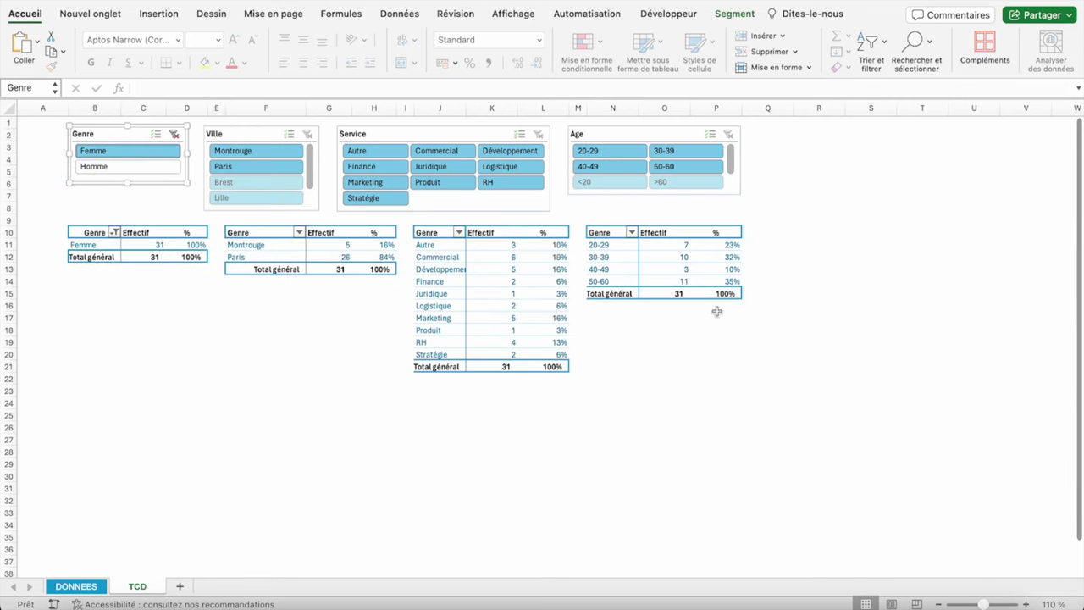
pyautogui.click(175, 133)
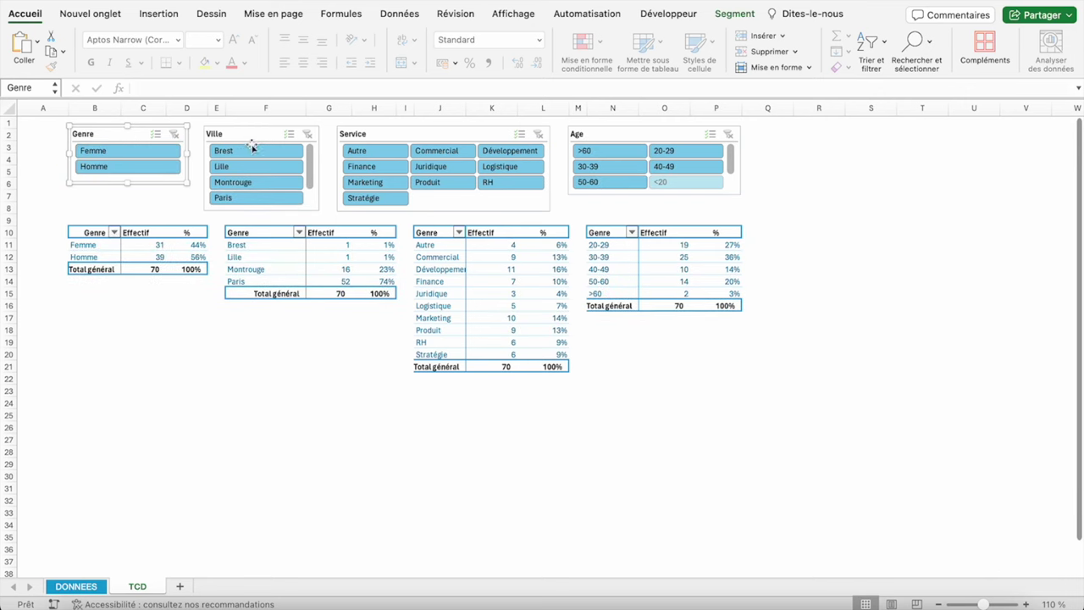
# - Connect the Ville slicer to the first and third pivot tables
pyautogui.rightClick(250, 143)
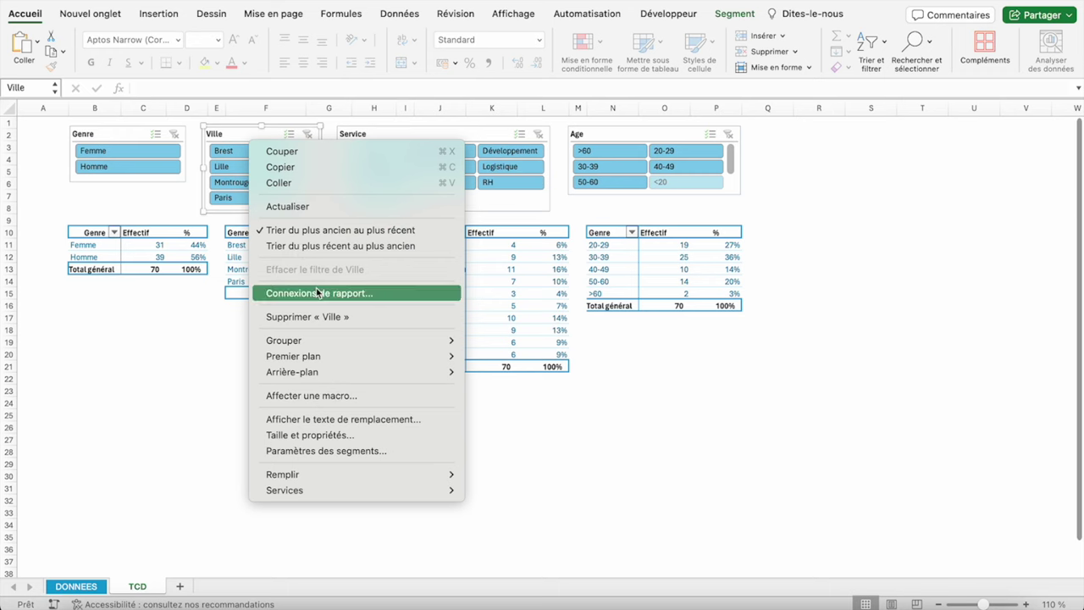
pyautogui.click(316, 293)
pyautogui.click(297, 177)
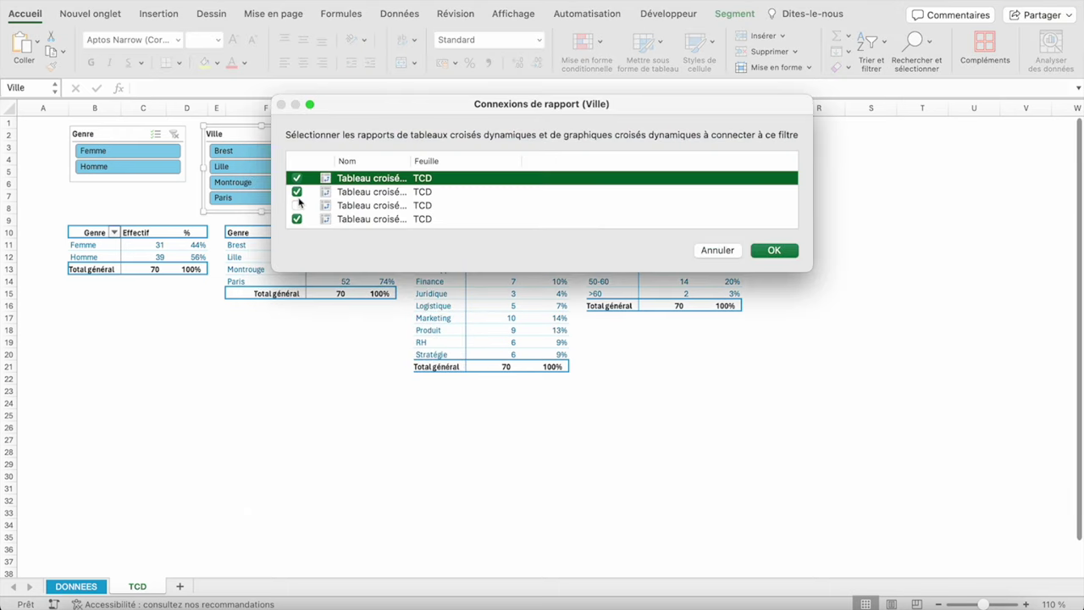
pyautogui.click(297, 205)
pyautogui.click(774, 249)
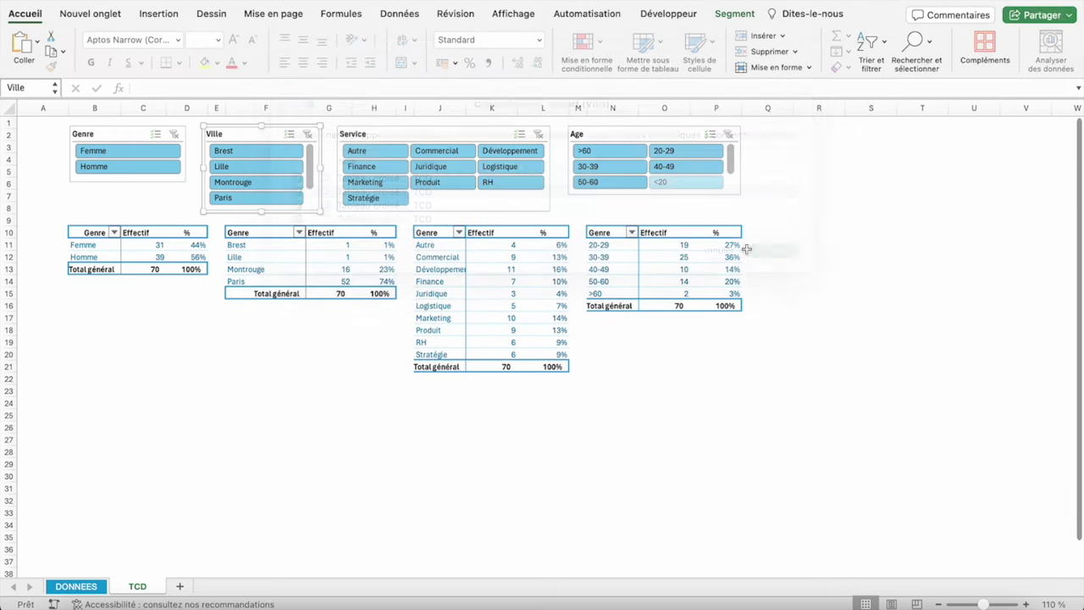
# - Connect the Service slicer to the first and third pivot tables
pyautogui.click(383, 141)
pyautogui.rightClick(385, 142)
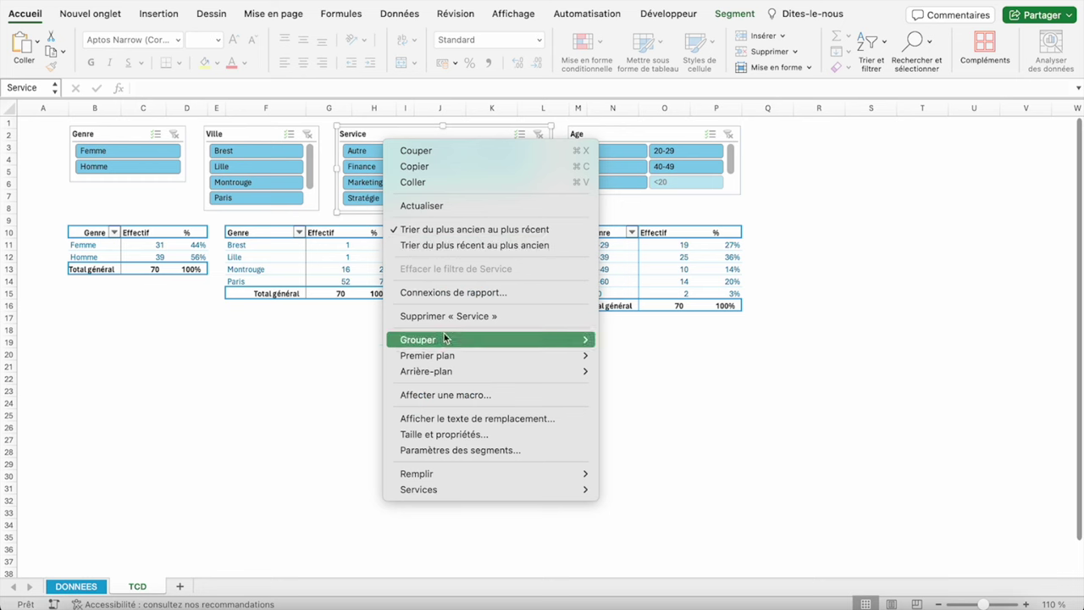
pyautogui.click(448, 292)
pyautogui.click(296, 178)
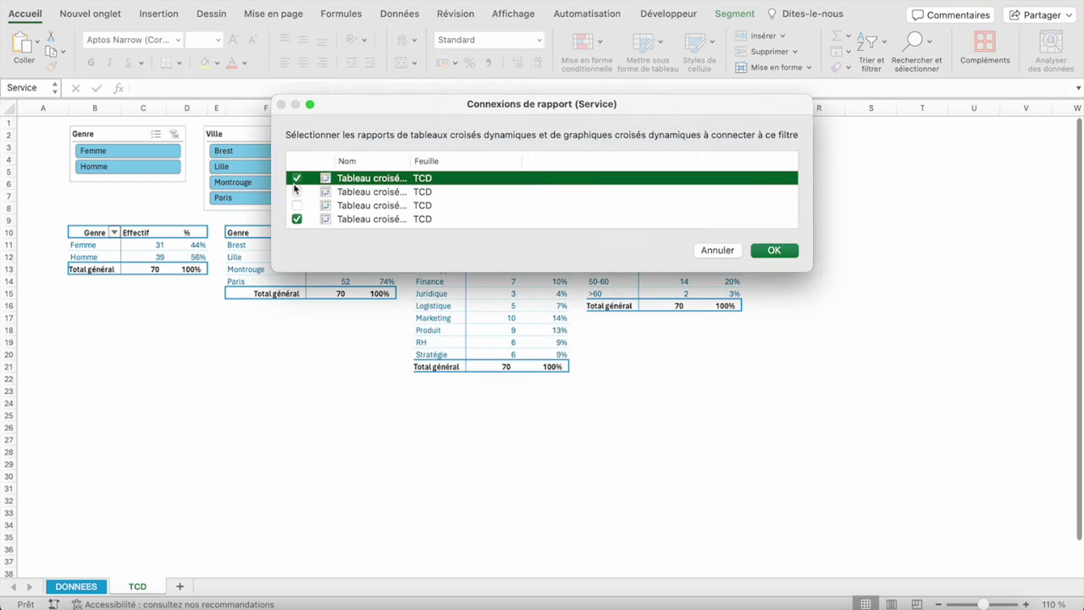
pyautogui.click(297, 204)
pyautogui.click(766, 250)
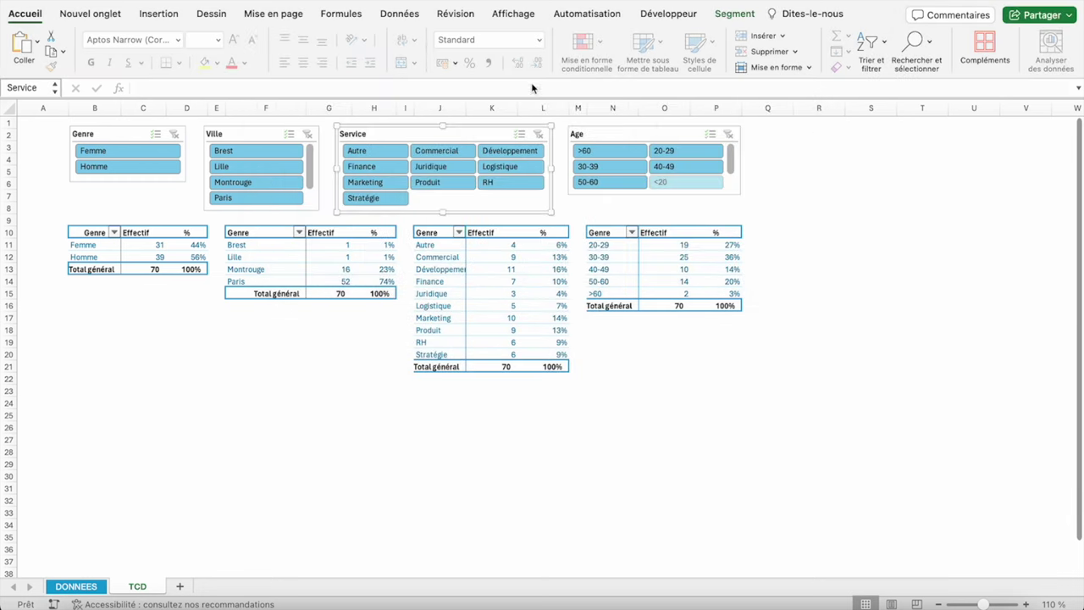
# - Confirm the Age slicer's connections and test by filtering to the Autre service
pyautogui.rightClick(623, 129)
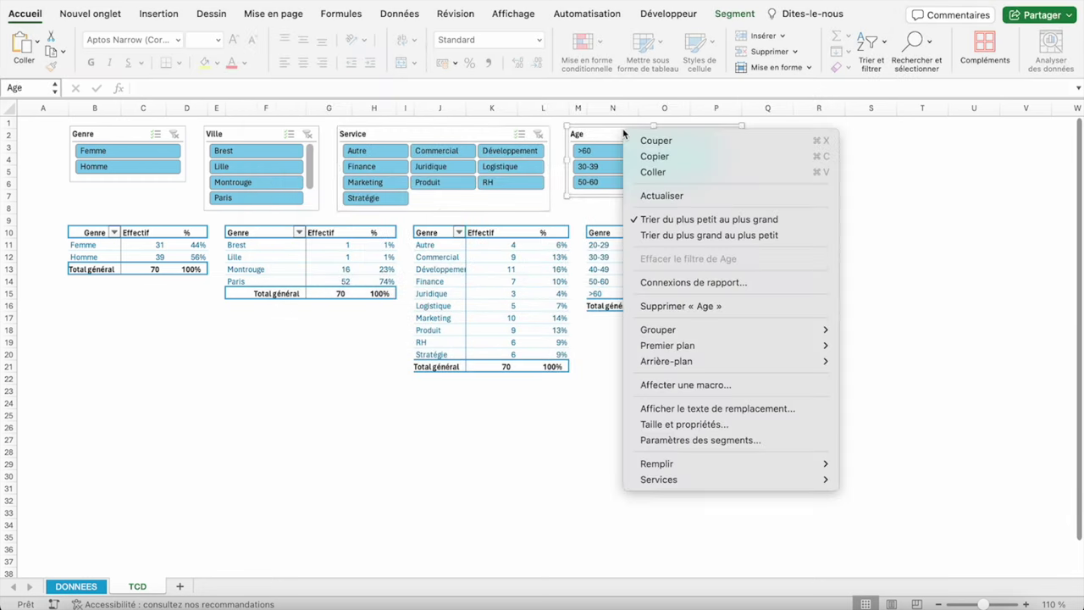
pyautogui.click(681, 282)
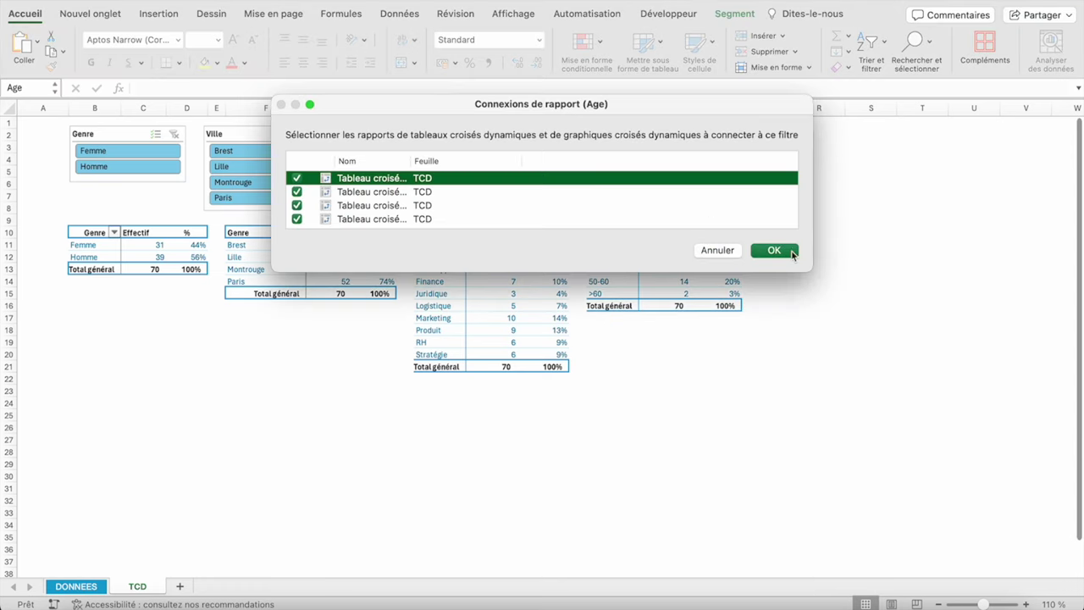
pyautogui.click(791, 252)
pyautogui.click(446, 139)
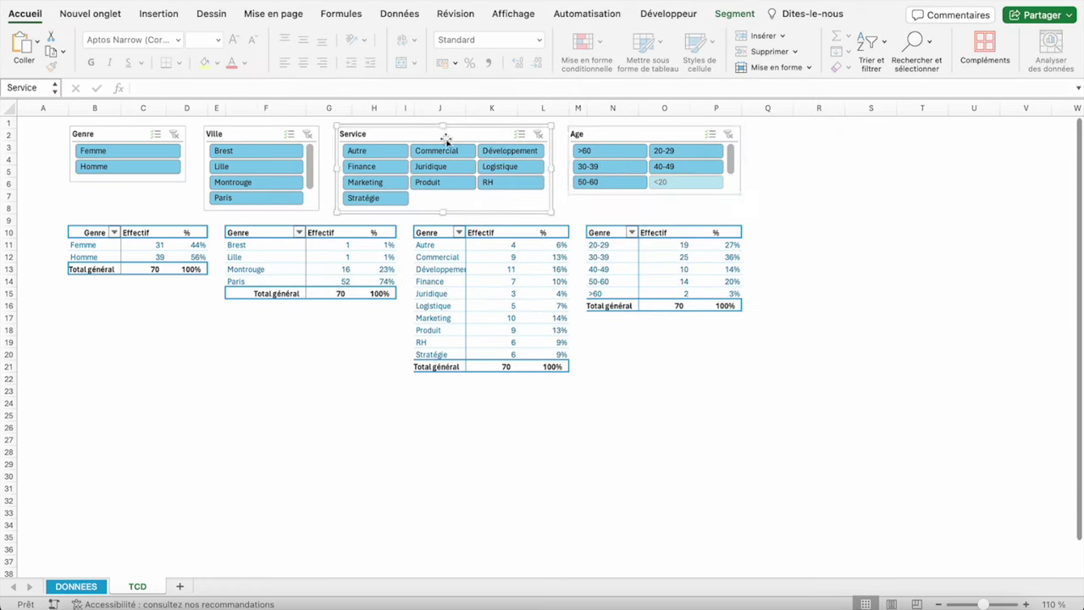
pyautogui.click(386, 153)
# - Clear the Service filter, try Brest, then filter to Paris and inspect the Ville table's fields
pyautogui.click(538, 135)
pyautogui.click(247, 153)
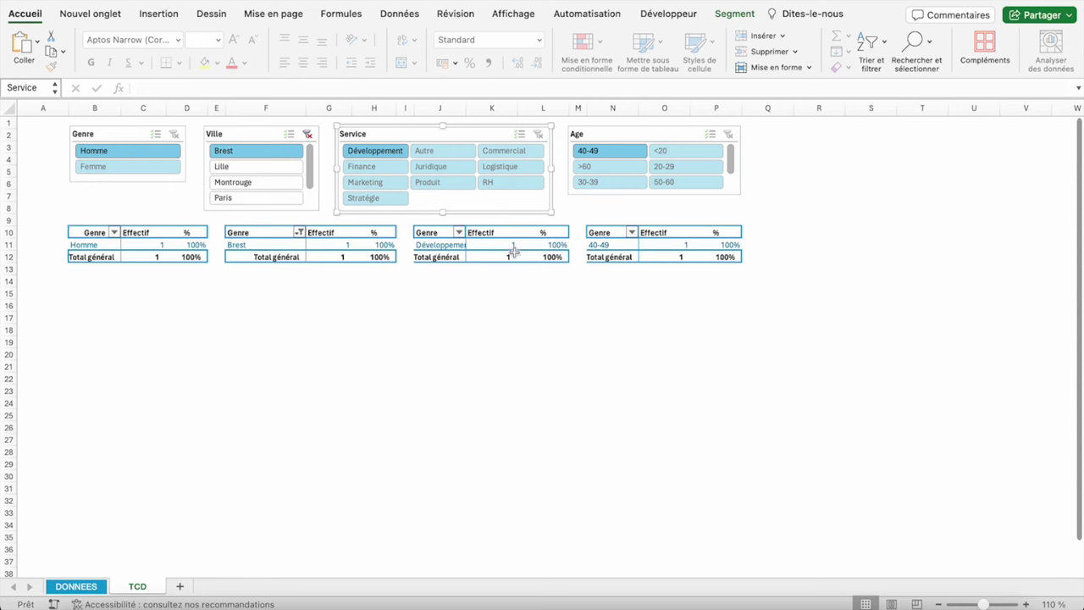
pyautogui.click(307, 134)
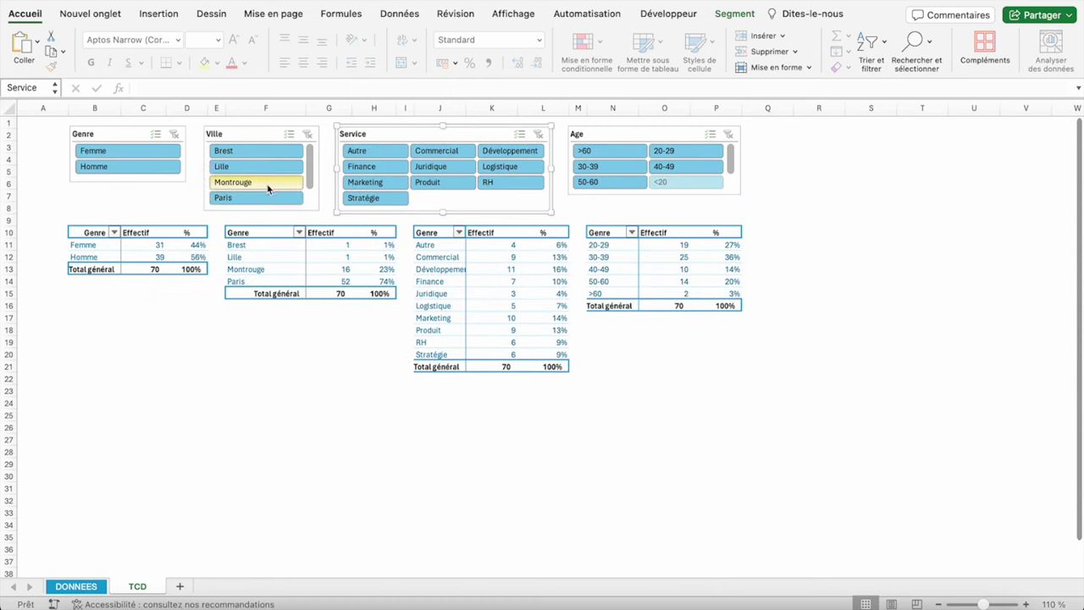
pyautogui.click(258, 197)
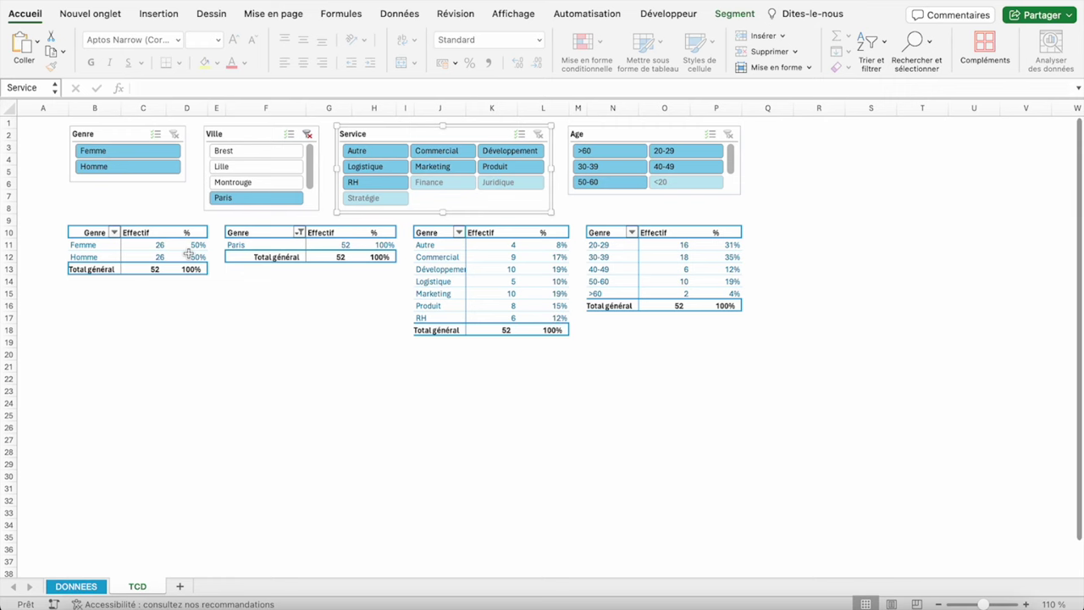
pyautogui.click(343, 249)
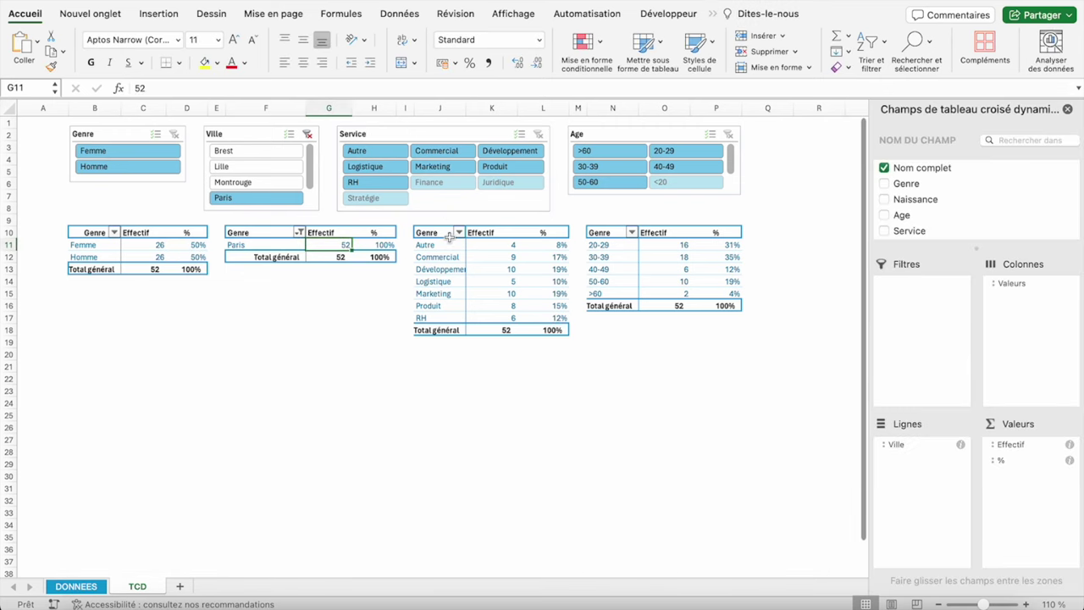
# - Inspect the Service table, toggle Paris on and off, and leave the city filter cleared
pyautogui.click(507, 248)
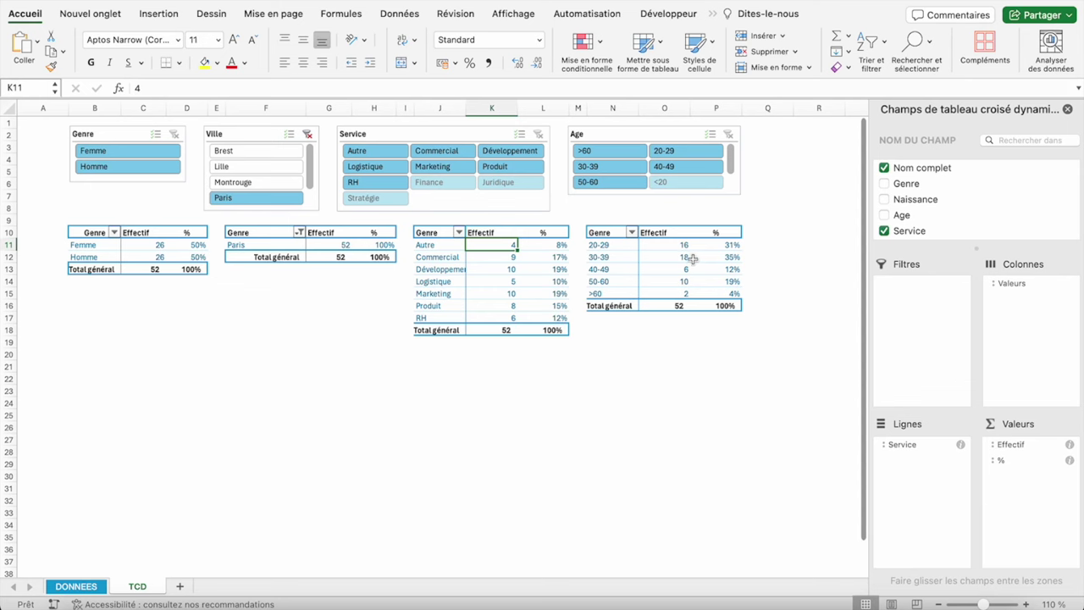
pyautogui.click(307, 134)
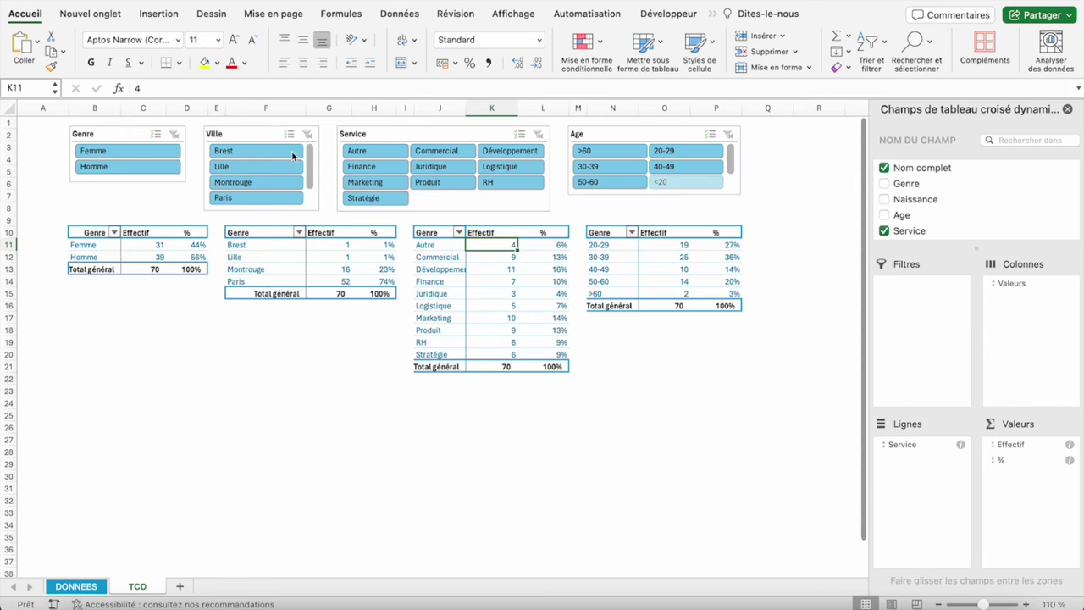
pyautogui.click(263, 199)
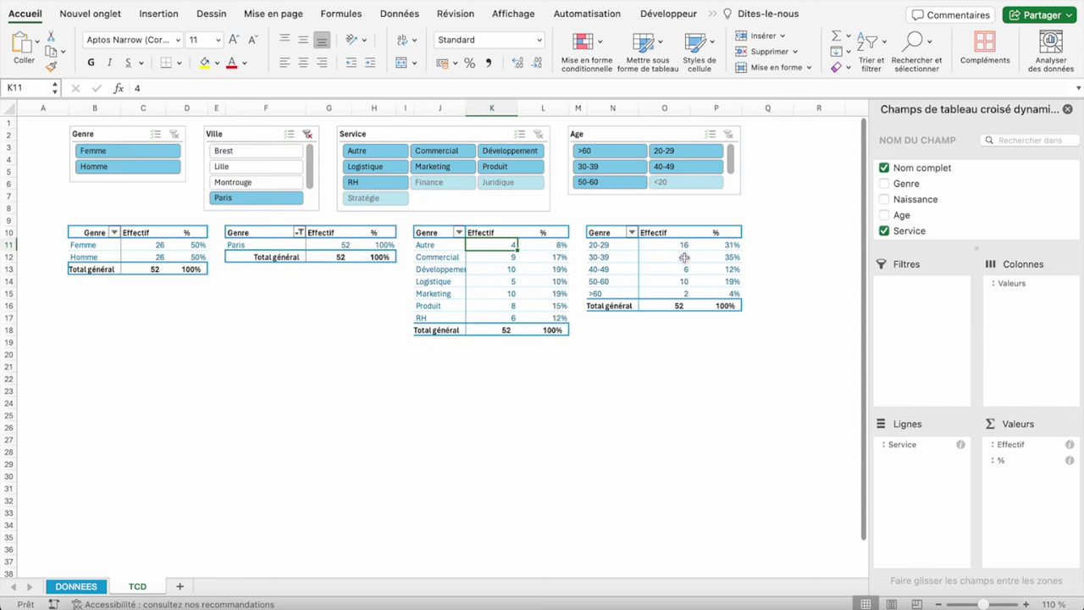
pyautogui.click(308, 135)
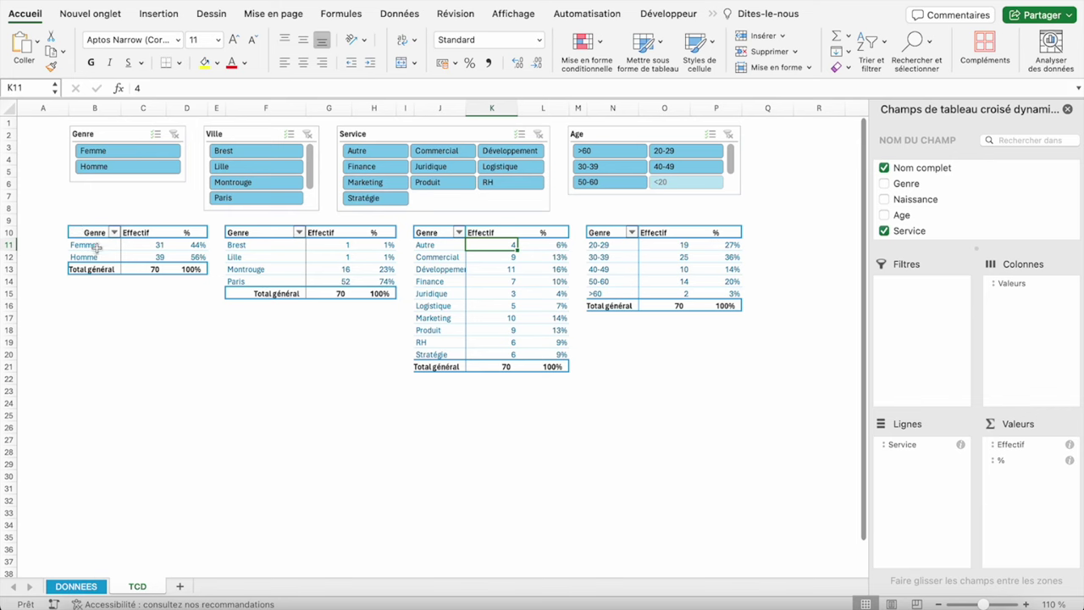
# - Unlink the Genre slicer from the Genre pivot table in Report Connections
pyautogui.click(125, 133)
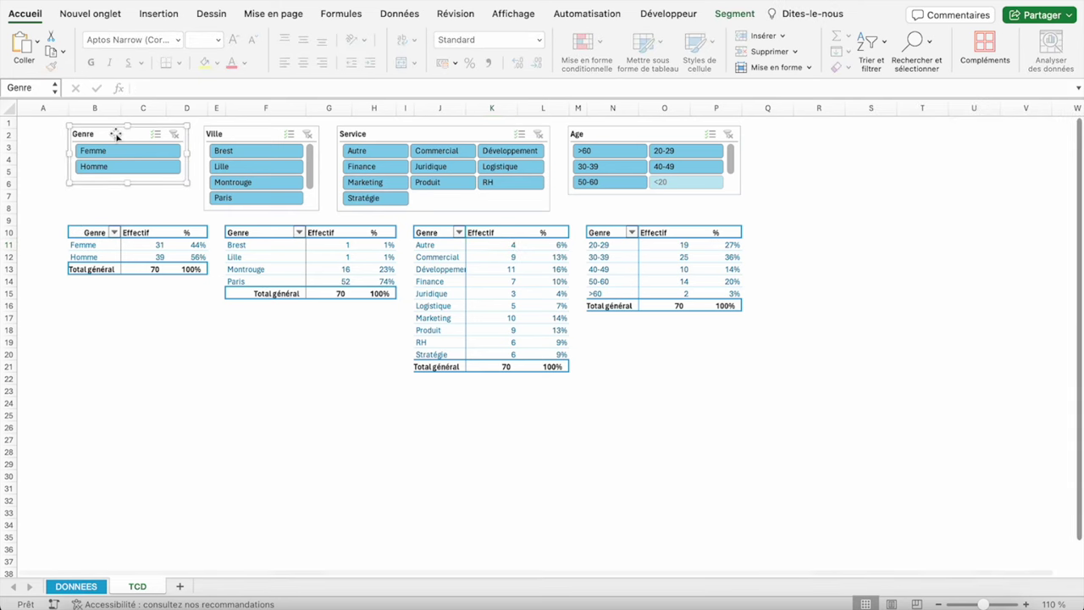
pyautogui.rightClick(117, 133)
pyautogui.click(180, 287)
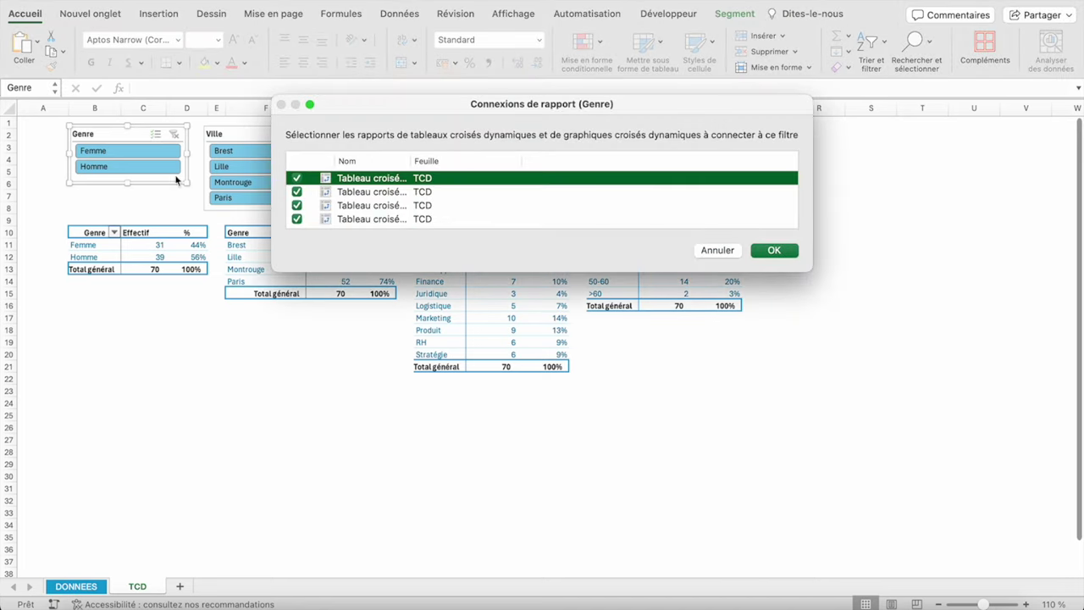
pyautogui.click(296, 179)
pyautogui.click(774, 250)
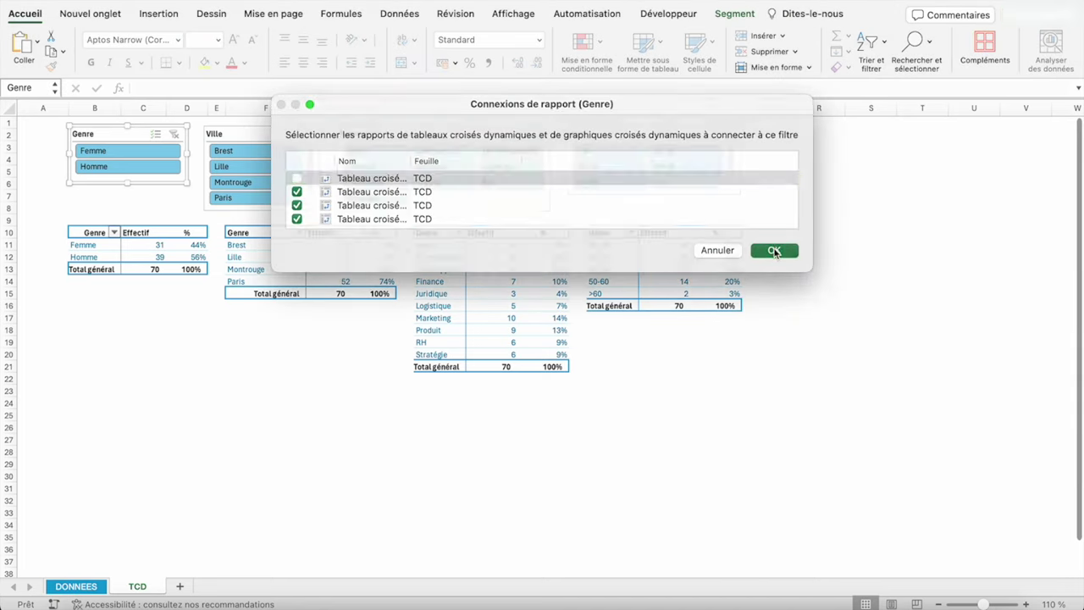
# - Test with Femme, recheck the Genre slicer's connections, and filter to Femme again
pyautogui.click(153, 151)
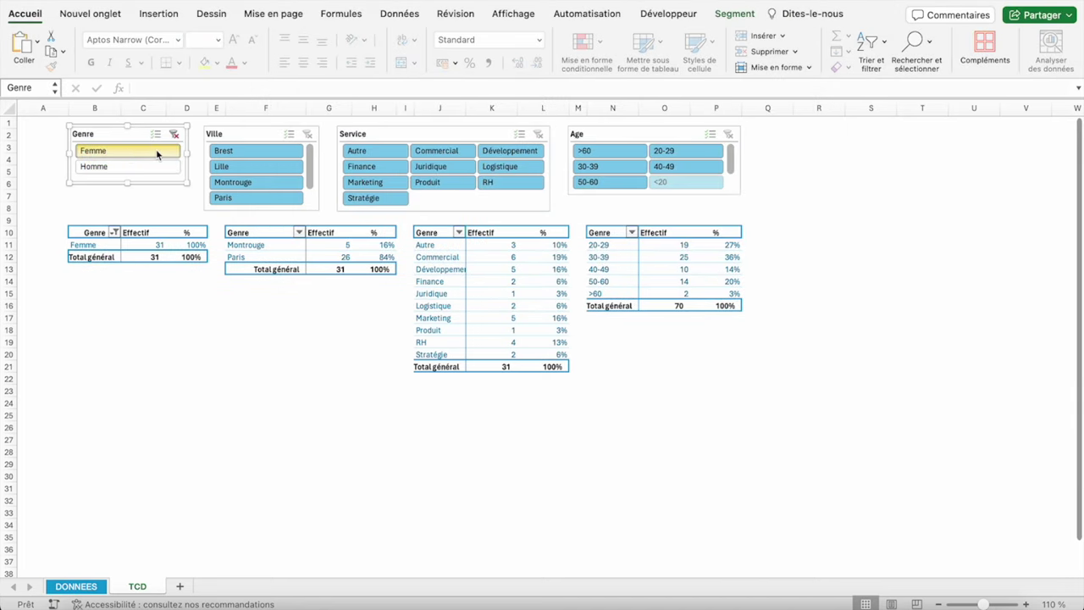
pyautogui.click(175, 134)
pyautogui.rightClick(131, 137)
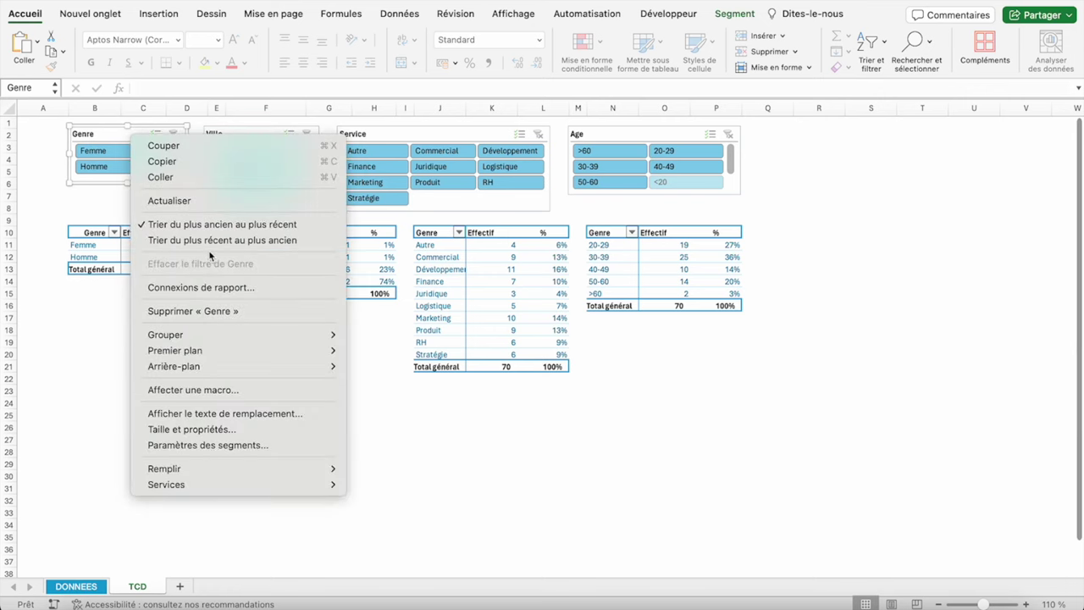
pyautogui.click(191, 287)
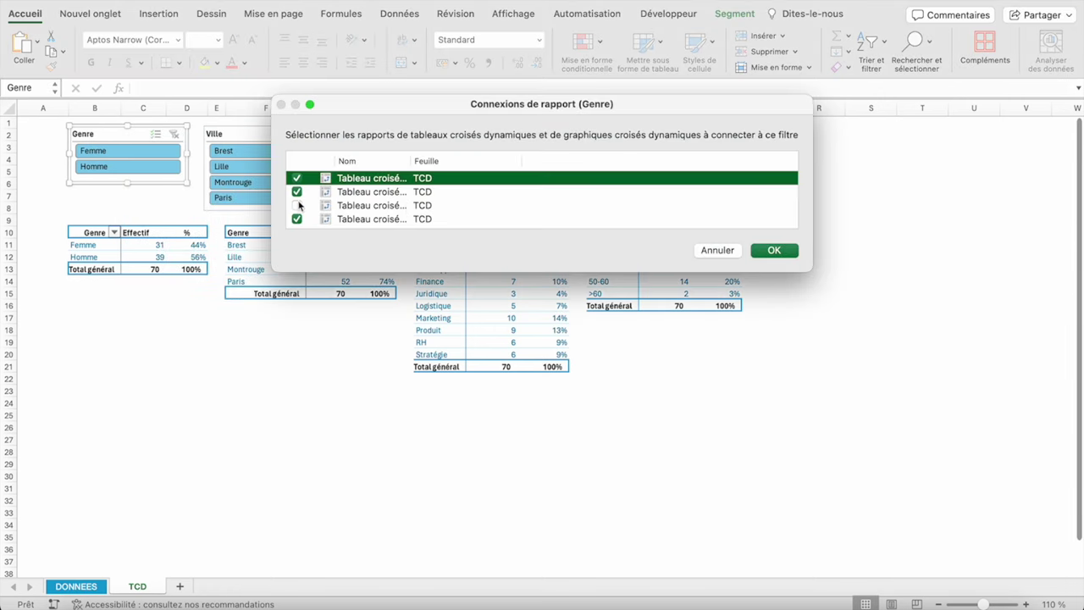
pyautogui.click(774, 250)
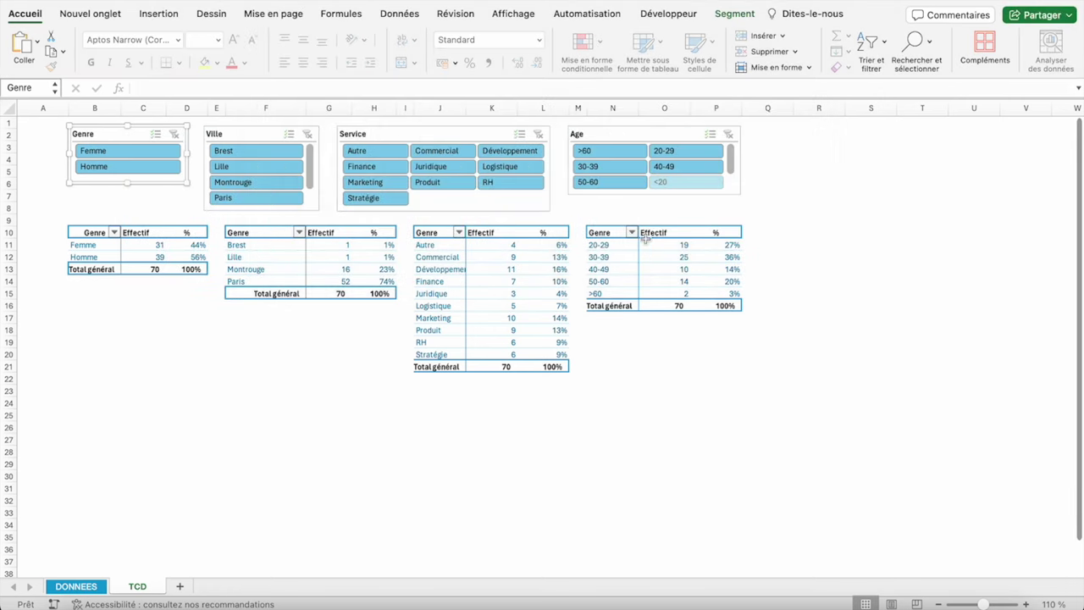
pyautogui.click(123, 150)
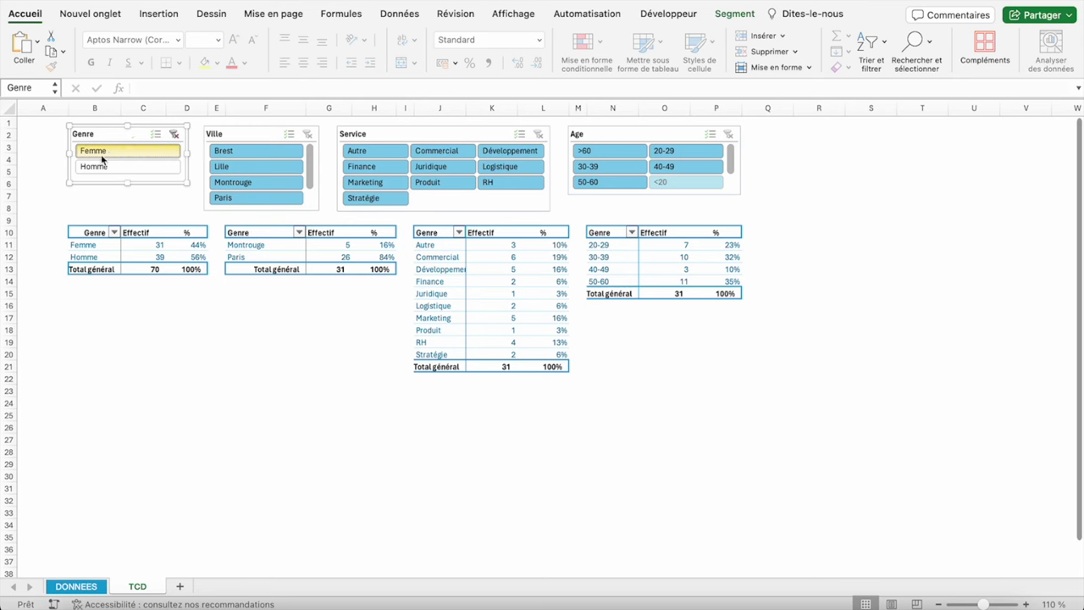
# - Switch the Genre slicer to Homme, then back to Femme, with the other tables totalling 31
pyautogui.click(161, 166)
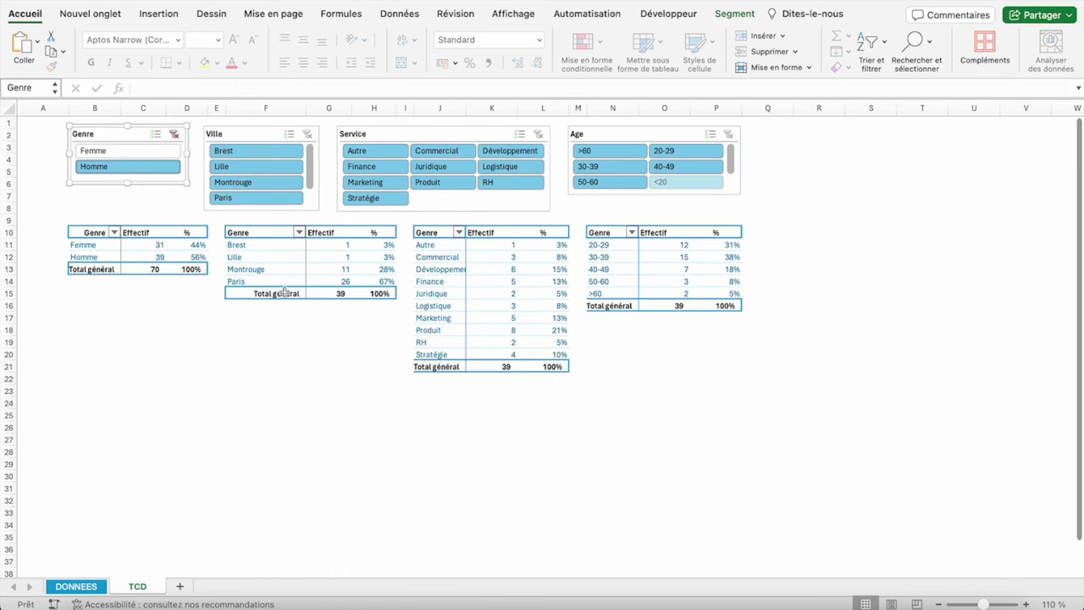
pyautogui.click(125, 153)
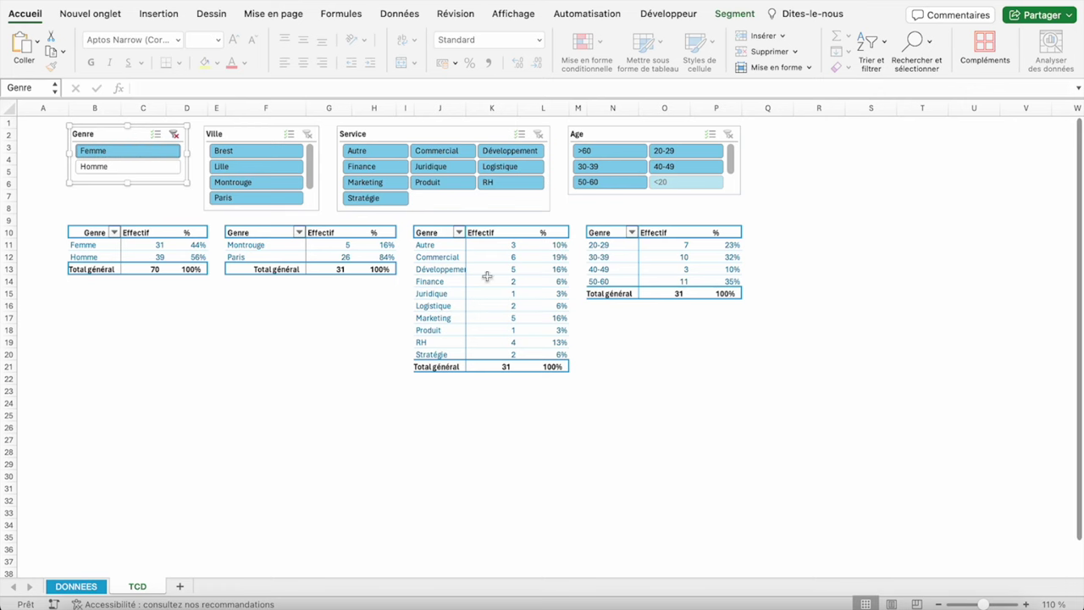
# - Clear the Genre filter, unlink the Ville slicer from the Ville table, then test Brest and Paris
pyautogui.hotkey('alt', 'c')
pyautogui.click(234, 136)
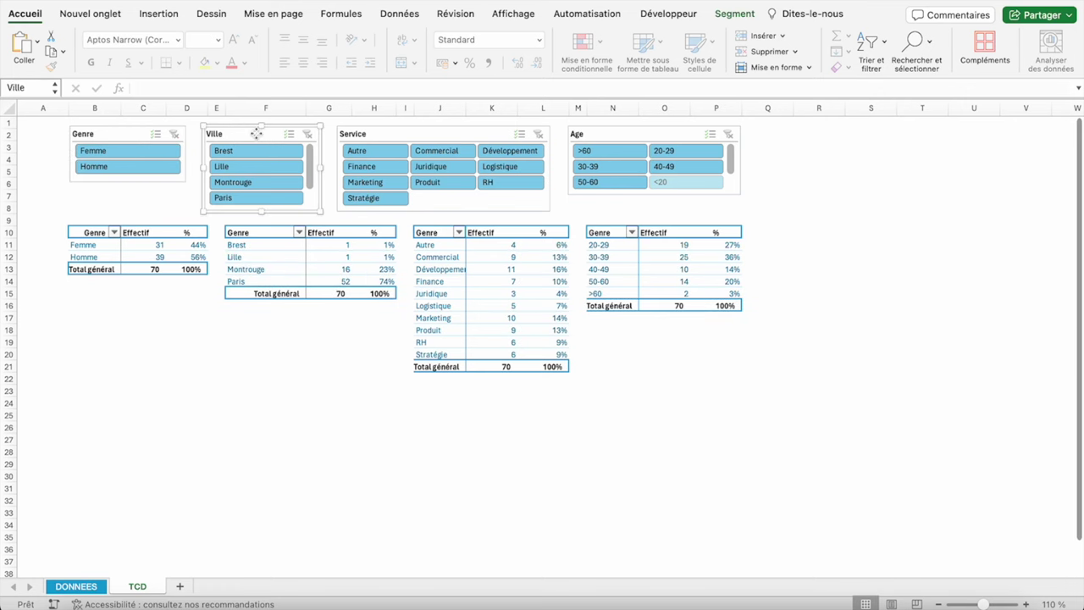
pyautogui.rightClick(256, 136)
pyautogui.press('Escape')
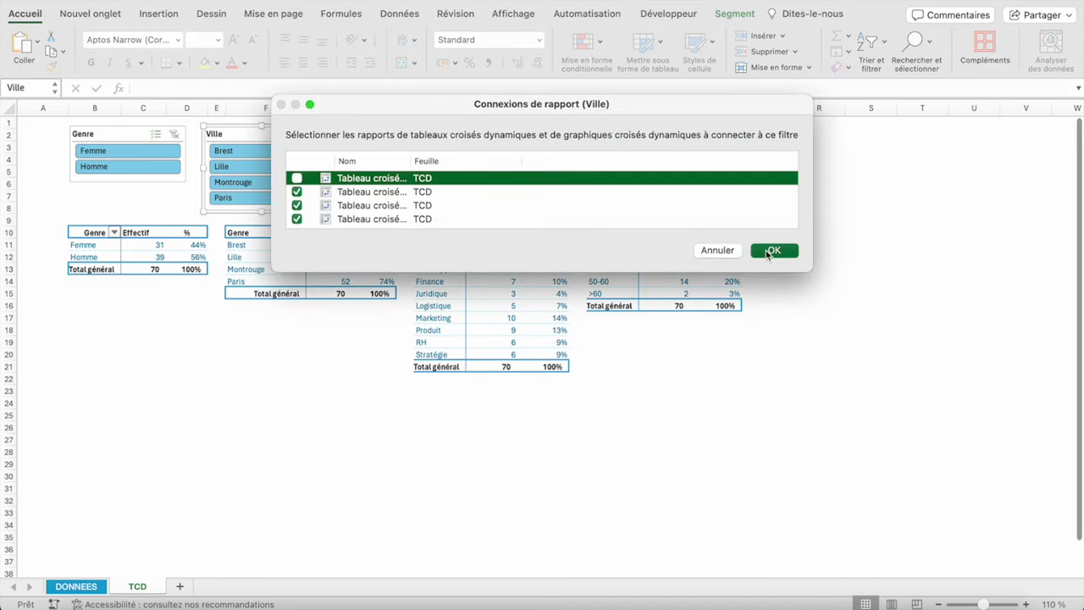
pyautogui.click(770, 250)
pyautogui.click(259, 151)
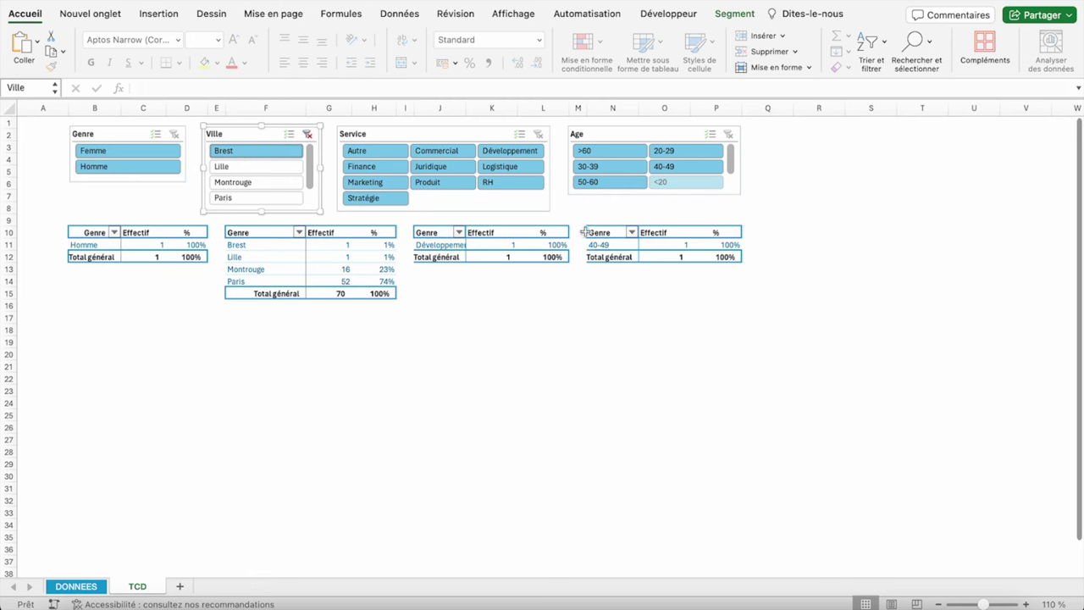
pyautogui.click(238, 198)
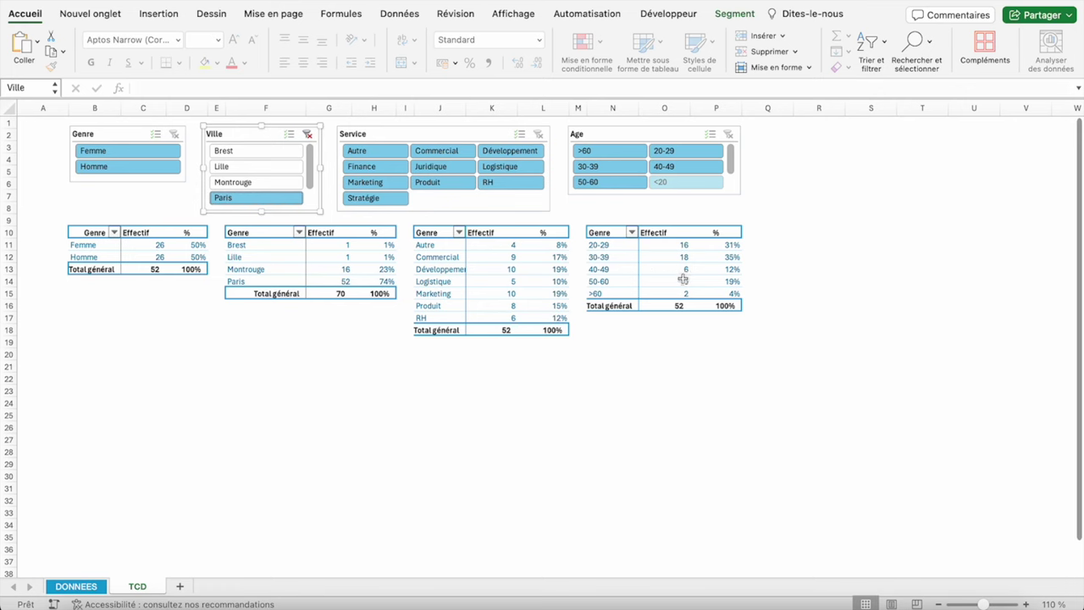
# - Clear the city filter and unlink the Service slicer from the Service pivot table
pyautogui.click(307, 134)
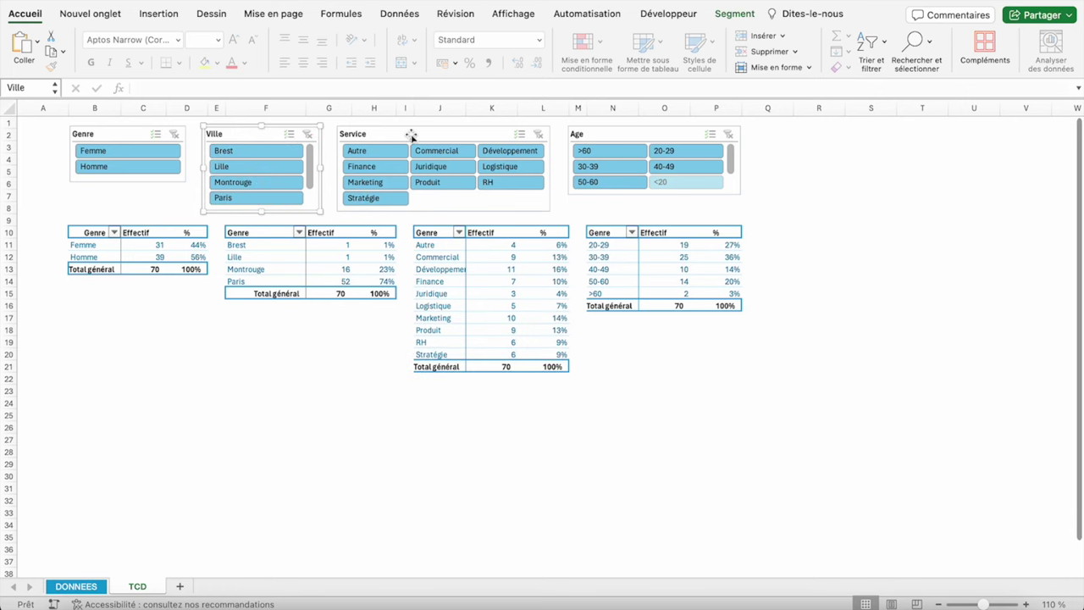
pyautogui.rightClick(411, 135)
pyautogui.click(479, 288)
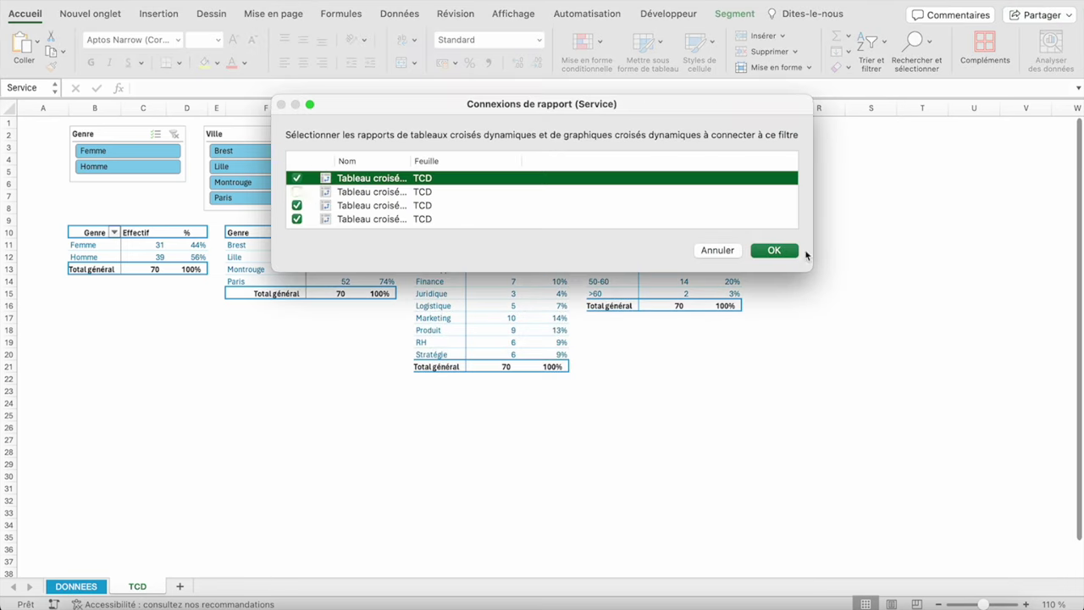
pyautogui.click(791, 251)
# - Test the Service slicer with Développement, then Marketing, checking the tables' fields
pyautogui.click(502, 153)
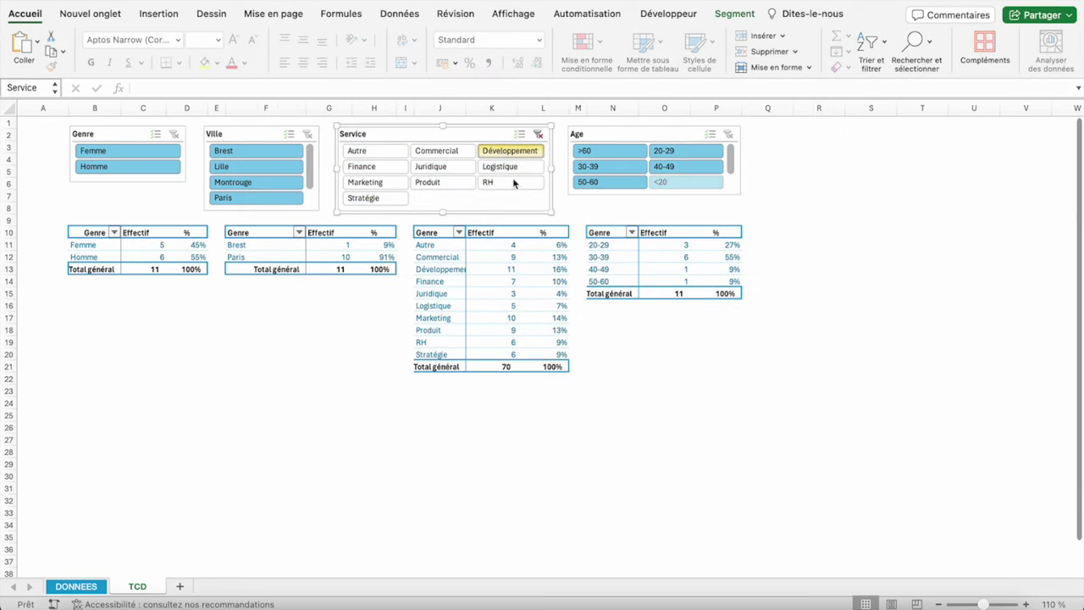
pyautogui.click(491, 244)
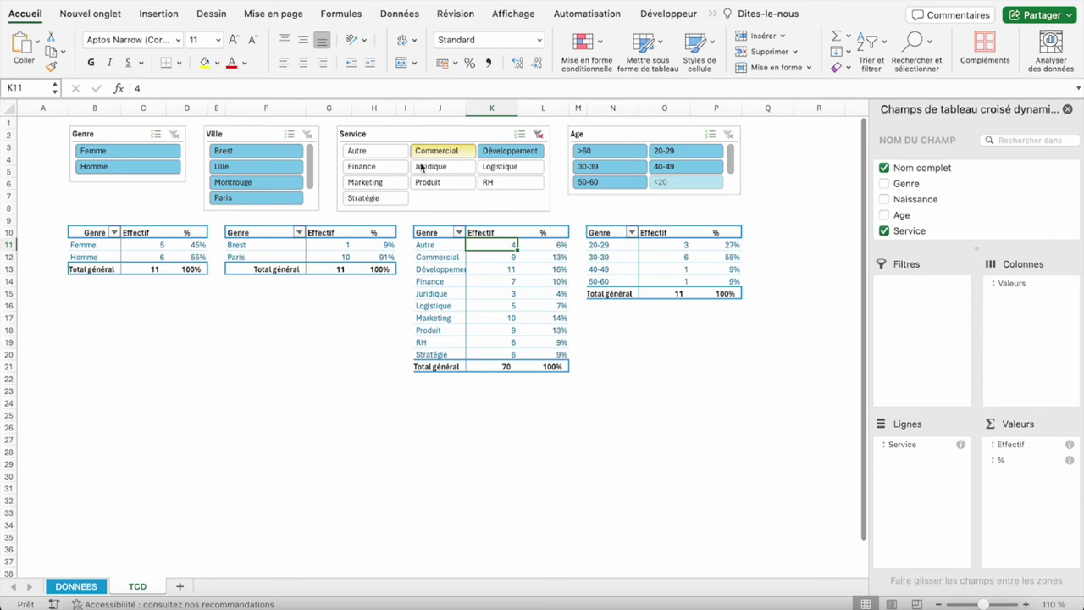
pyautogui.click(393, 182)
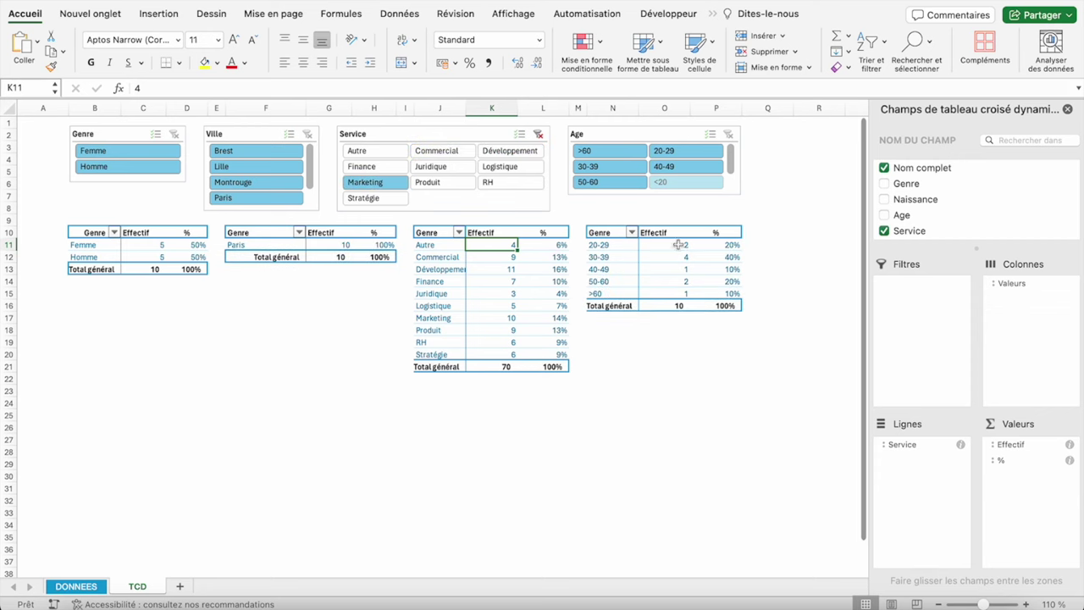
pyautogui.click(335, 245)
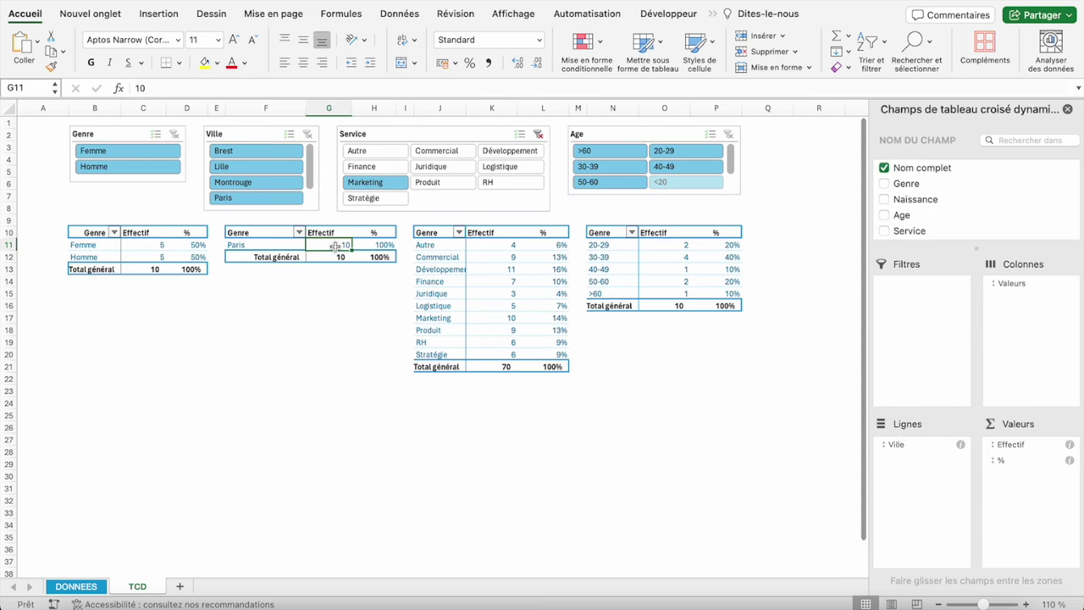
# - Inspect the Genre table's Homme count and clear the Service filter
pyautogui.click(146, 245)
pyautogui.click(151, 258)
pyautogui.click(537, 134)
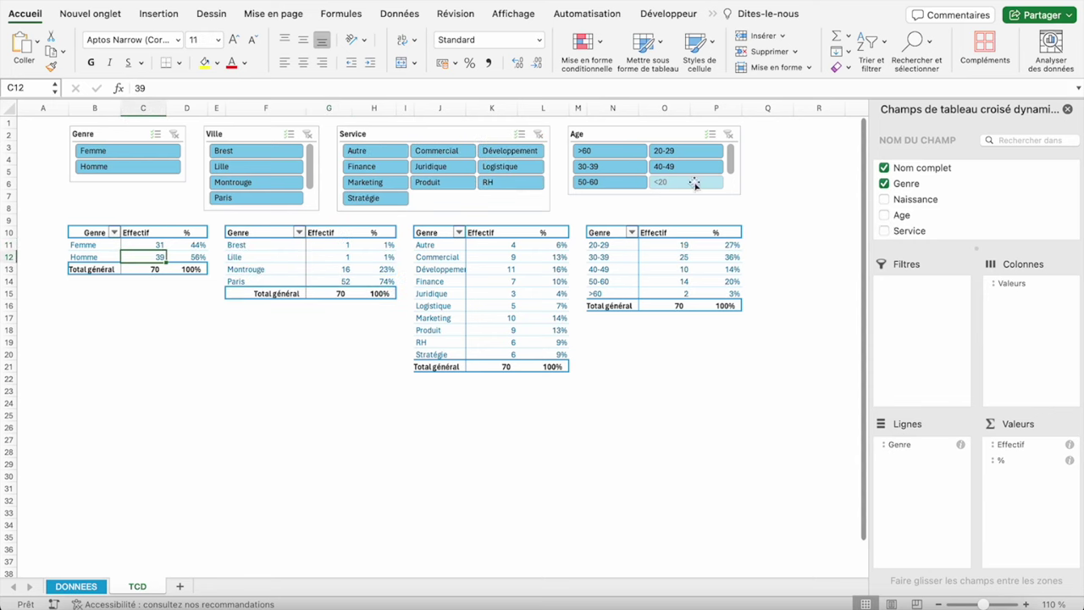
# - Unlink the Age slicer from the Age pivot table, then filter to 30-39
pyautogui.rightClick(650, 135)
pyautogui.click(706, 292)
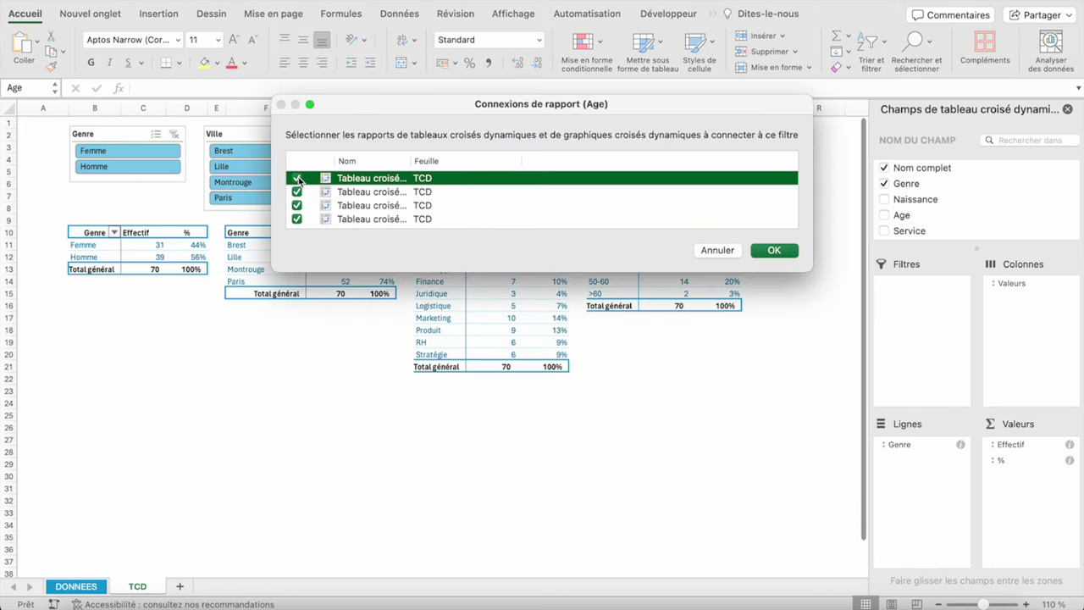
pyautogui.click(296, 205)
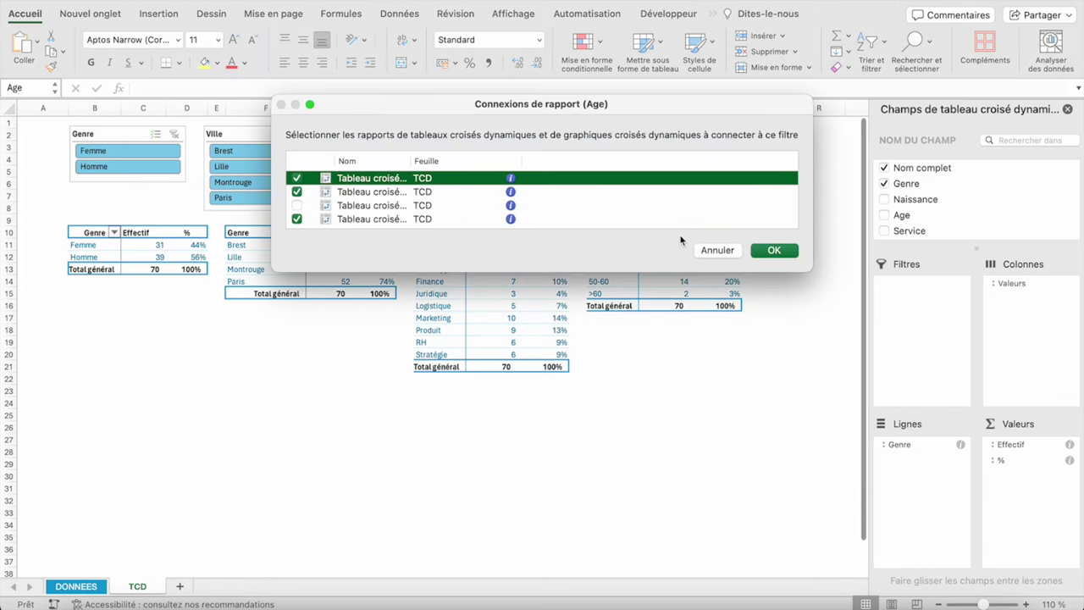
pyautogui.click(774, 249)
pyautogui.click(635, 151)
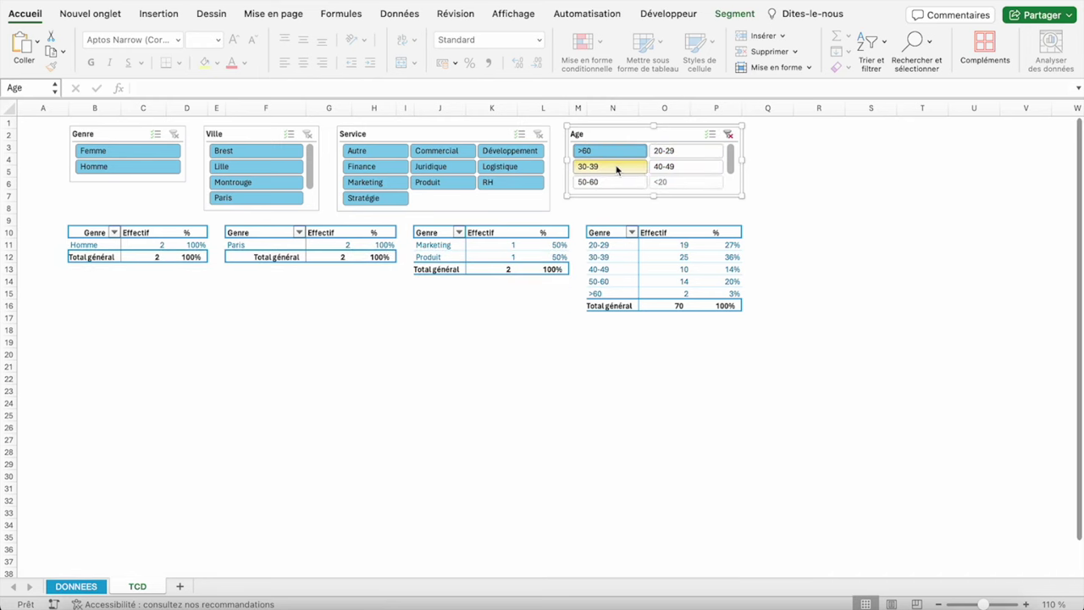
pyautogui.click(616, 168)
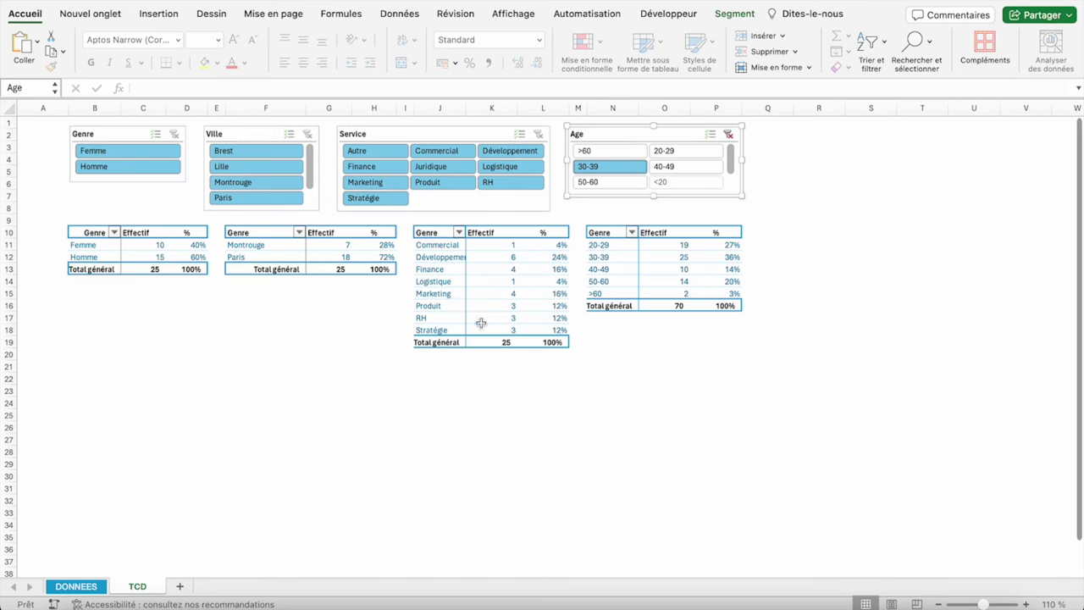
# - Clear the Age slicer filter so all tables return to 70, then select each slicer in turn
pyautogui.click(730, 137)
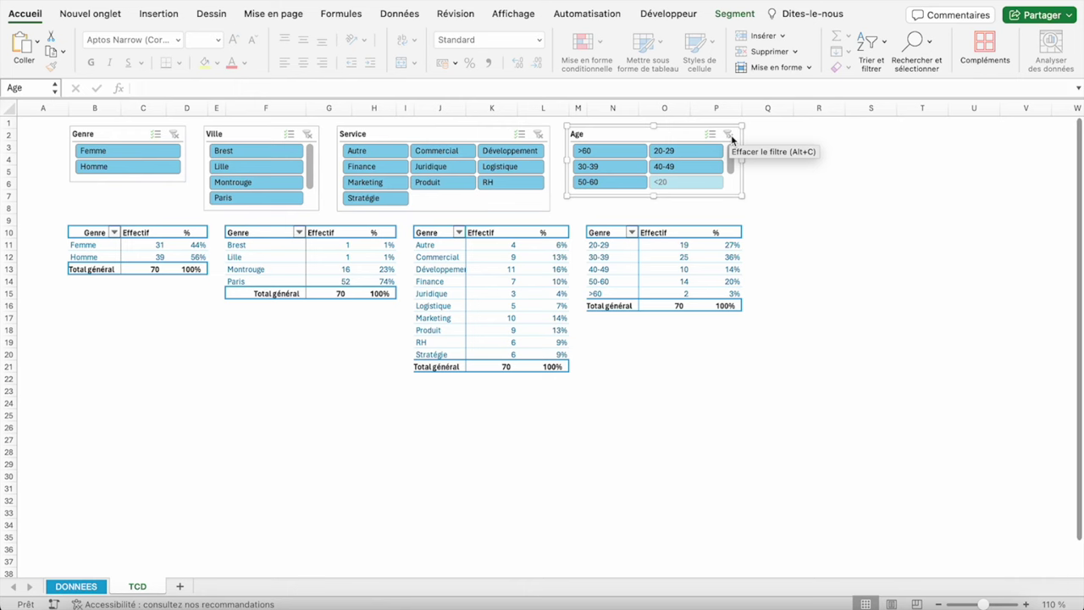
pyautogui.click(105, 128)
pyautogui.click(227, 128)
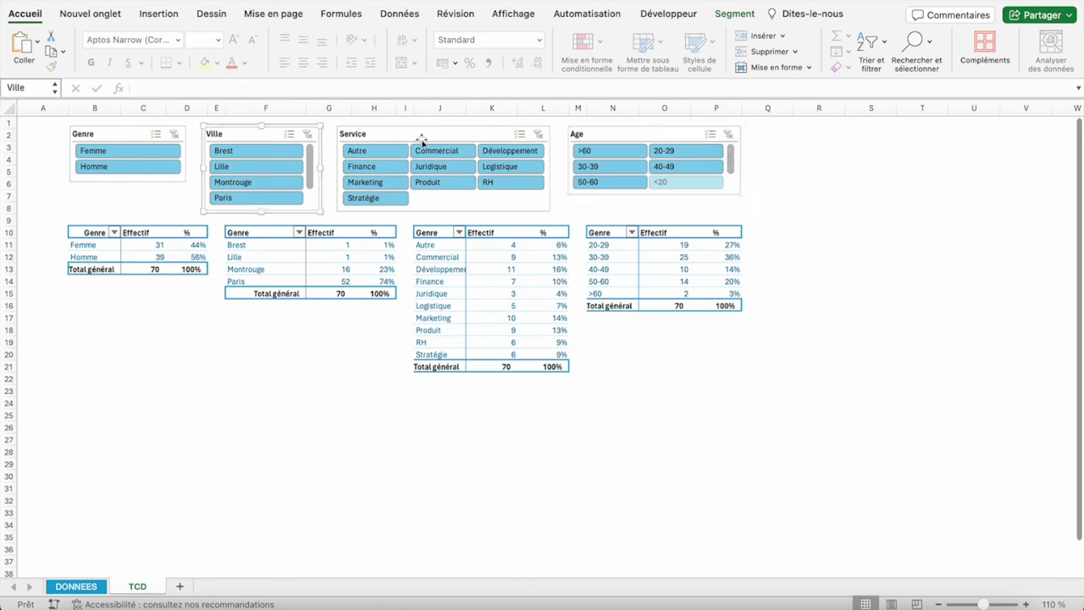
pyautogui.click(422, 138)
pyautogui.click(621, 129)
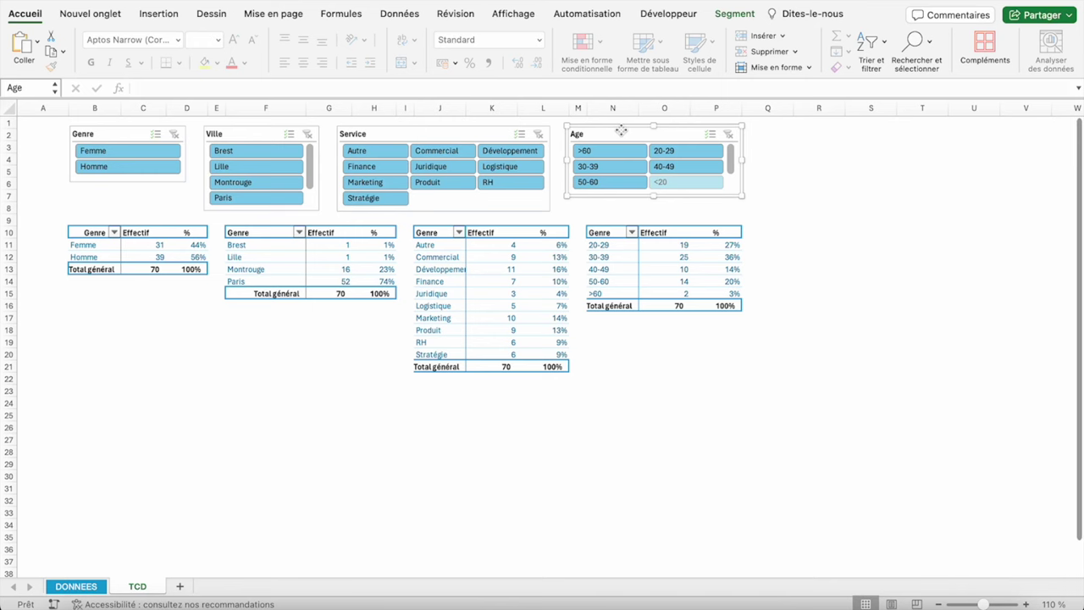
pyautogui.click(610, 166)
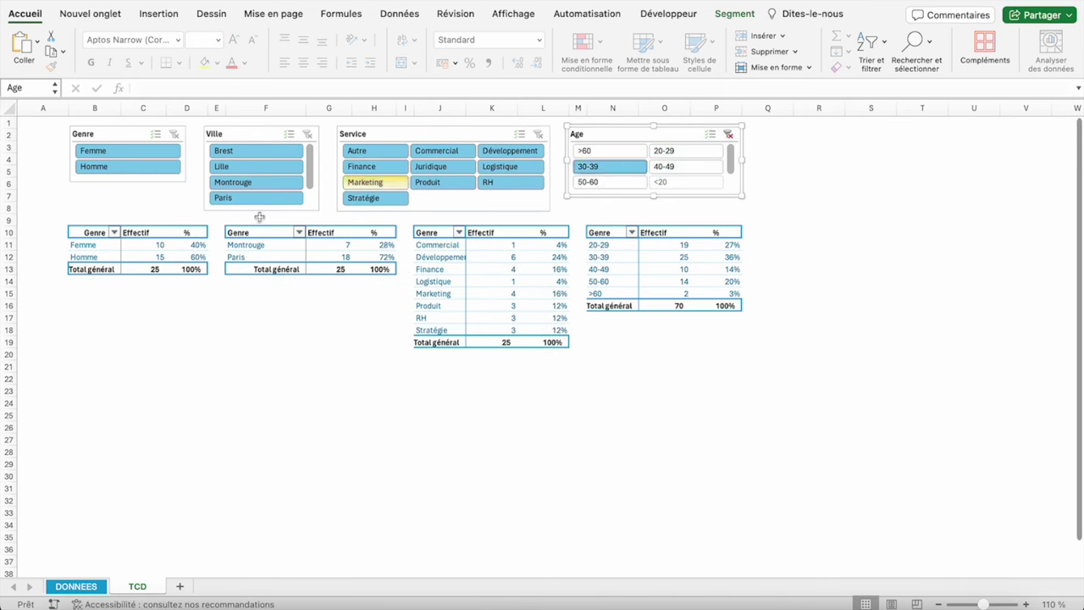
pyautogui.click(235, 200)
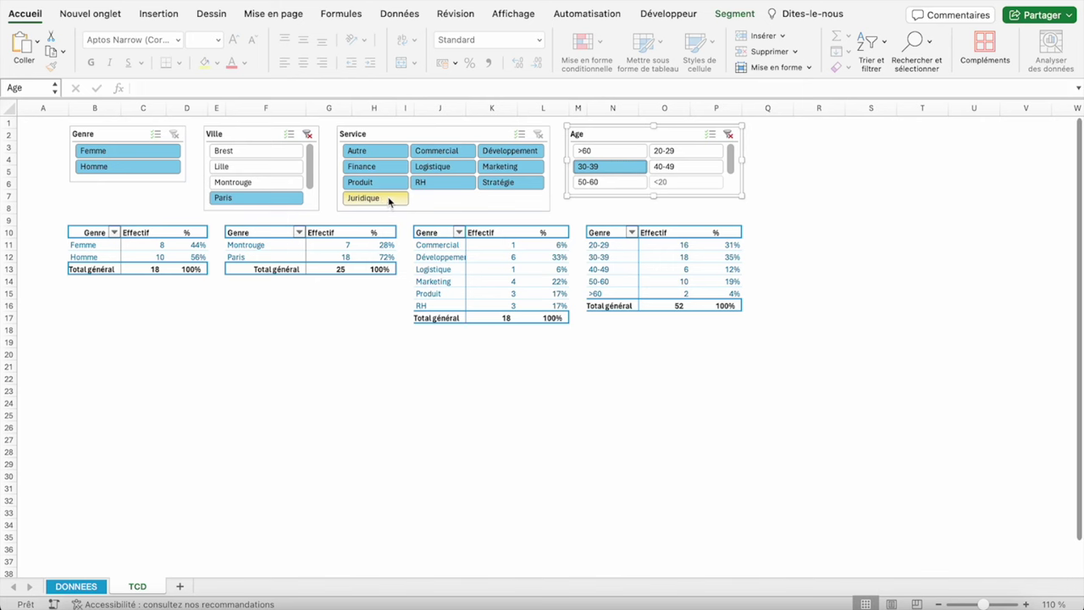
pyautogui.click(733, 138)
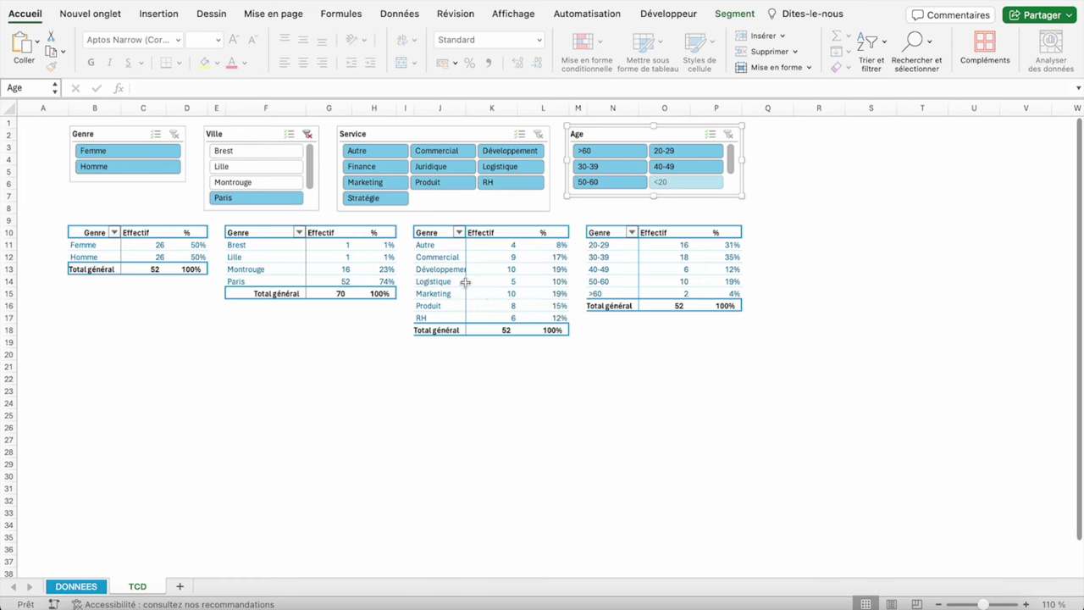
pyautogui.click(457, 168)
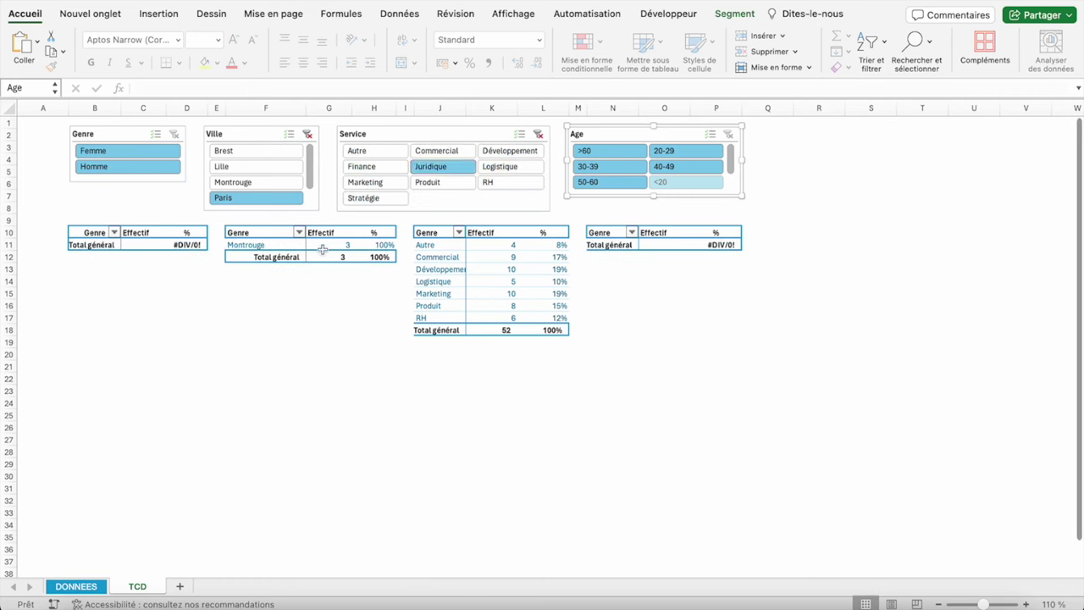
pyautogui.click(538, 134)
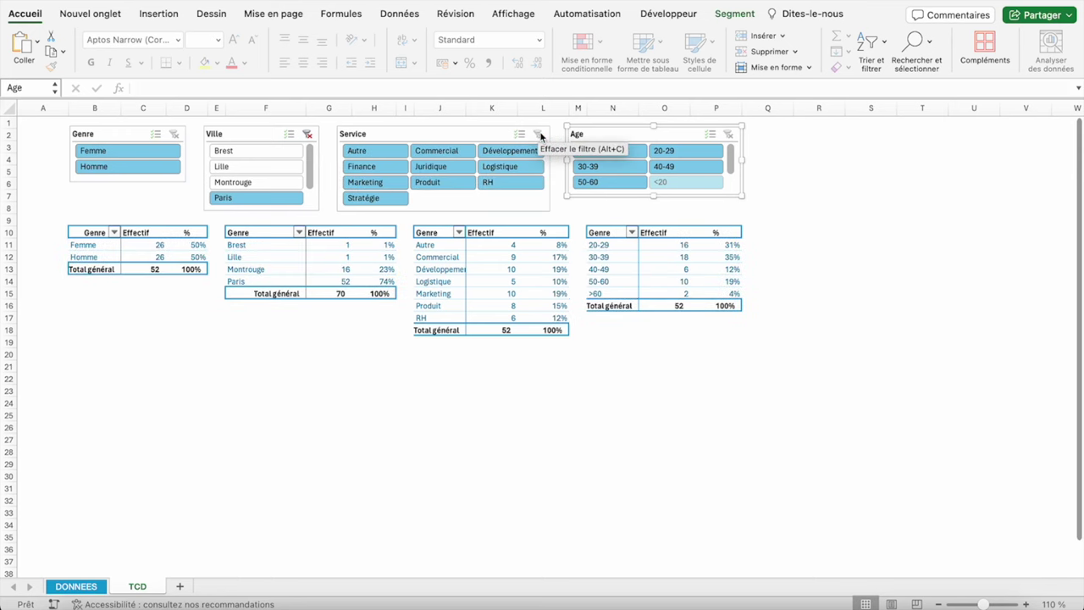
pyautogui.click(308, 134)
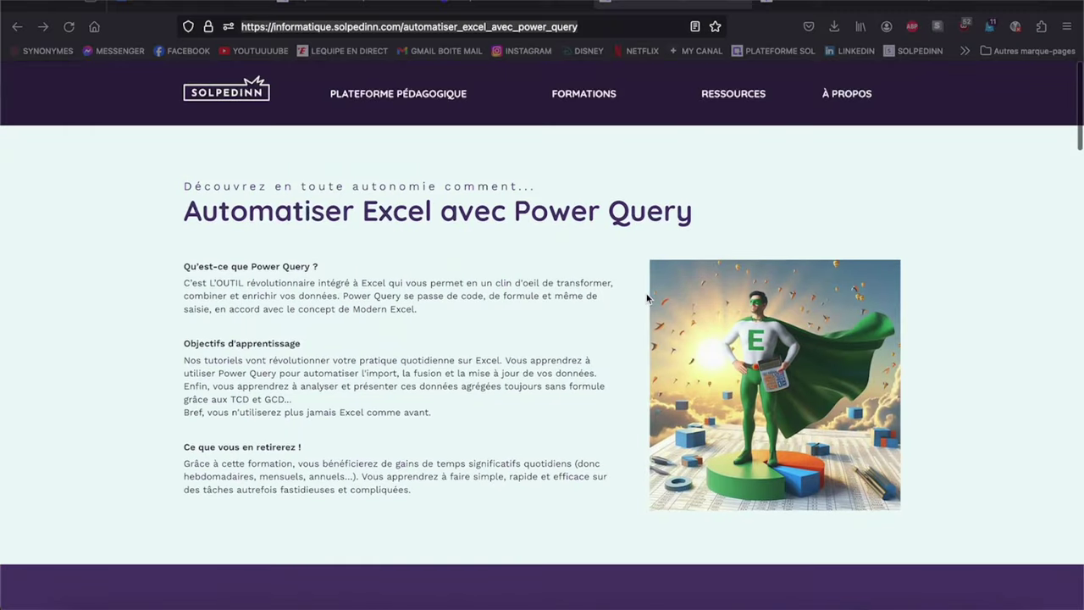
# - Scroll the Power Query course page past the offers, NIVEAU 1 and 2 programmes and video
pyautogui.scroll(-5, 646, 296)
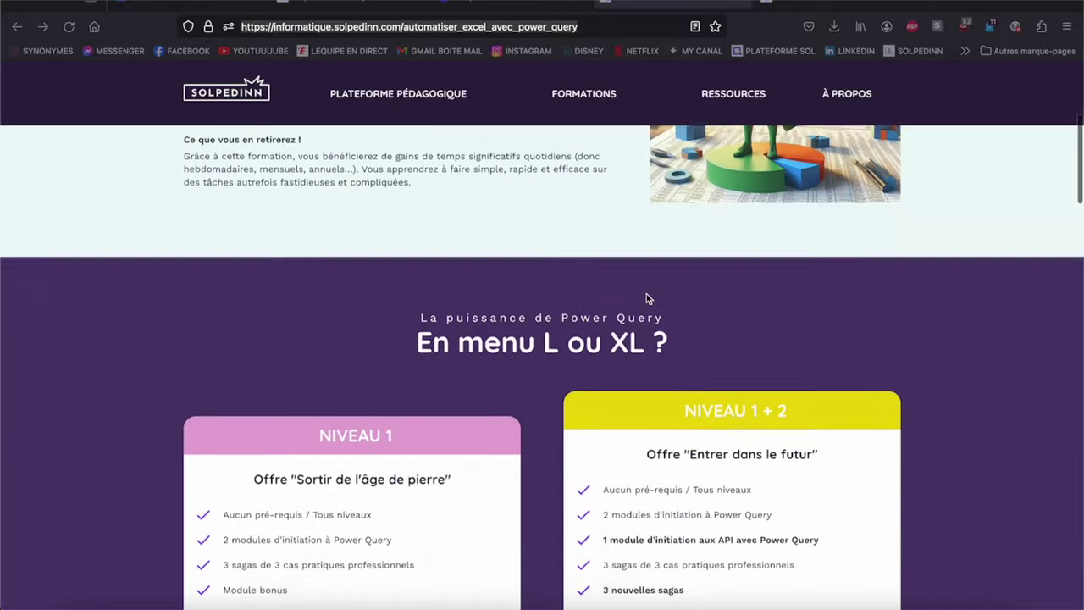
pyautogui.scroll(-1, 646, 297)
pyautogui.scroll(-2, 646, 296)
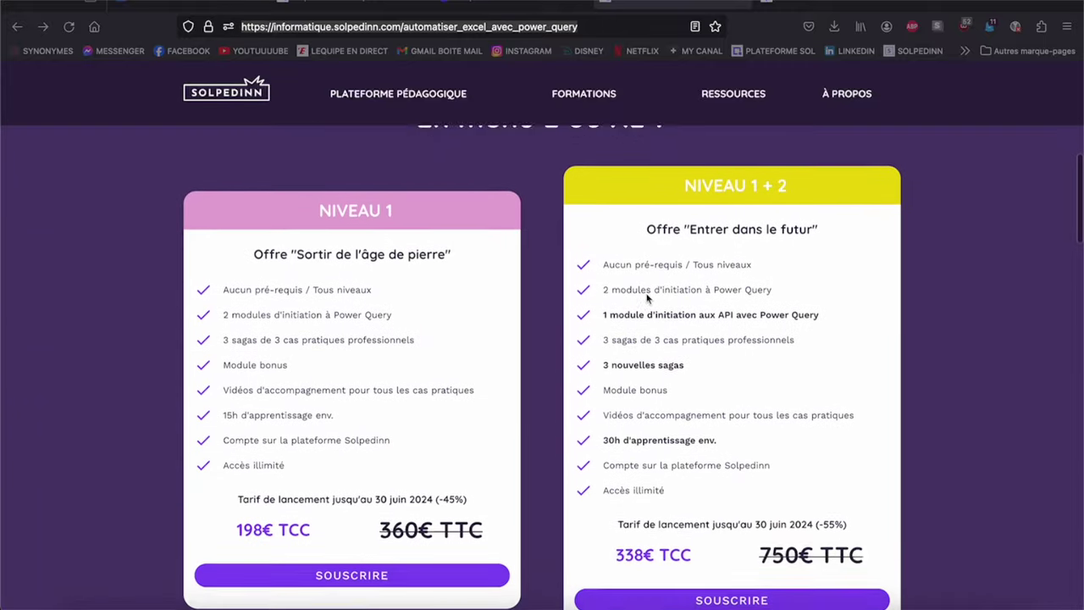
pyautogui.scroll(-3, 646, 296)
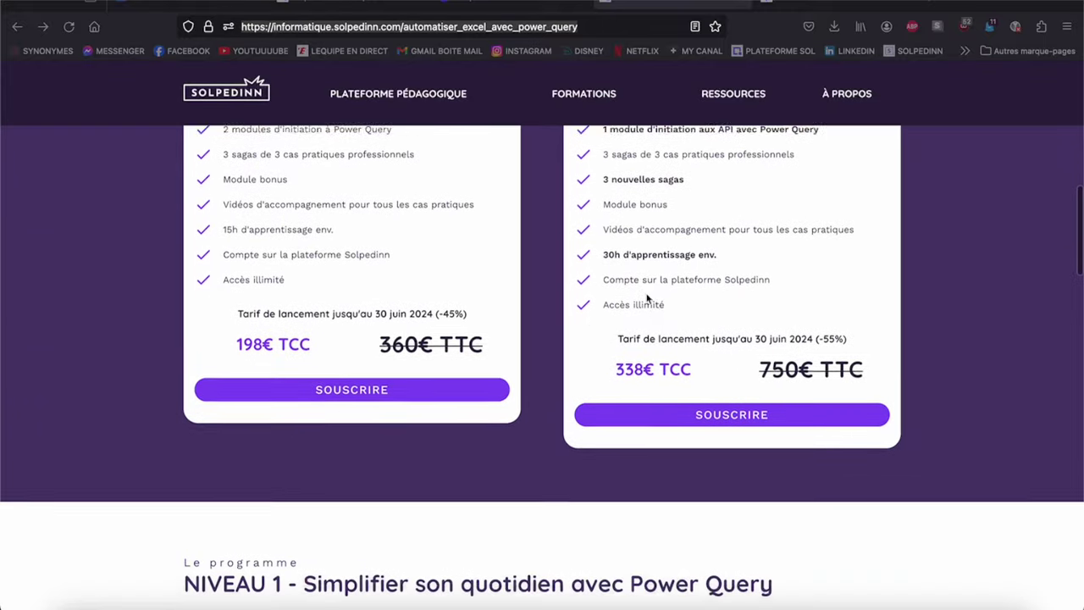
pyautogui.scroll(-3, 646, 296)
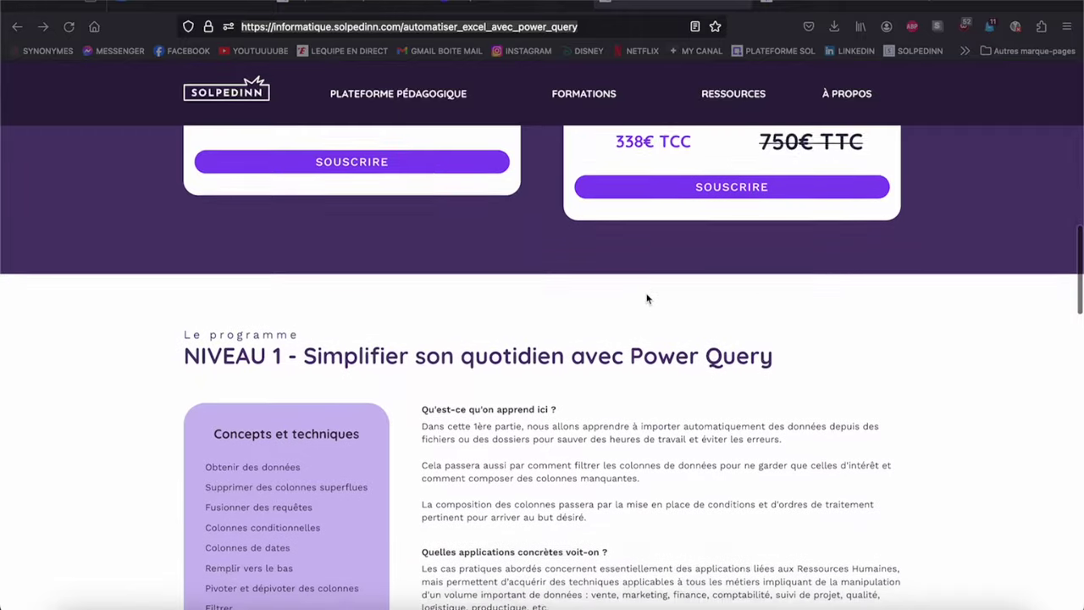
pyautogui.scroll(-3, 646, 298)
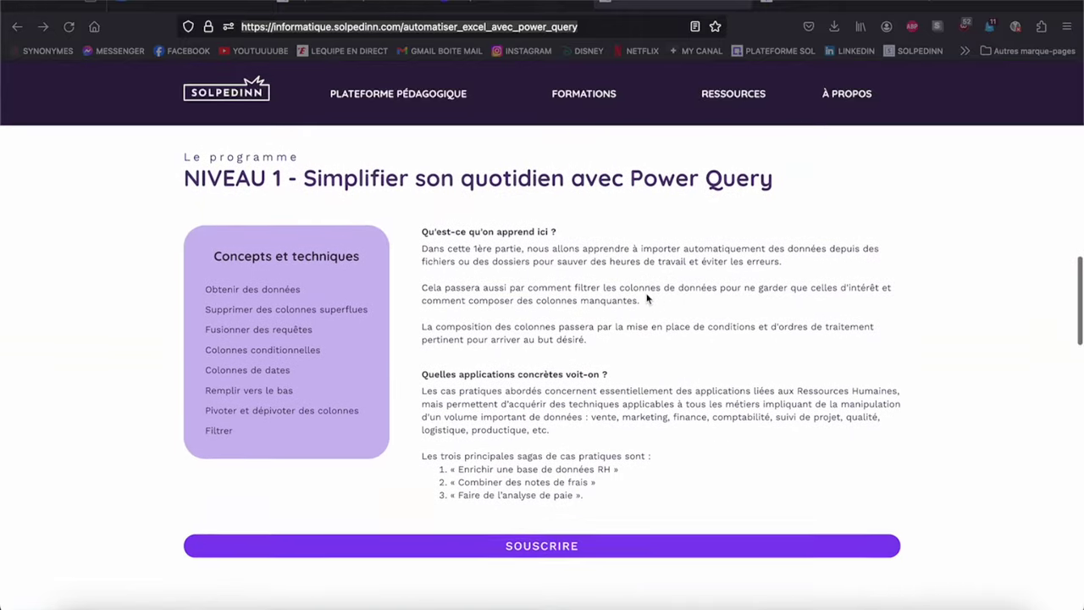
pyautogui.scroll(-3, 646, 298)
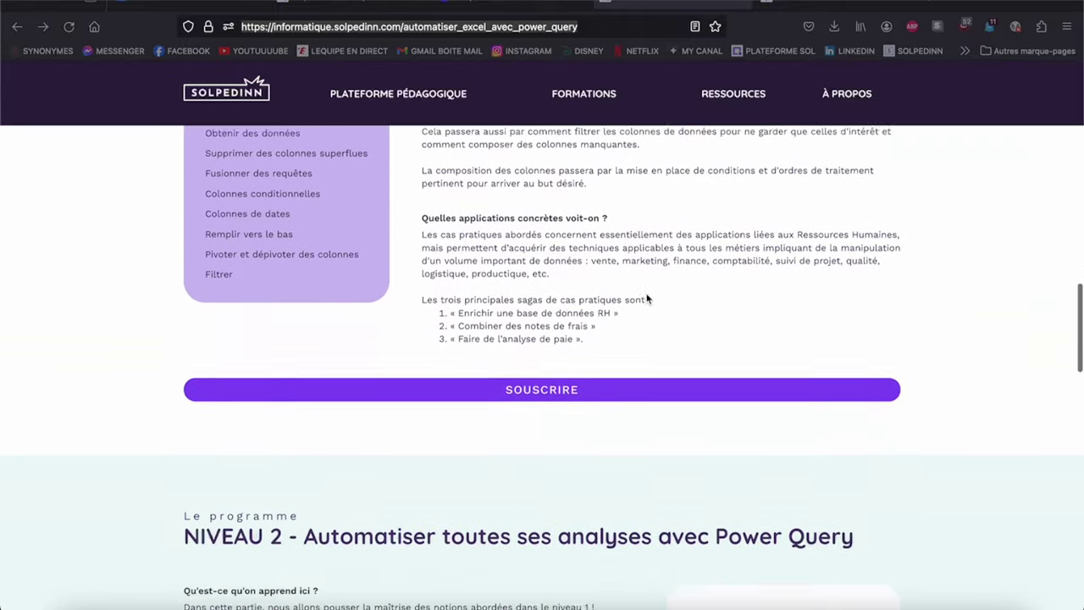
pyautogui.scroll(-3, 646, 298)
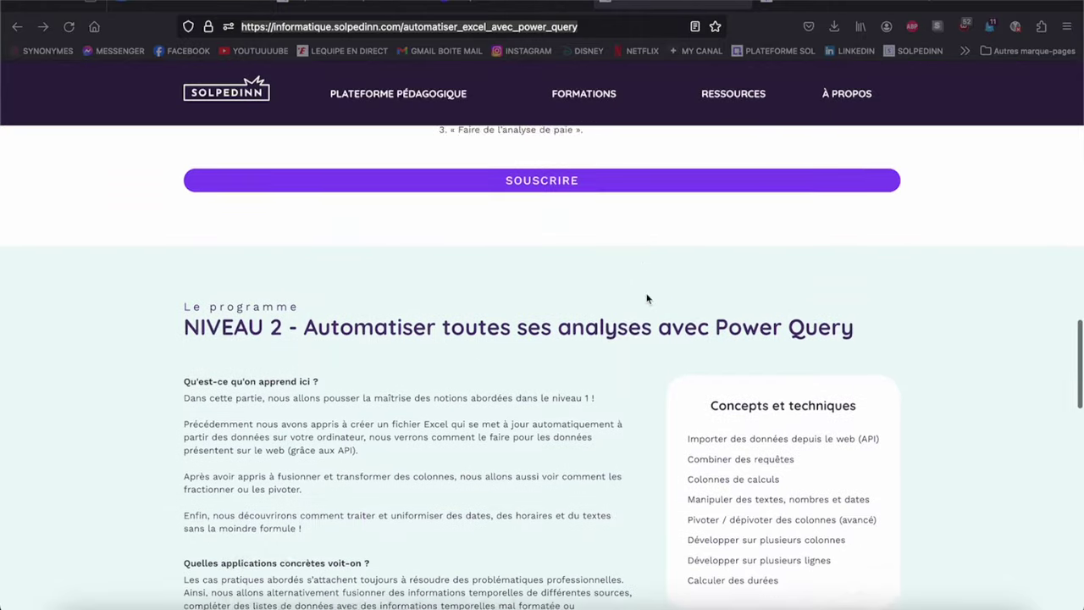
pyautogui.scroll(-3, 646, 298)
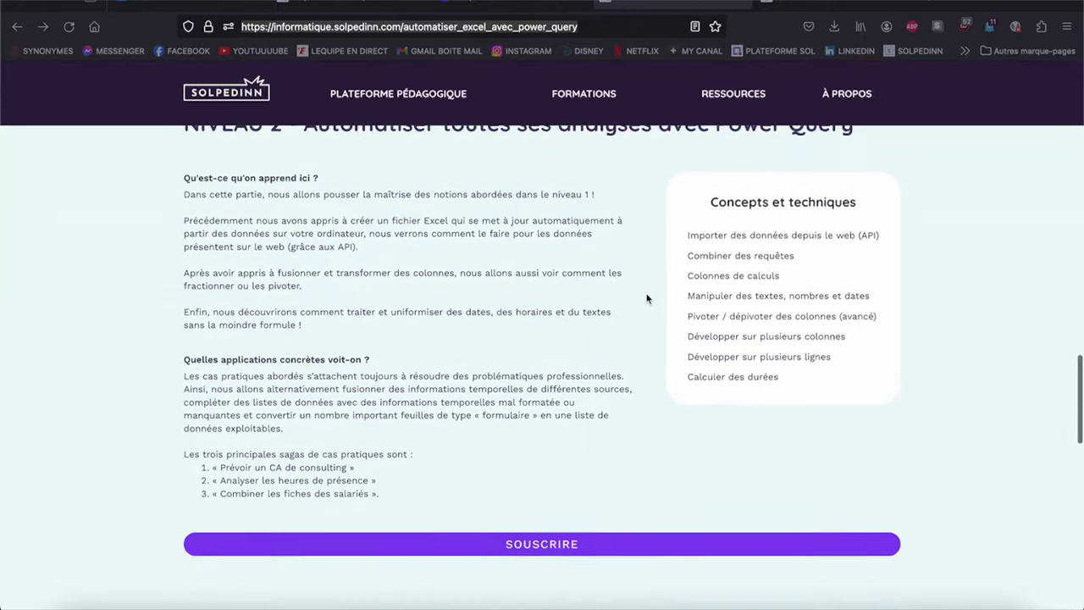
pyautogui.scroll(-3, 646, 298)
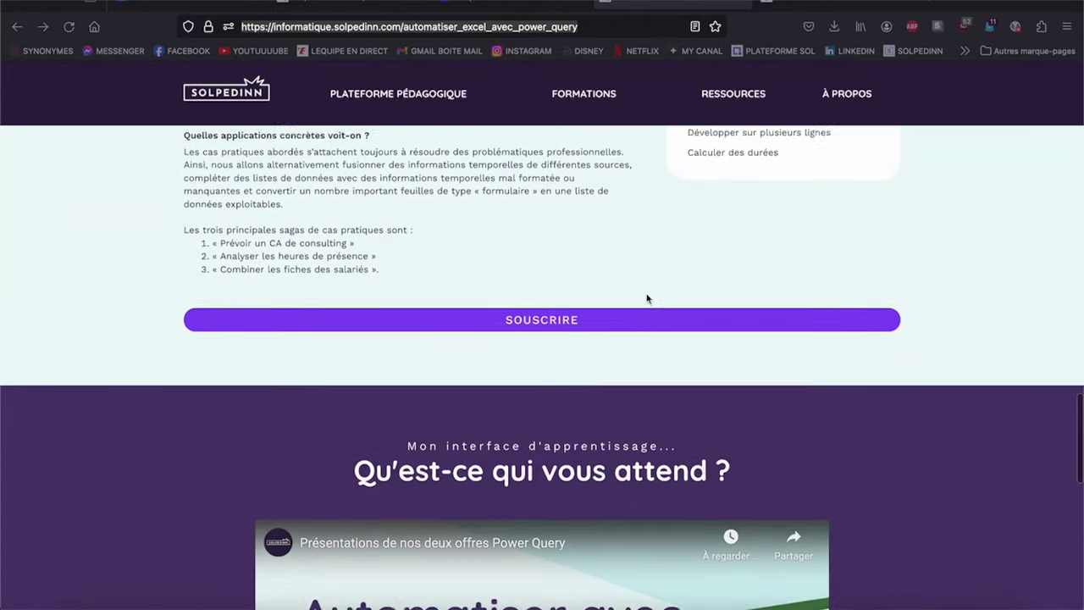
pyautogui.scroll(-3, 646, 298)
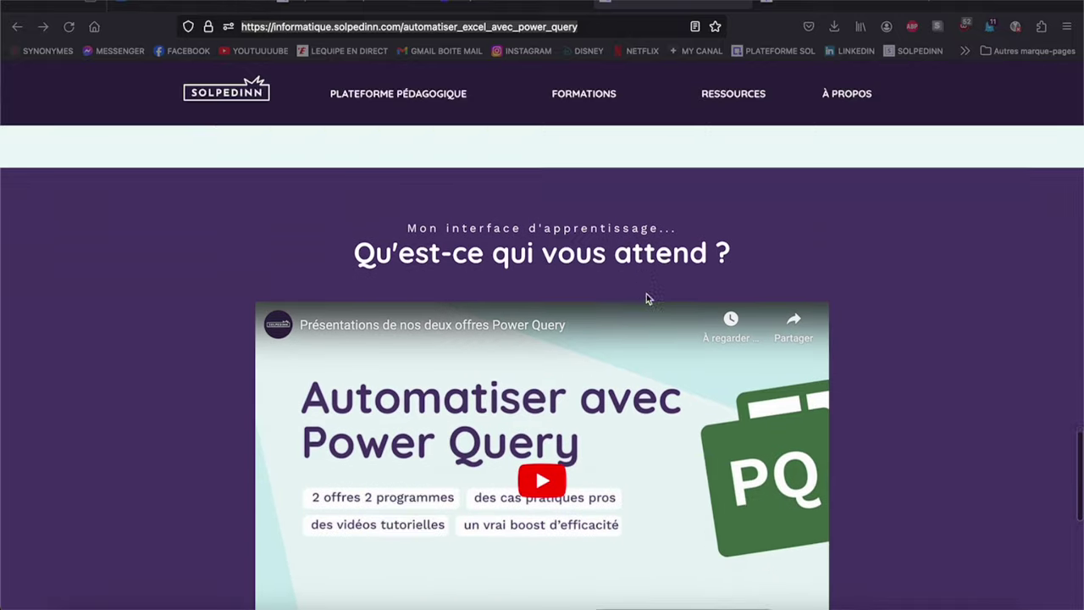
pyautogui.scroll(-4, 646, 298)
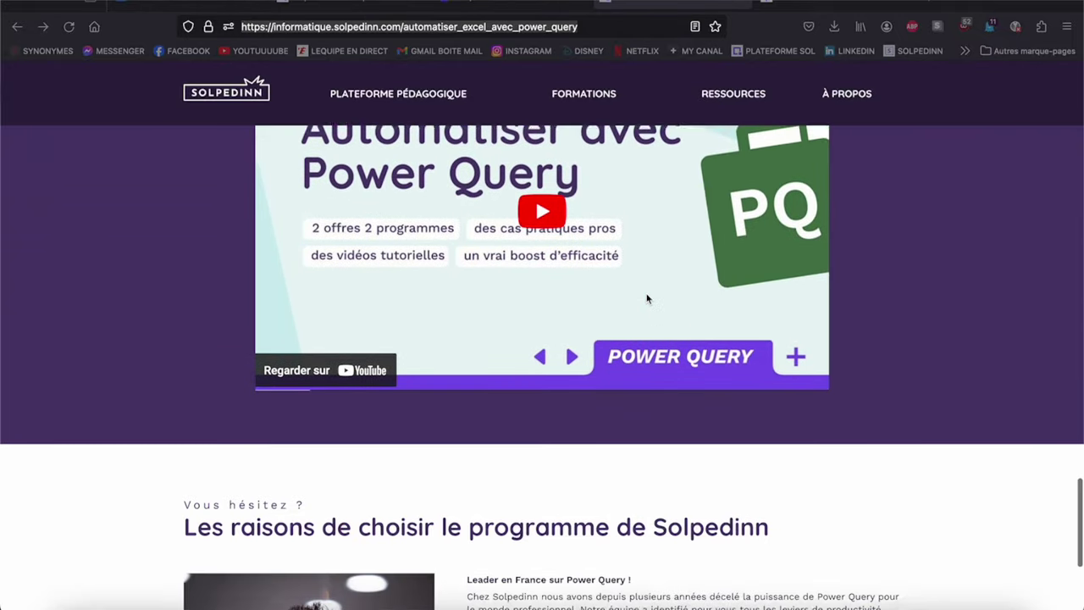
pyautogui.scroll(-3, 646, 296)
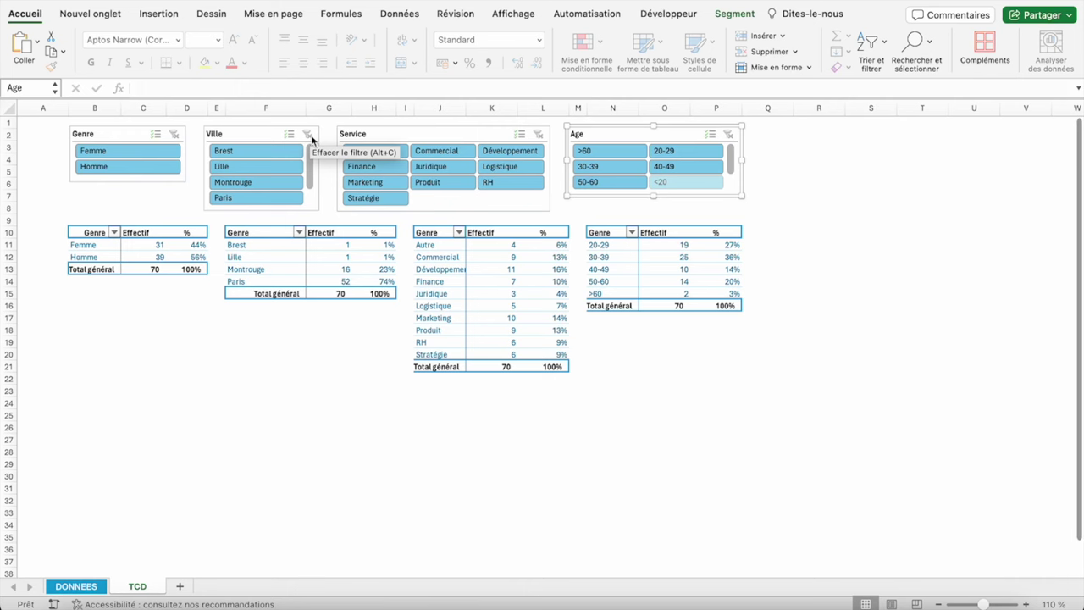
pyautogui.click(105, 137)
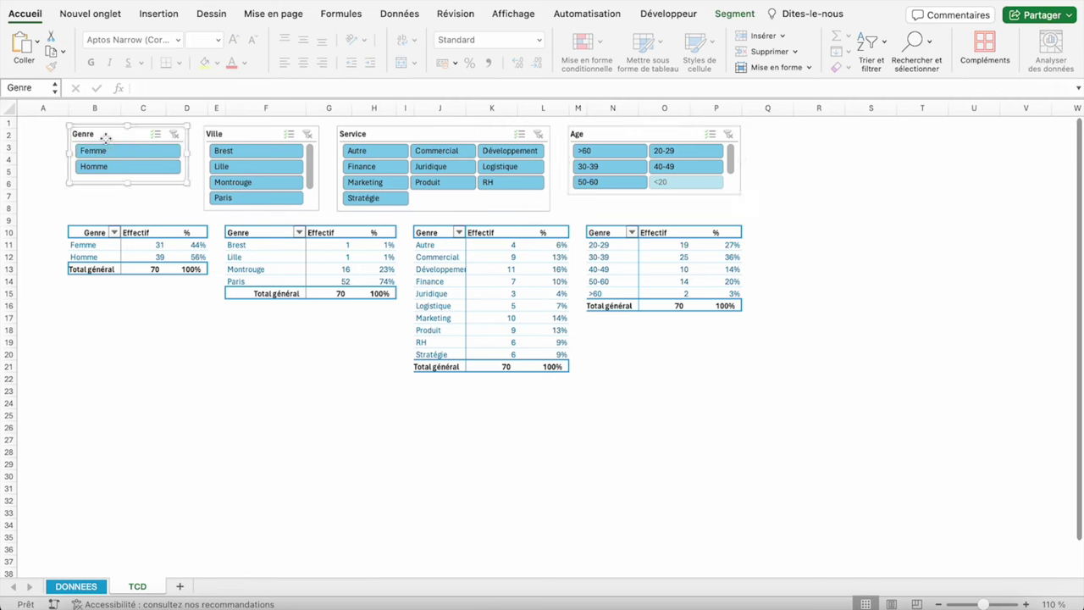
pyautogui.click(232, 143)
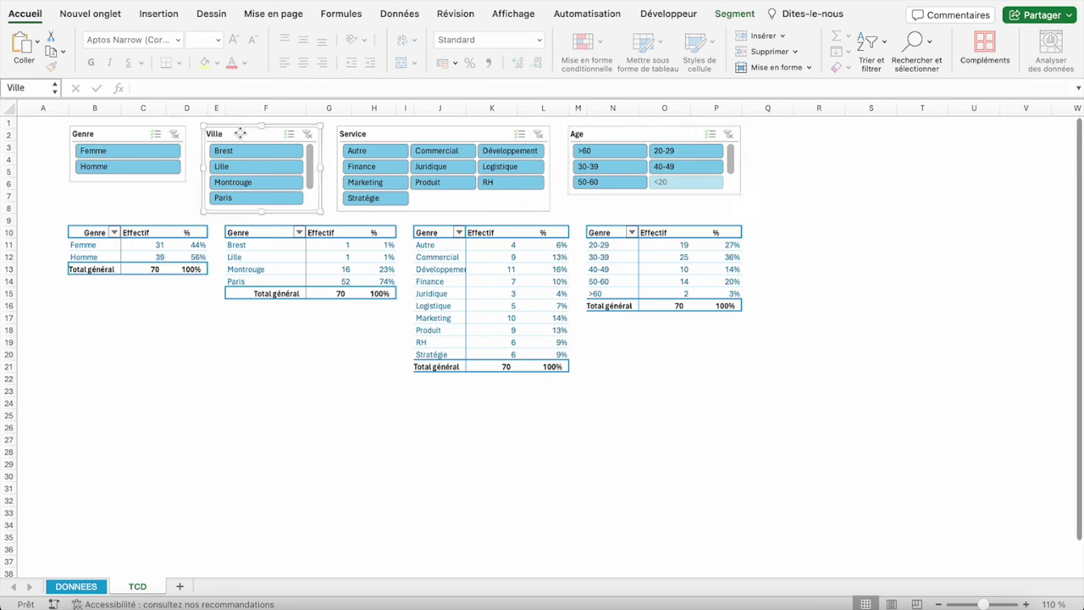
pyautogui.click(401, 136)
pyautogui.click(619, 137)
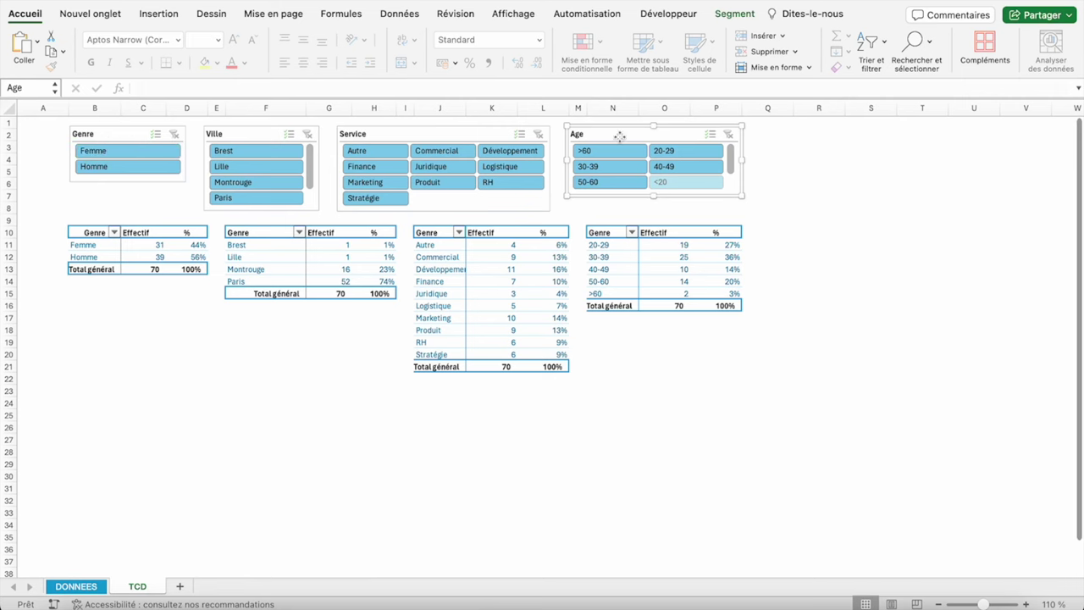